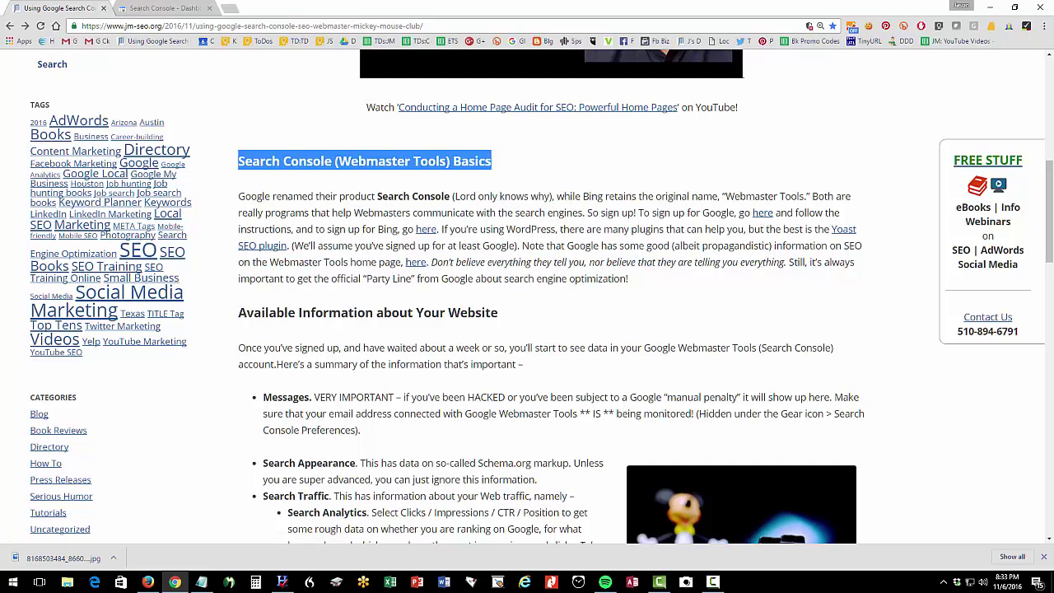
- Move through the jm-seo.org Search Console article past its Basics section to the available-information list
{"action": "key", "text": "ctrl+2"}
{"action": "left_click_drag", "start_coordinate": [741, 185], "coordinate": [807, 245]}
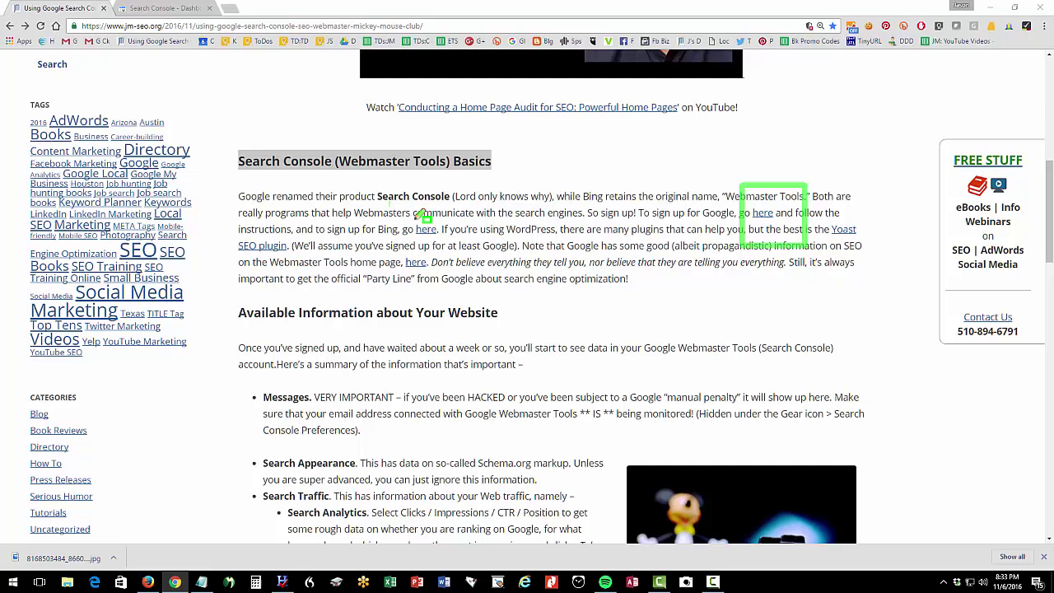
{"action": "left_click_drag", "start_coordinate": [386, 202], "coordinate": [453, 253]}
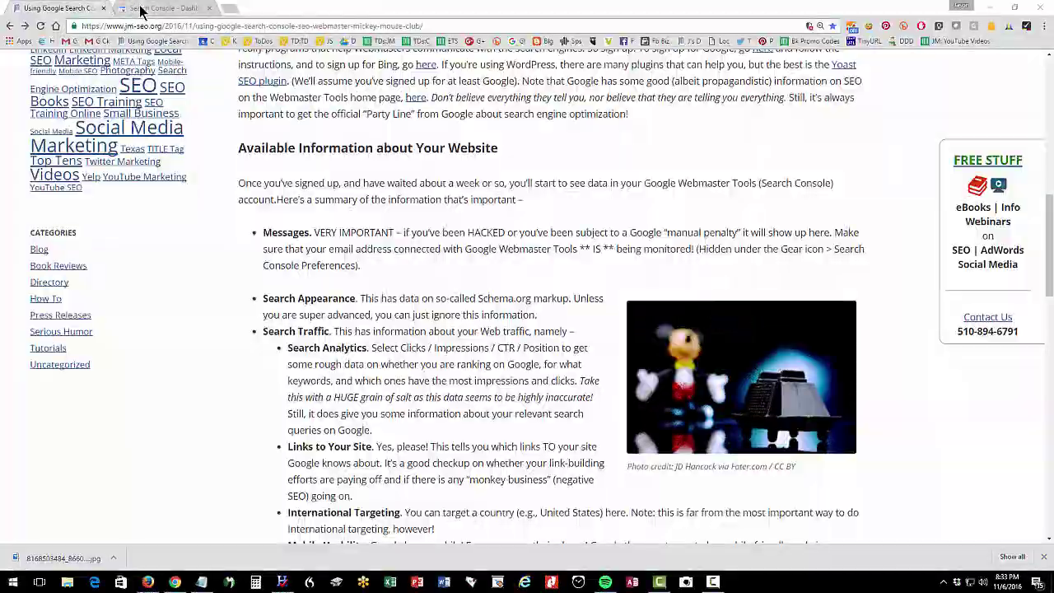
- Compare the jm-seo.org dashboard with the article's Messages paragraph, then return to the dashboard
{"action": "left_click", "coordinate": [140, 8]}
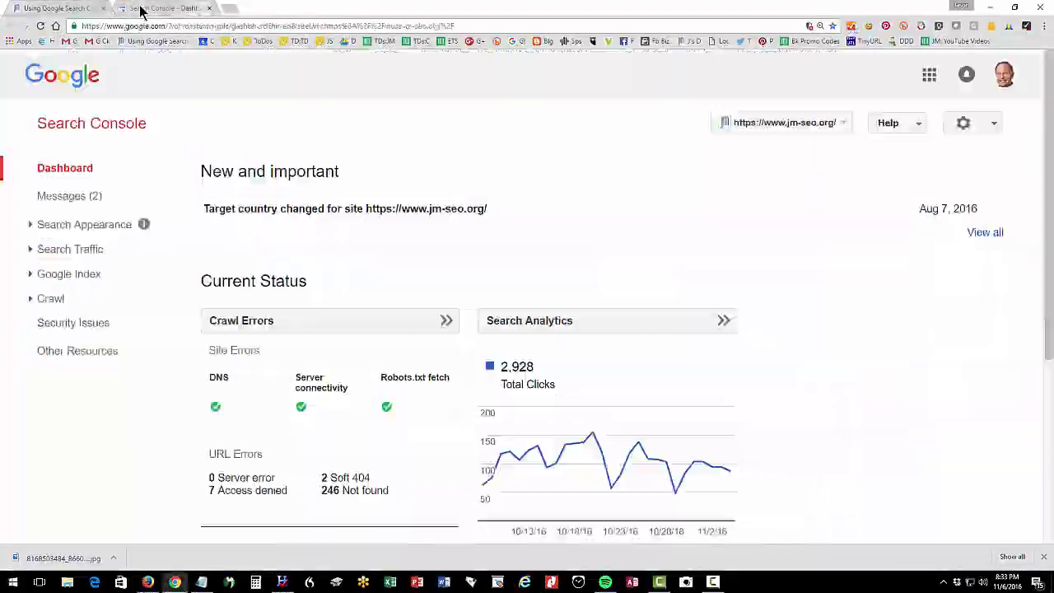
{"action": "left_click", "coordinate": [65, 9]}
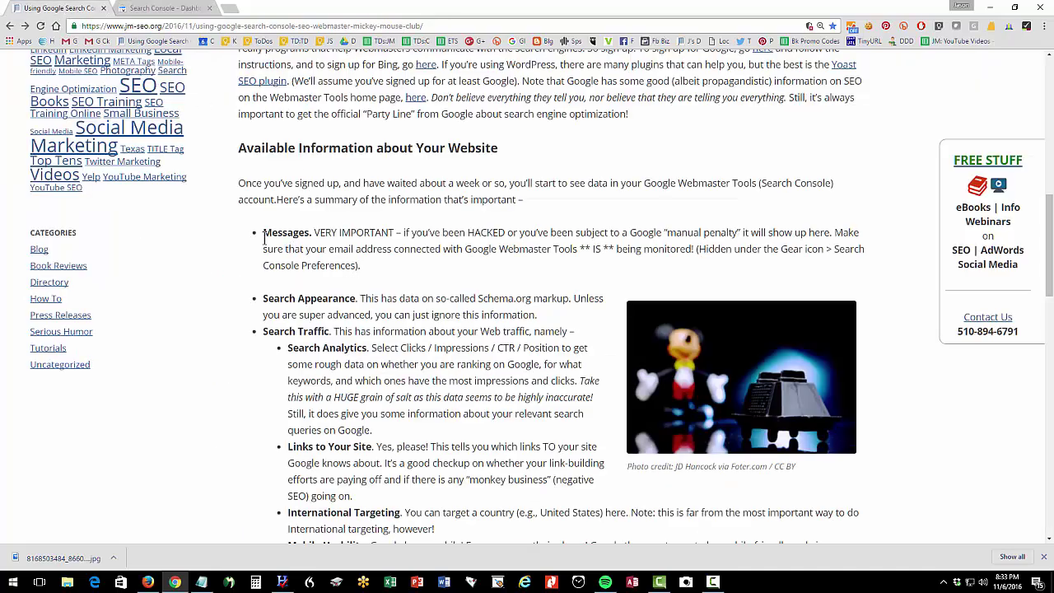
{"action": "left_click_drag", "start_coordinate": [263, 233], "coordinate": [316, 249]}
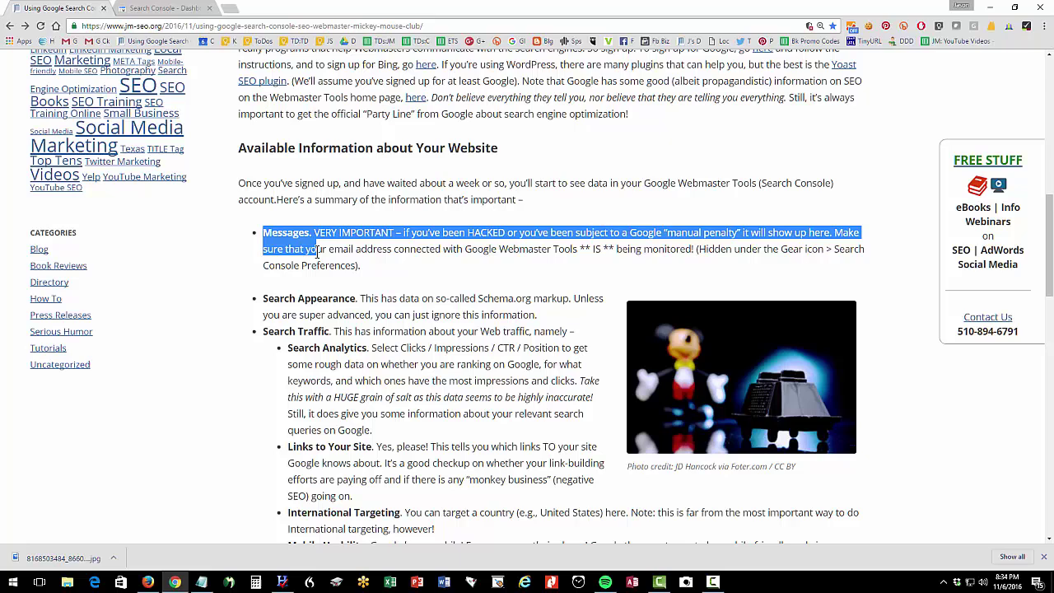
{"action": "left_click", "coordinate": [288, 280]}
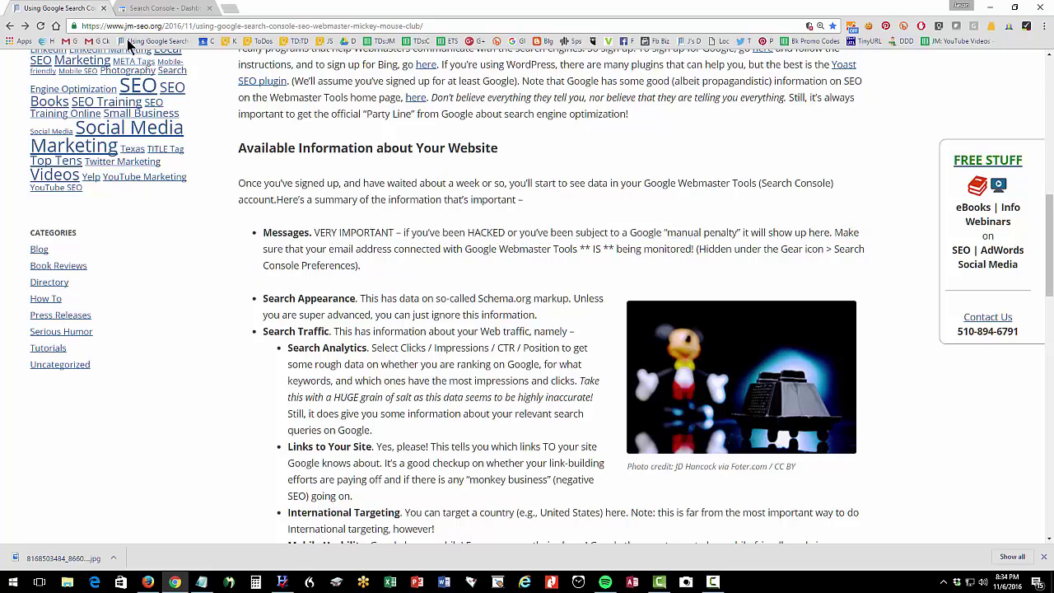
{"action": "left_click", "coordinate": [141, 8]}
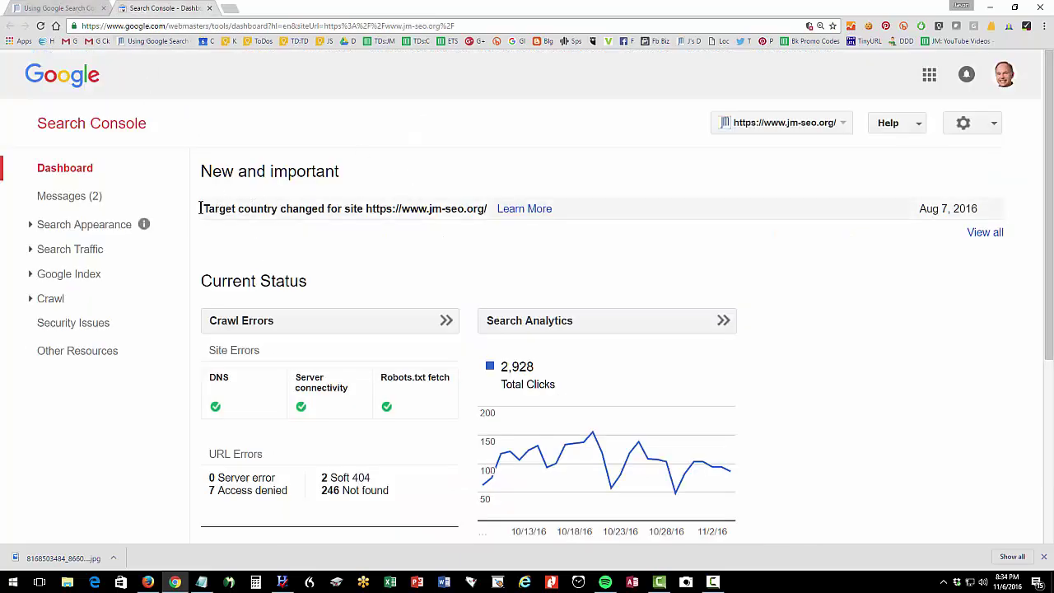
- Open Messages (2) for jm-seo.org and zoom the browser in two levels
{"action": "left_click", "coordinate": [48, 199]}
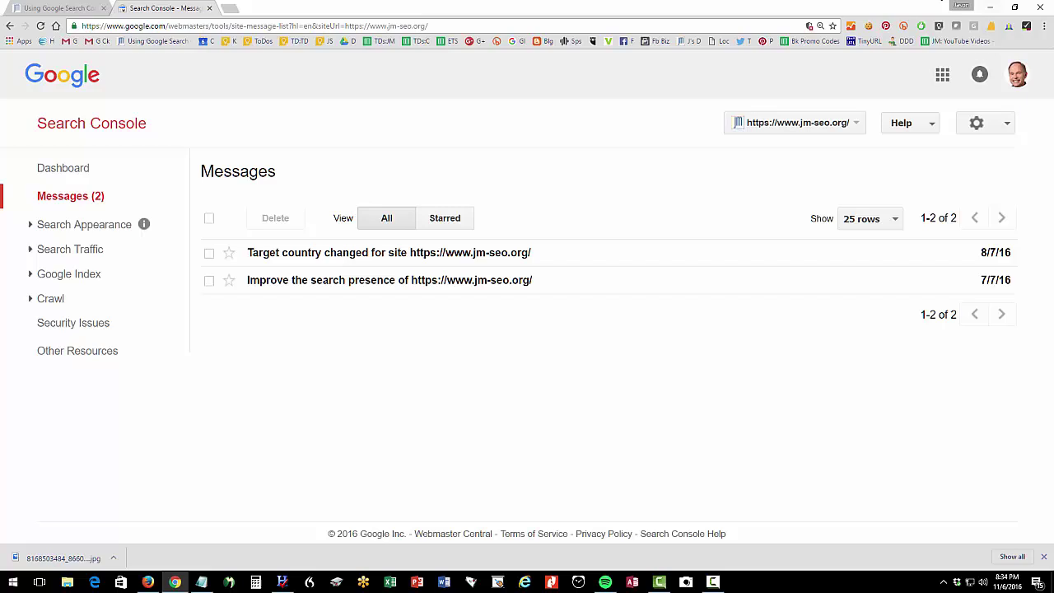
{"action": "left_click", "coordinate": [1043, 26]}
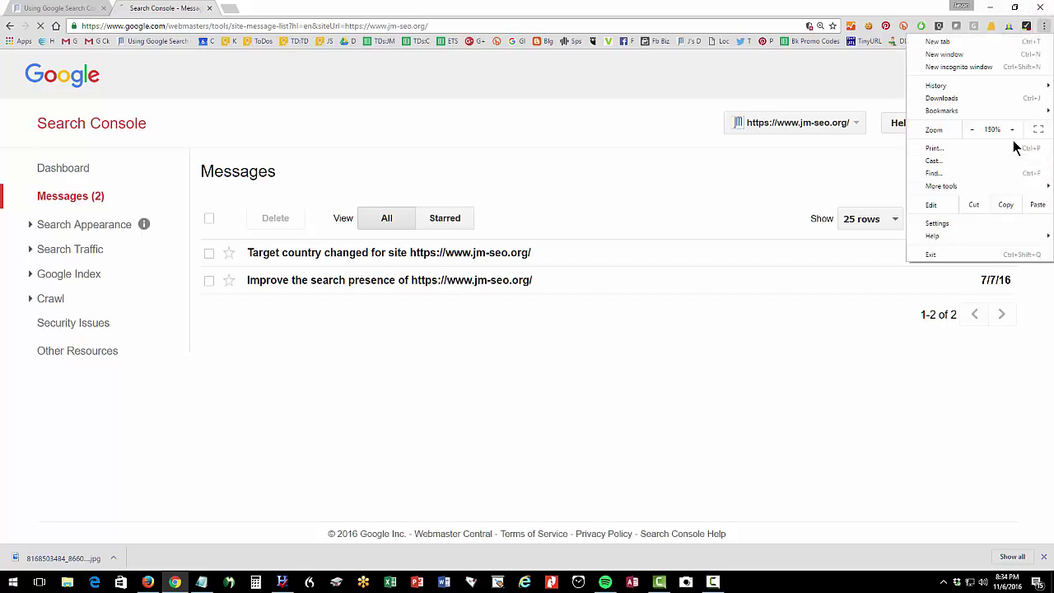
{"action": "left_click", "coordinate": [1013, 130]}
{"action": "left_click", "coordinate": [1013, 130]}
{"action": "left_click", "coordinate": [537, 150]}
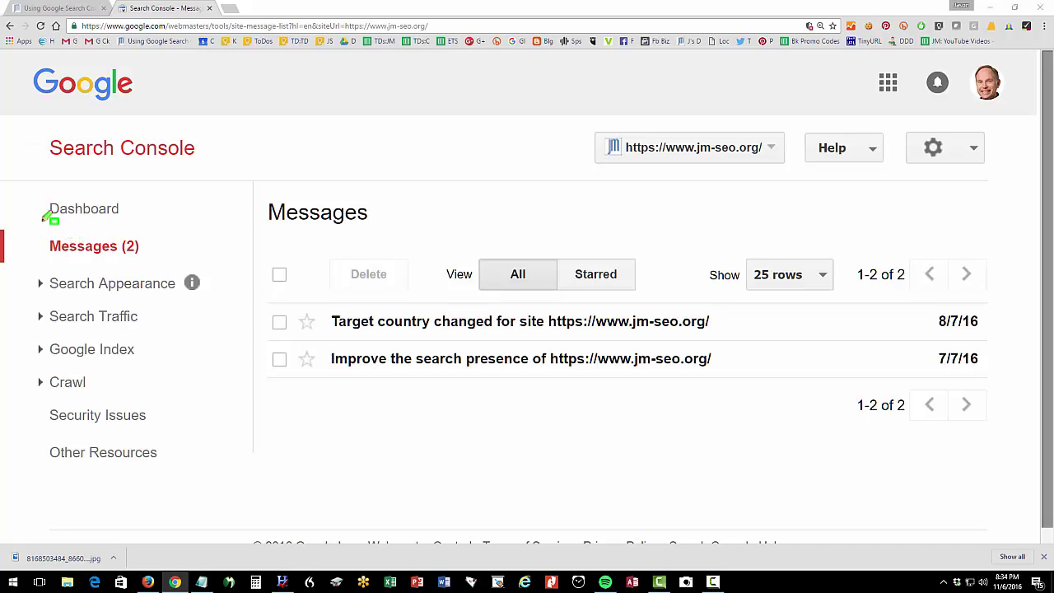
- Select the listed messages: the target country change and search presence improvement
{"action": "mouse_move", "coordinate": [39, 219]}
{"action": "left_mouse_down"}
{"action": "mouse_move", "coordinate": [117, 262]}
{"action": "mouse_move", "coordinate": [150, 260]}
{"action": "left_mouse_up"}
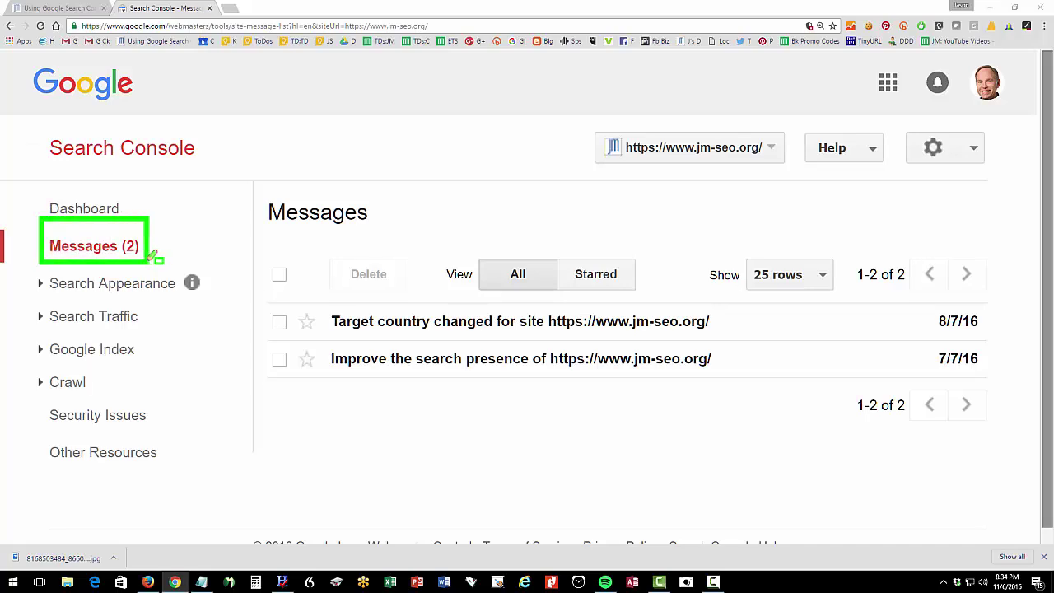
{"action": "left_click_drag", "start_coordinate": [269, 250], "coordinate": [687, 368]}
{"action": "left_click_drag", "start_coordinate": [774, 378], "coordinate": [798, 381]}
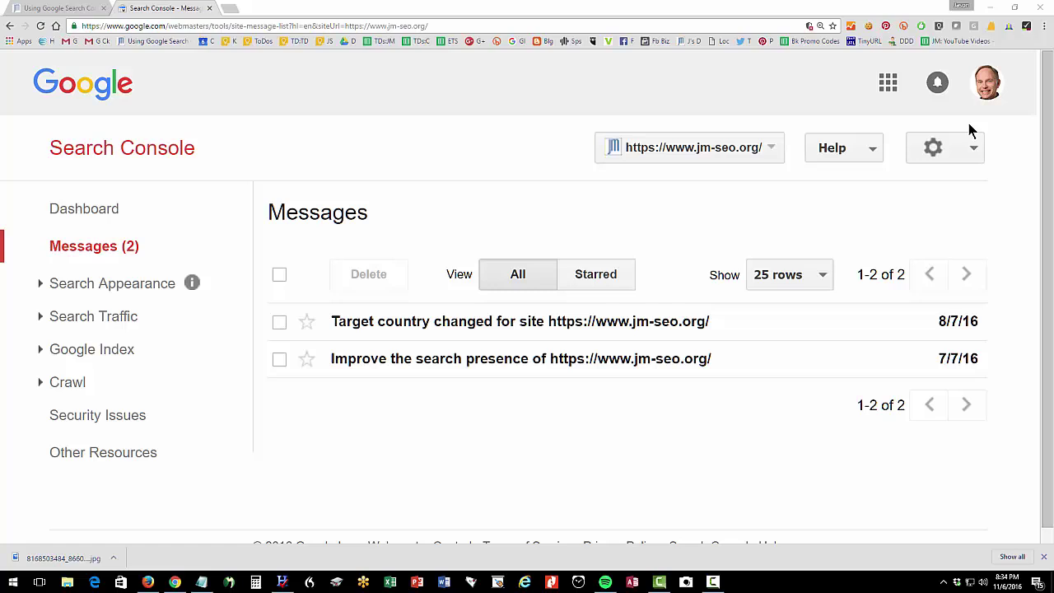
{"action": "left_click", "coordinate": [971, 151]}
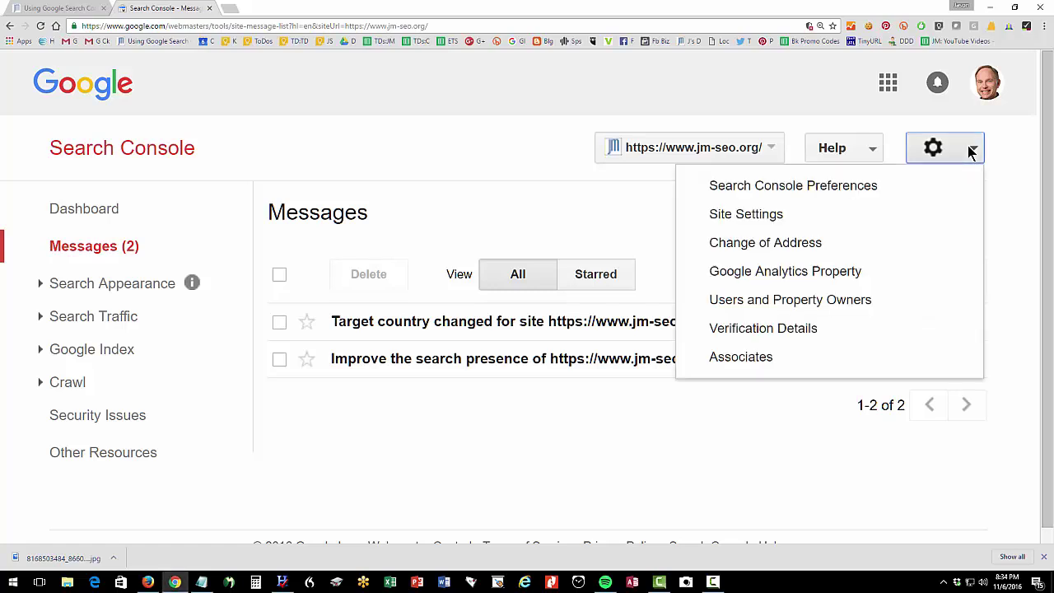
{"action": "left_click", "coordinate": [807, 192]}
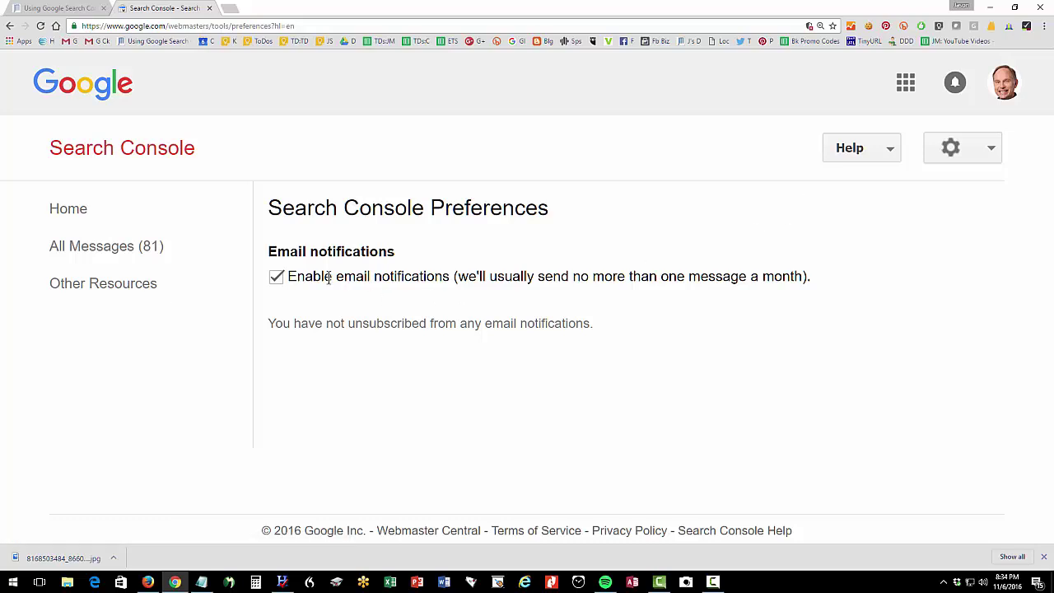
{"action": "left_click_drag", "start_coordinate": [288, 278], "coordinate": [480, 284]}
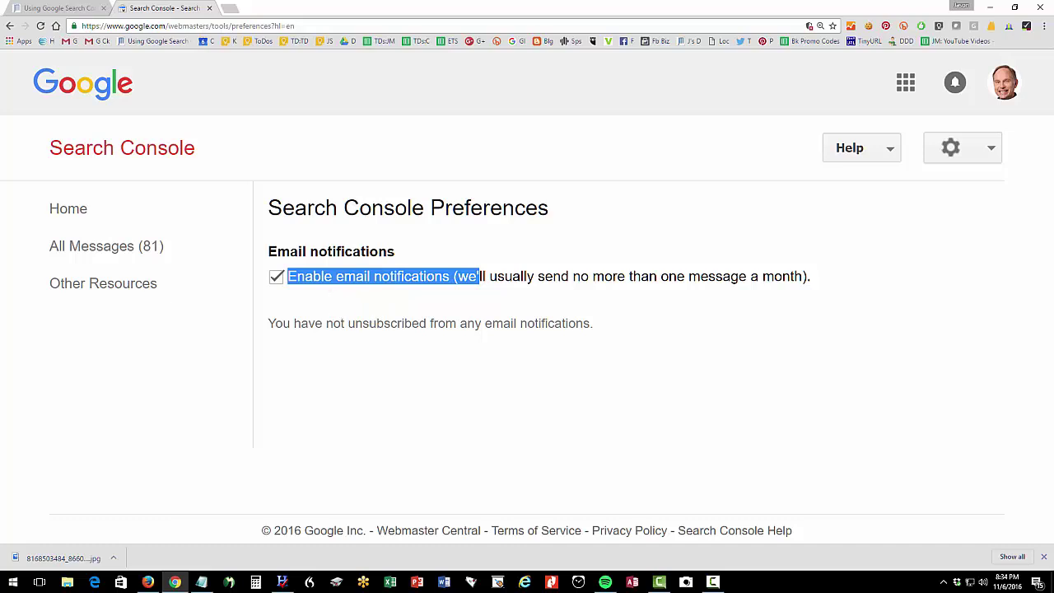
{"action": "left_click", "coordinate": [10, 26]}
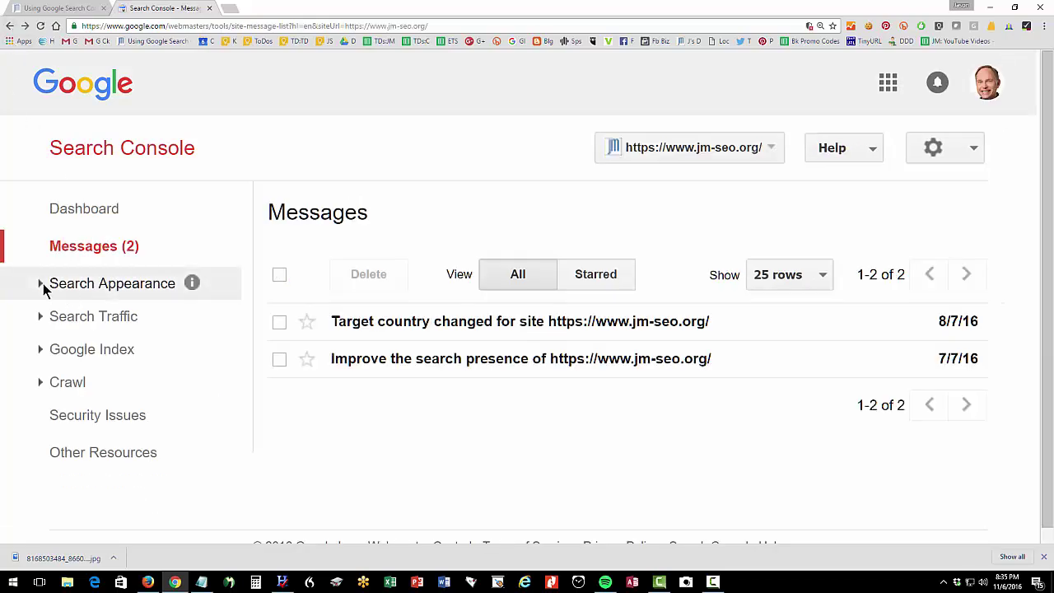
- Expand Search Appearance and highlight the matching Search Appearance bullet in the article
{"action": "left_click", "coordinate": [39, 284]}
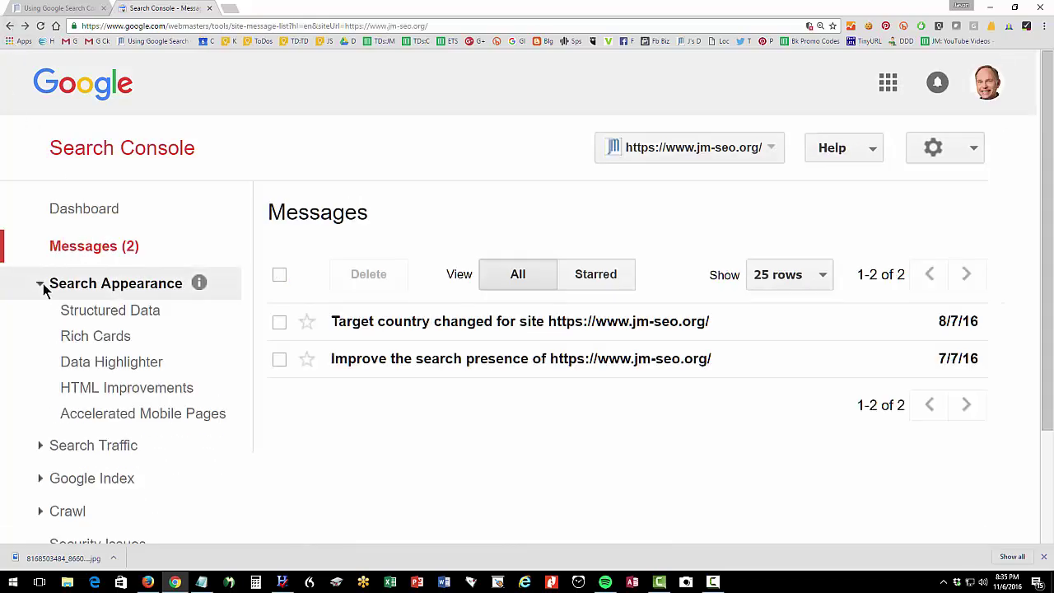
{"action": "left_click", "coordinate": [61, 8]}
{"action": "scroll", "coordinate": [296, 264], "scroll_direction": "down", "scroll_amount": 2}
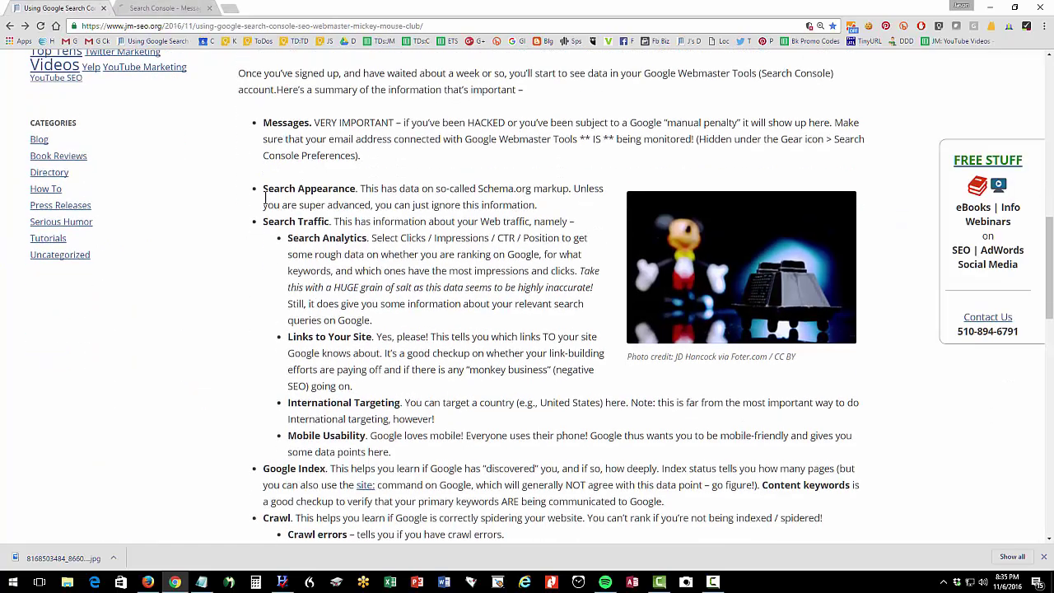
{"action": "left_click_drag", "start_coordinate": [265, 188], "coordinate": [531, 204]}
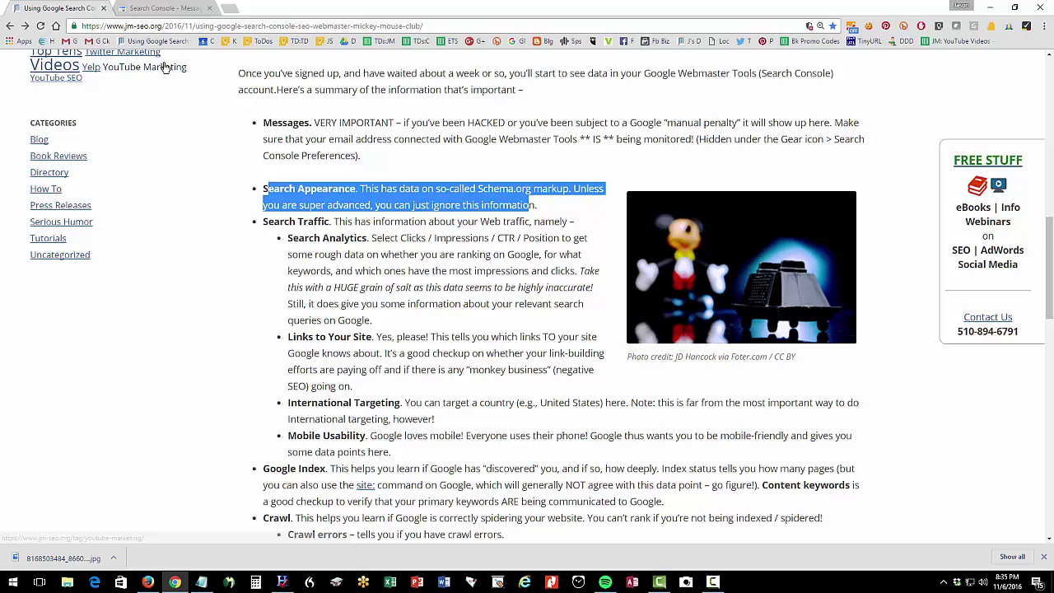
- Back in Search Console, collapse Search Appearance and expand the Search Traffic reports
{"action": "left_click", "coordinate": [169, 9]}
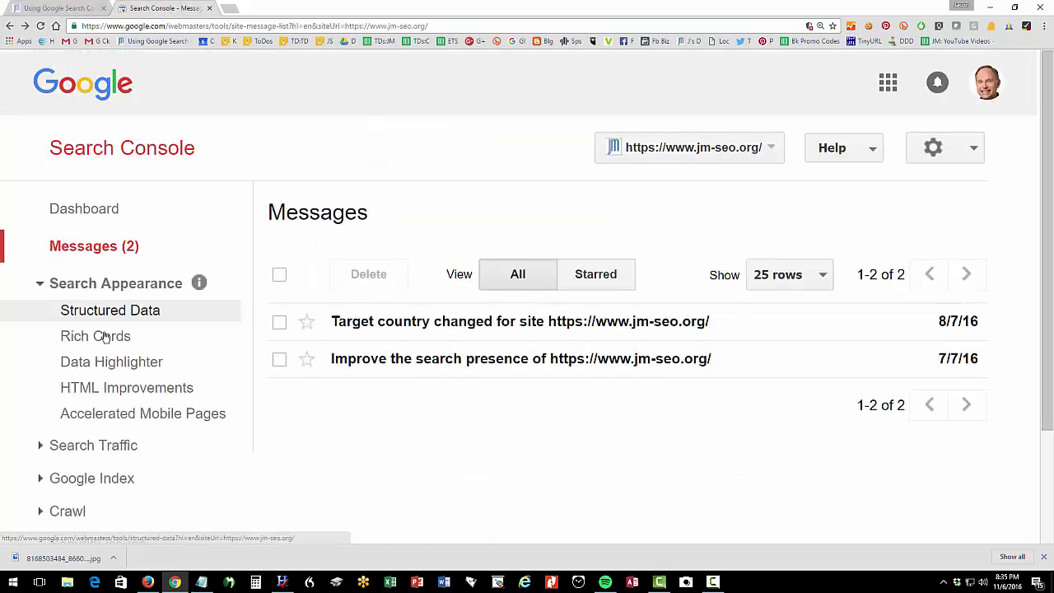
{"action": "left_click", "coordinate": [39, 286]}
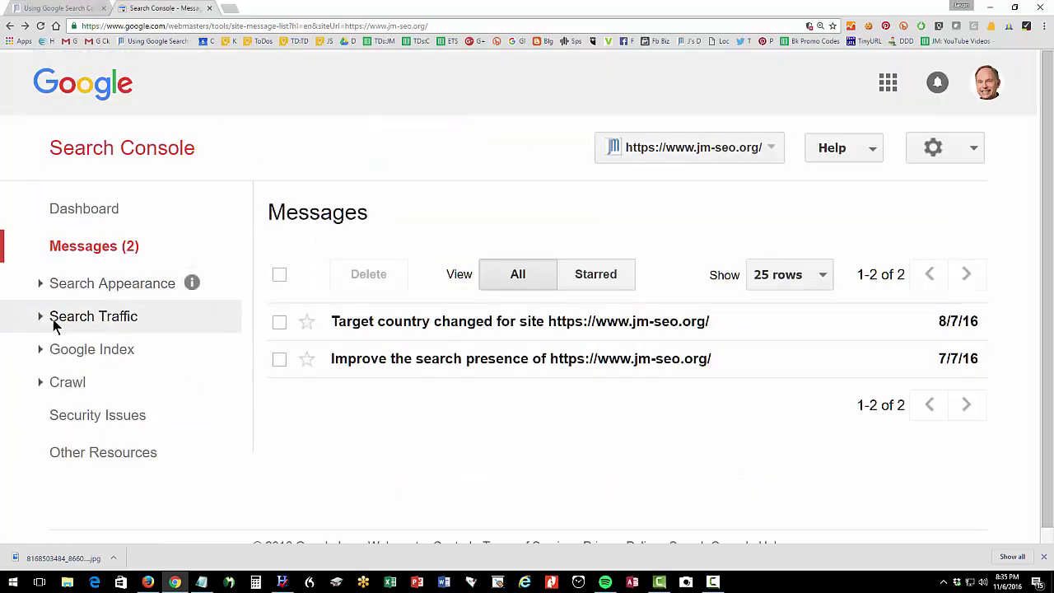
{"action": "left_click", "coordinate": [42, 316]}
{"action": "scroll", "coordinate": [161, 365], "scroll_direction": "down", "scroll_amount": 2}
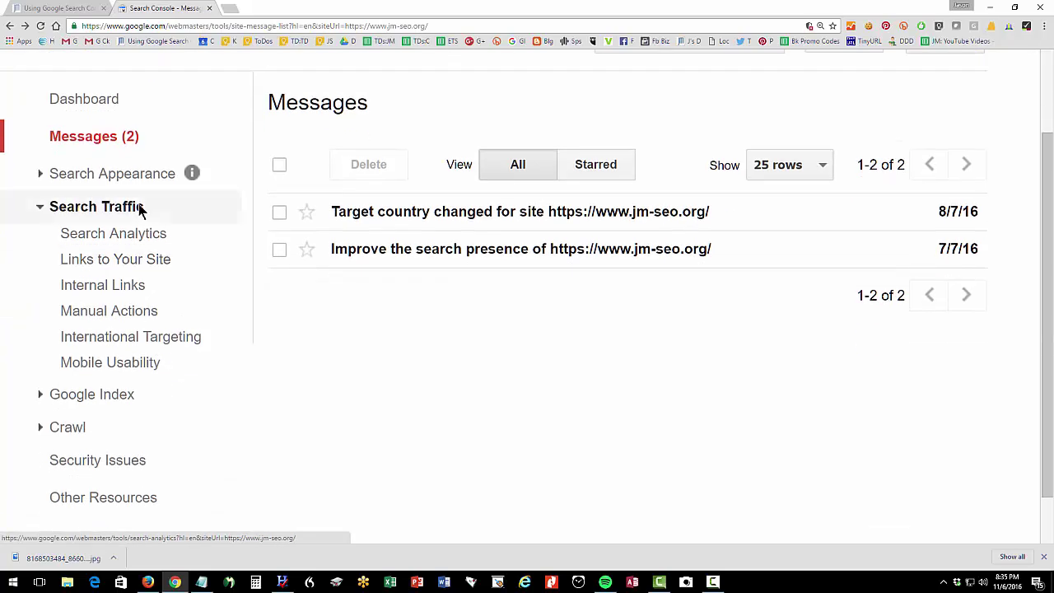
{"action": "left_click", "coordinate": [111, 241]}
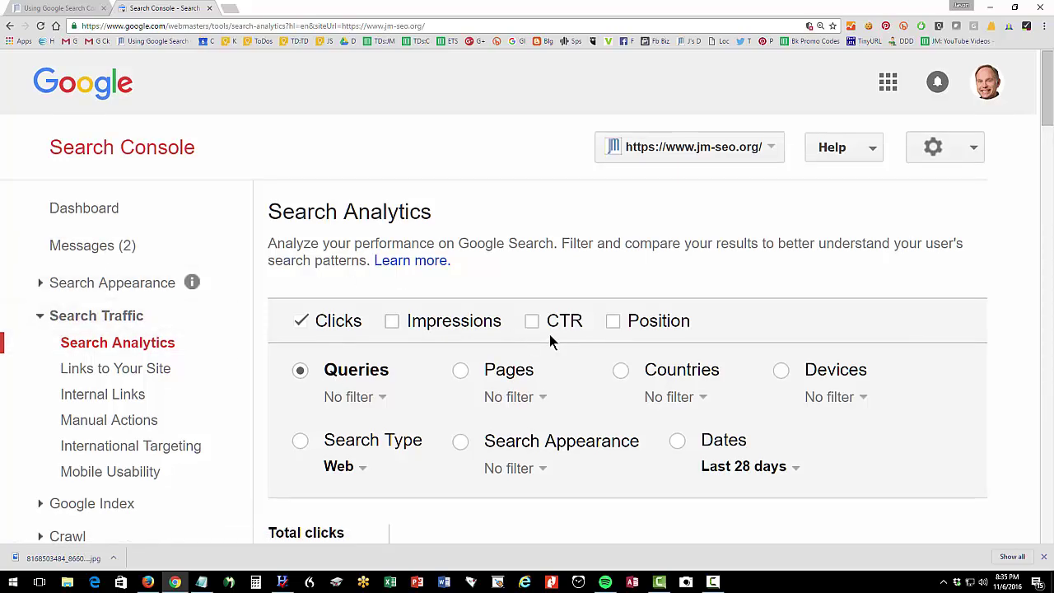
{"action": "scroll", "coordinate": [550, 336], "scroll_direction": "down", "scroll_amount": 4}
{"action": "scroll", "coordinate": [551, 341], "scroll_direction": "down", "scroll_amount": 3}
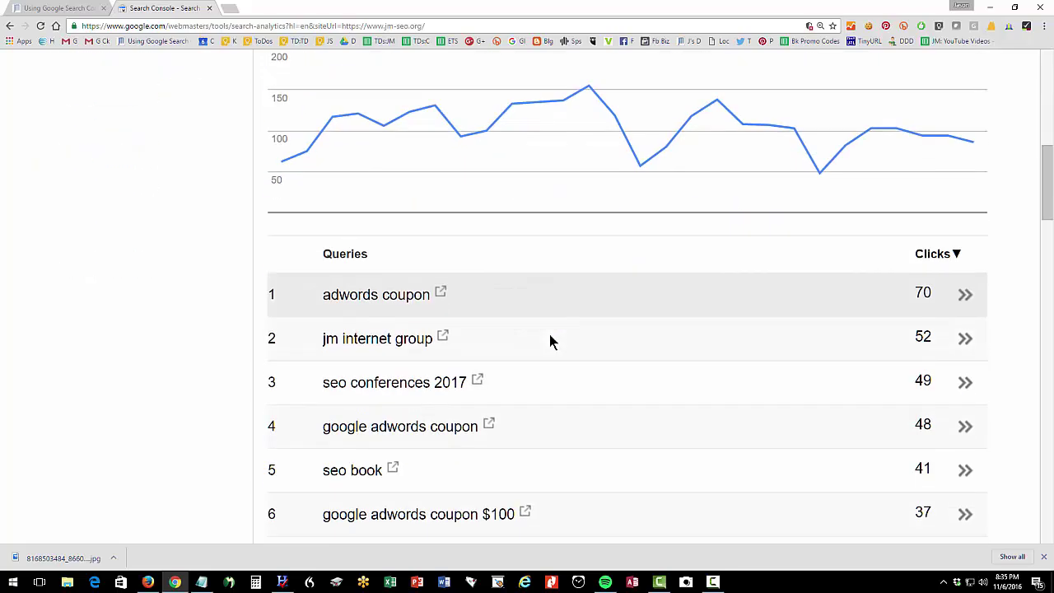
{"action": "scroll", "coordinate": [551, 342], "scroll_direction": "up", "scroll_amount": 5}
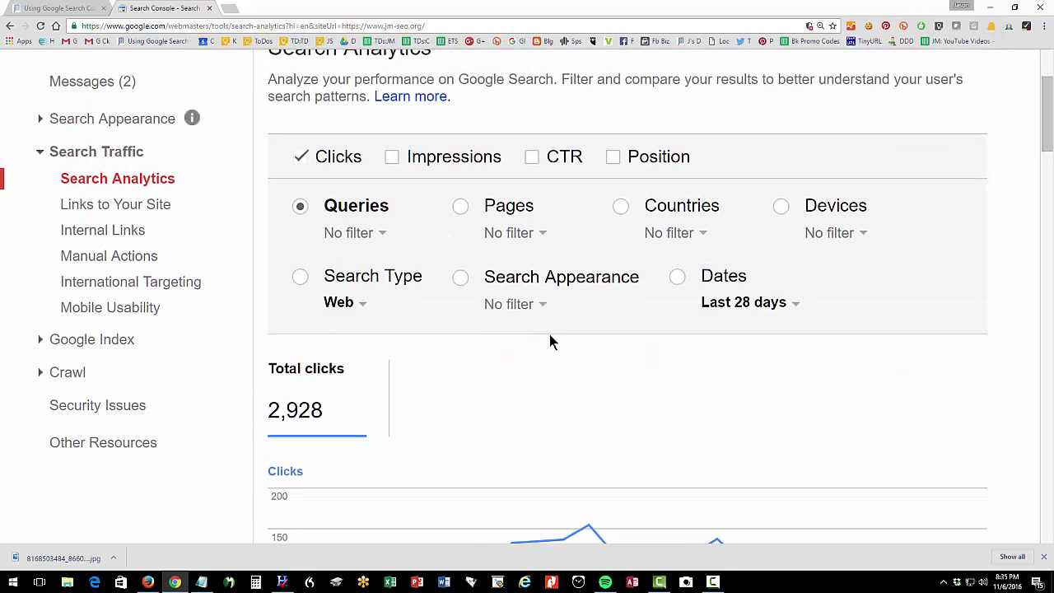
{"action": "scroll", "coordinate": [549, 334], "scroll_direction": "up", "scroll_amount": 1}
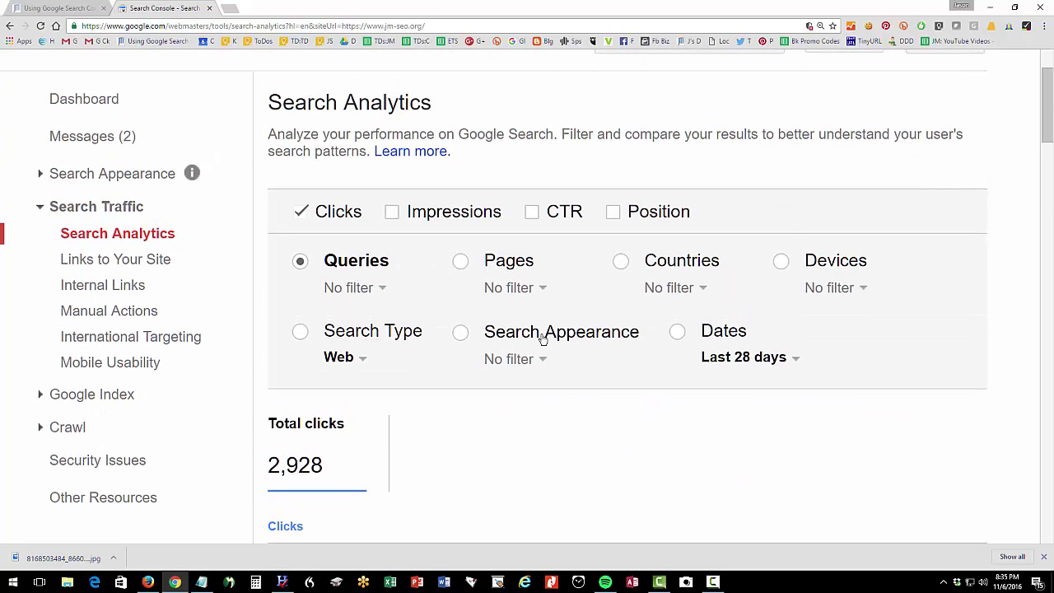
{"action": "left_click", "coordinate": [393, 216]}
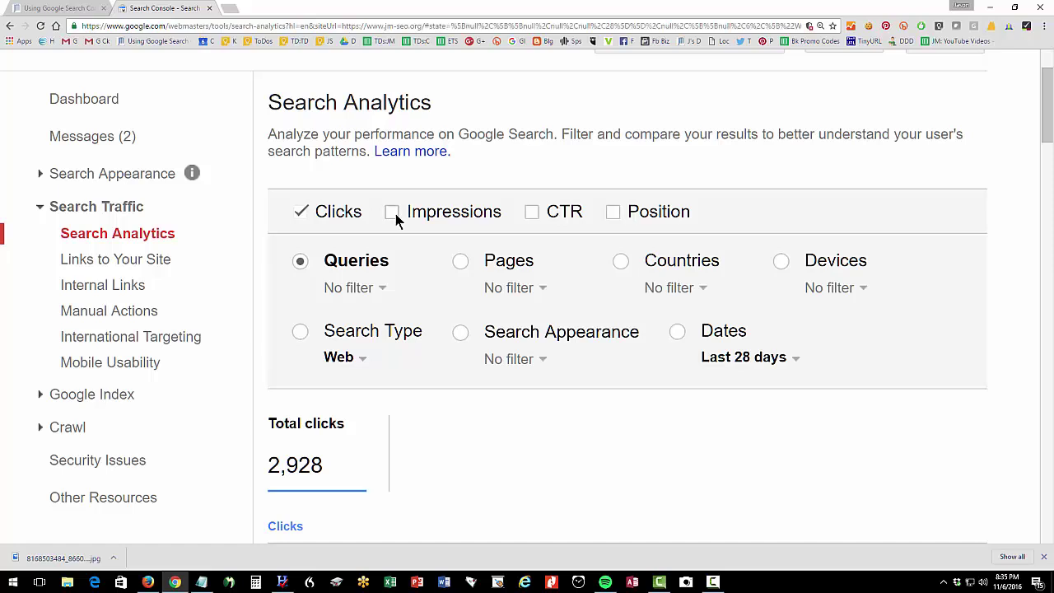
{"action": "left_click", "coordinate": [532, 214]}
{"action": "left_click", "coordinate": [610, 213]}
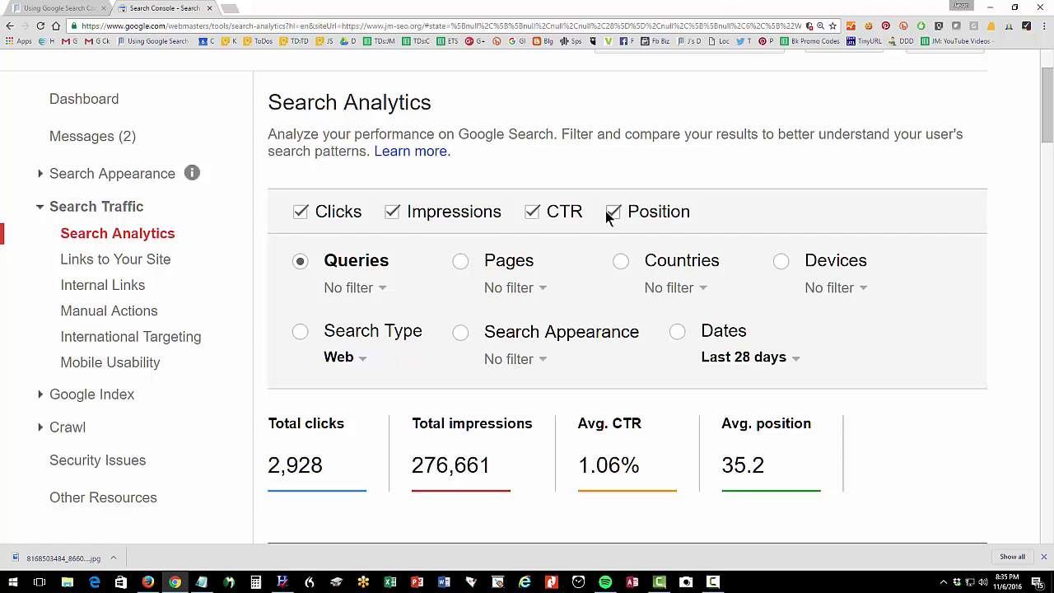
{"action": "scroll", "coordinate": [608, 214], "scroll_direction": "down", "scroll_amount": 3}
{"action": "scroll", "coordinate": [608, 219], "scroll_direction": "down", "scroll_amount": 4}
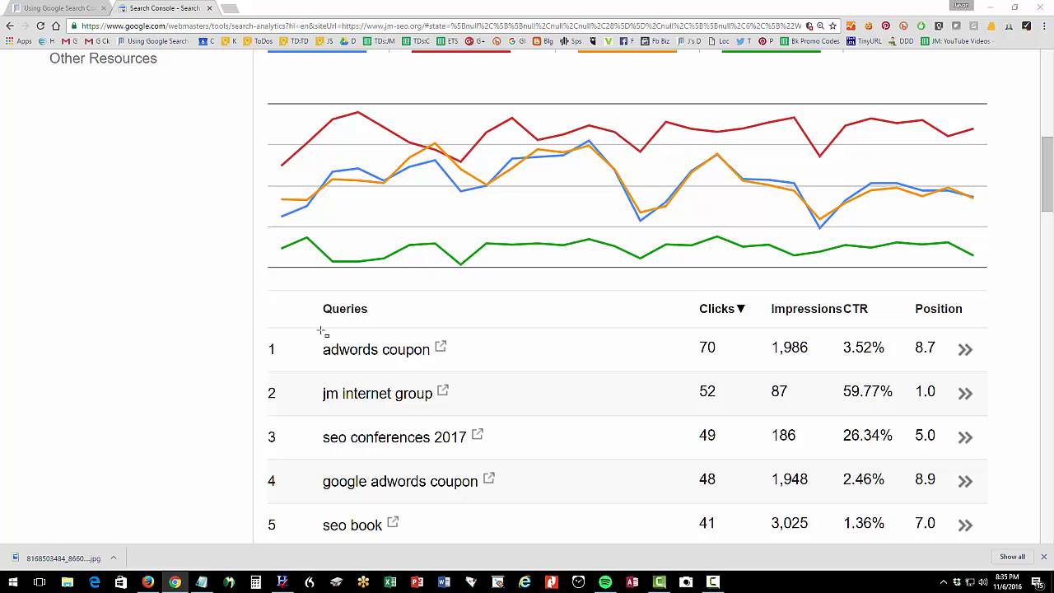
{"action": "mouse_move", "coordinate": [320, 330]}
{"action": "left_mouse_down"}
{"action": "mouse_move", "coordinate": [400, 369]}
{"action": "mouse_move", "coordinate": [453, 368]}
{"action": "left_mouse_up"}
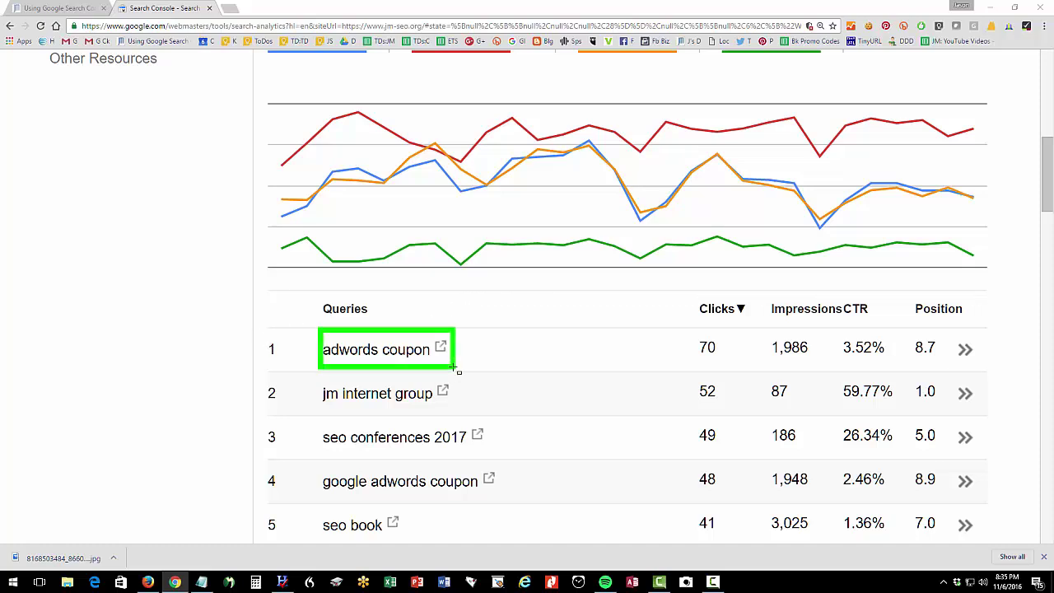
{"action": "left_click_drag", "start_coordinate": [687, 327], "coordinate": [733, 369]}
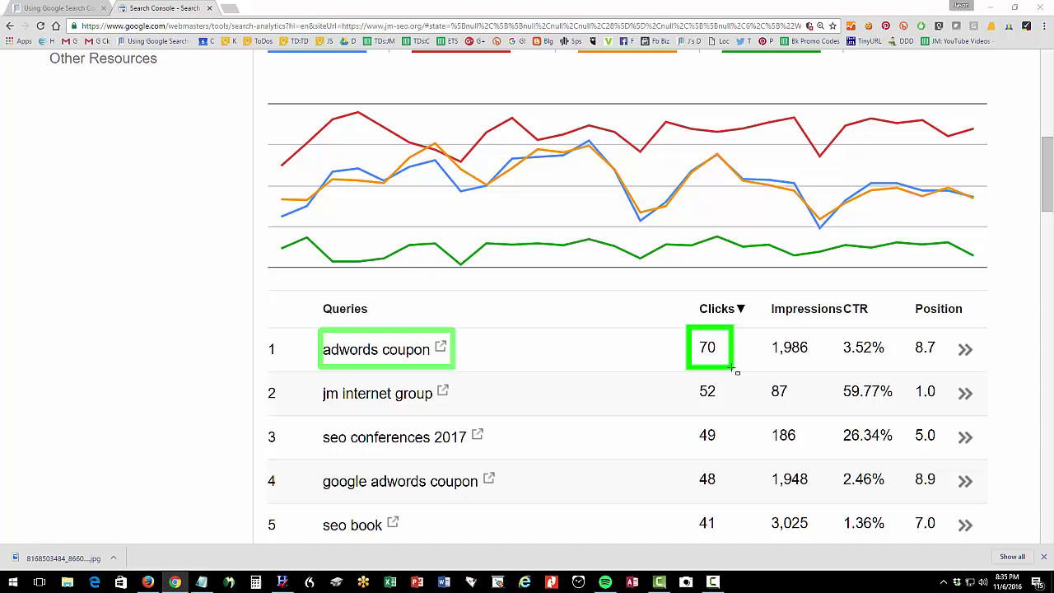
{"action": "left_click_drag", "start_coordinate": [902, 327], "coordinate": [940, 367]}
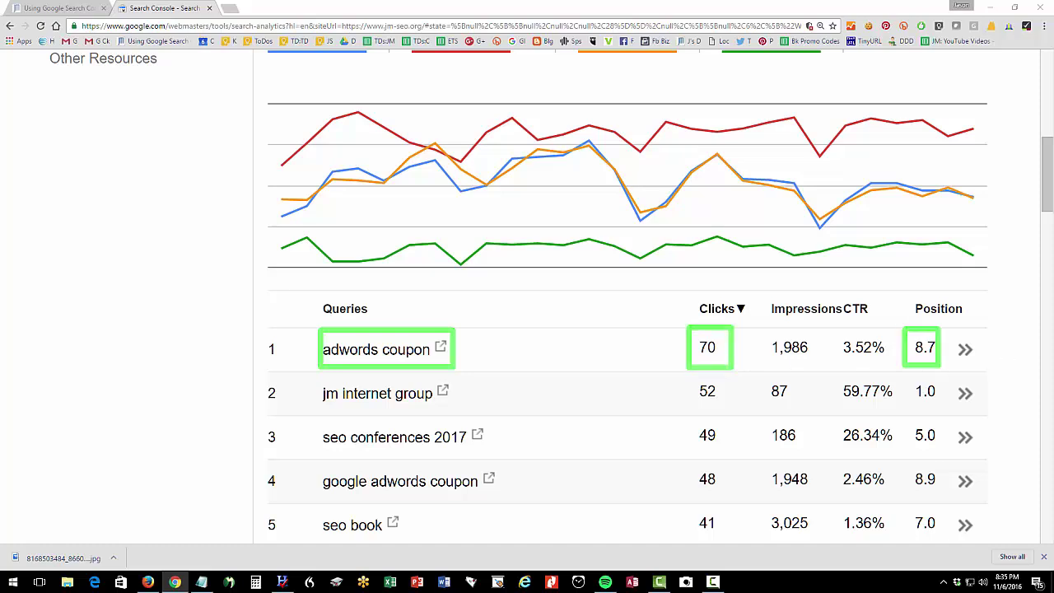
- Google 'adwords coupons' in a new tab, find the jm-seo.org result, then return to Search Console
{"action": "left_click", "coordinate": [232, 8]}
{"action": "type", "text": "adwour"}
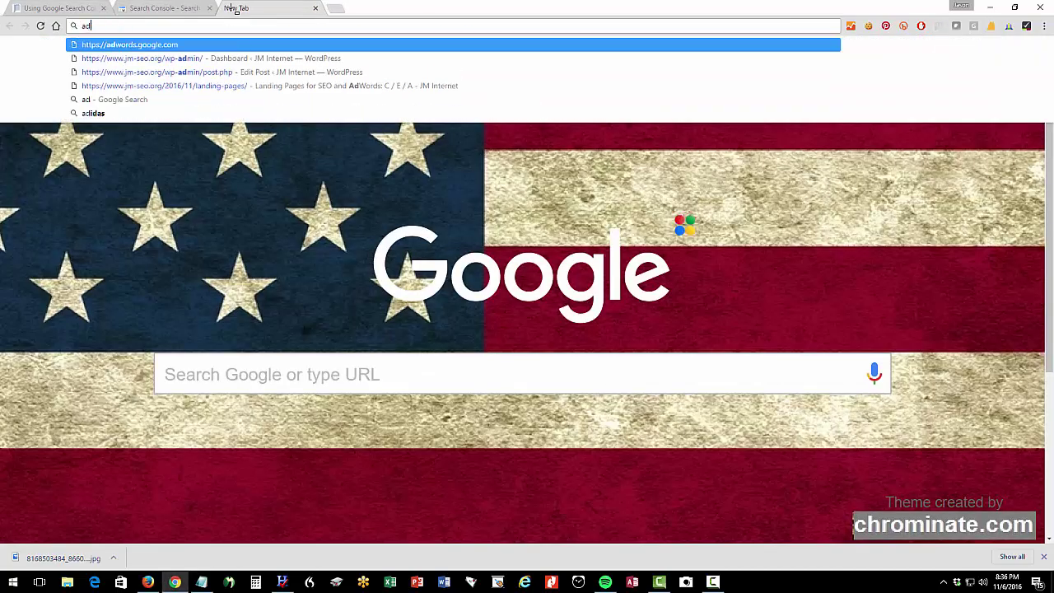
{"action": "key", "text": "BackSpace"}
{"action": "key", "text": "BackSpace"}
{"action": "type", "text": "rds "}
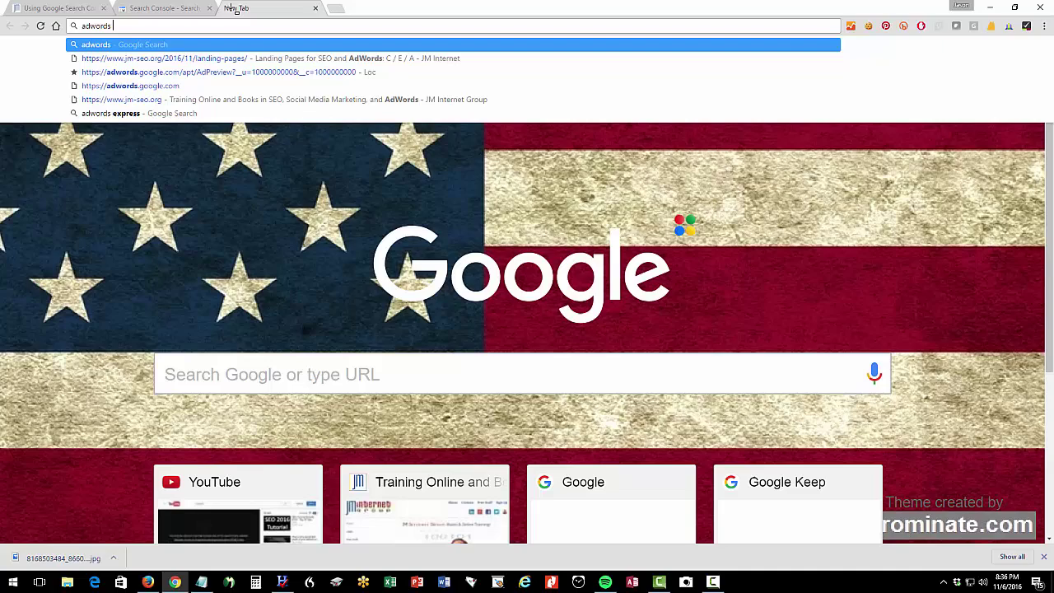
{"action": "type", "text": "coupons"}
{"action": "key", "text": "Return"}
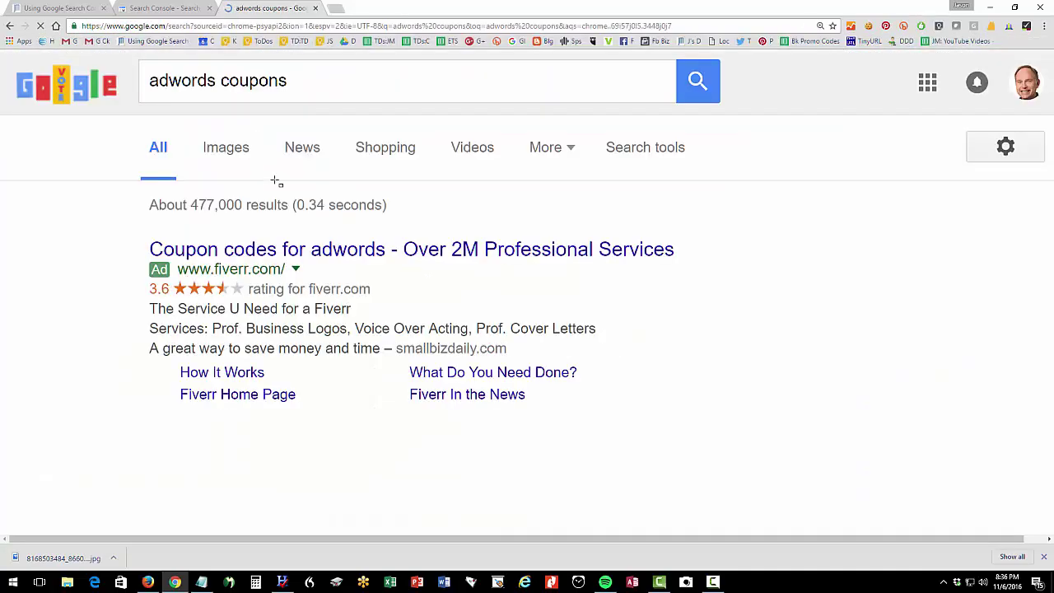
{"action": "scroll", "coordinate": [415, 322], "scroll_direction": "down", "scroll_amount": 5}
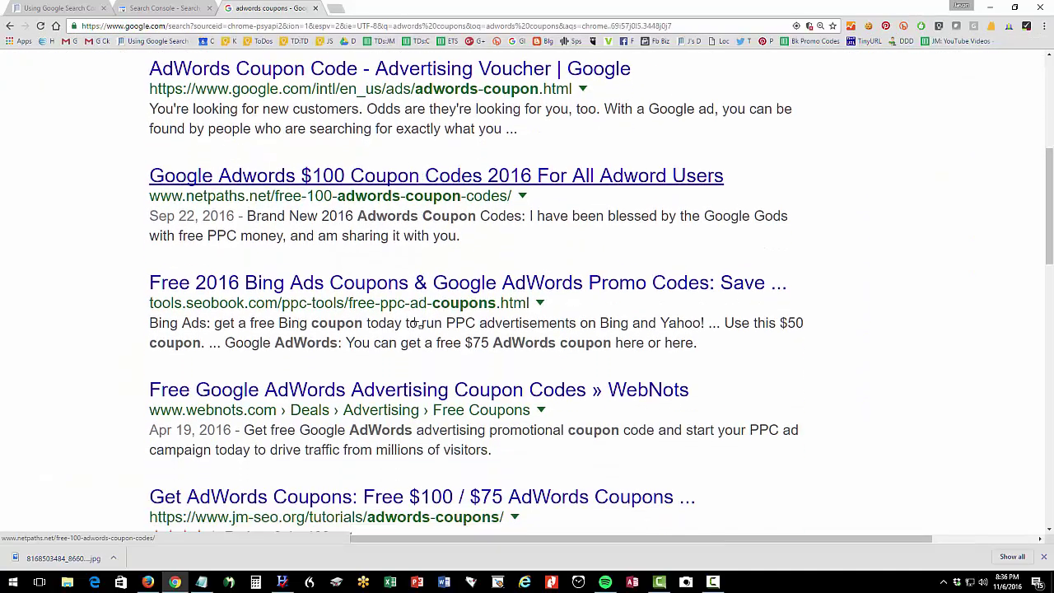
{"action": "scroll", "coordinate": [416, 323], "scroll_direction": "down", "scroll_amount": 2}
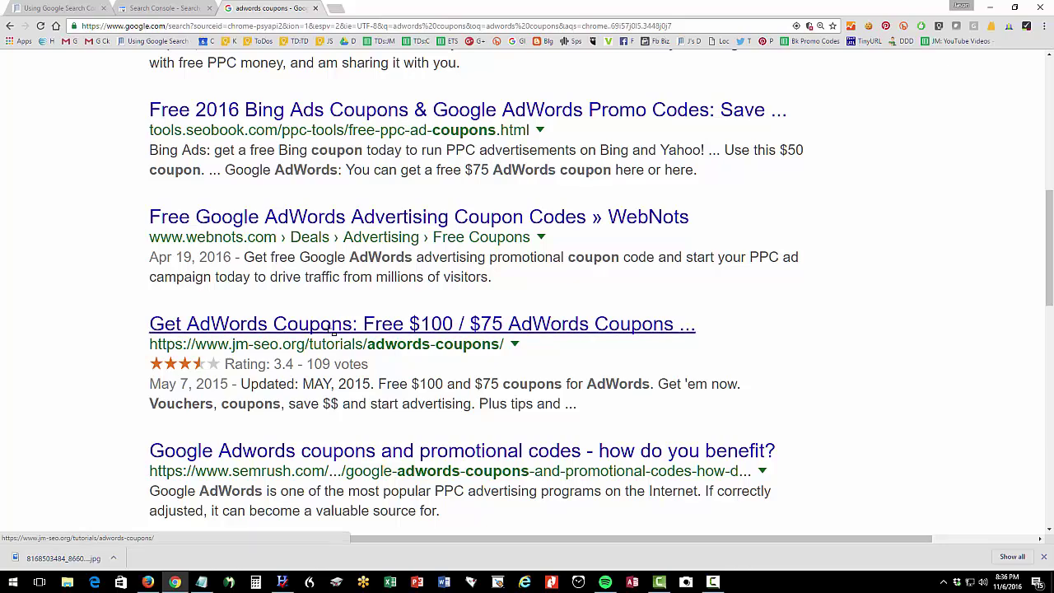
{"action": "left_click", "coordinate": [164, 8]}
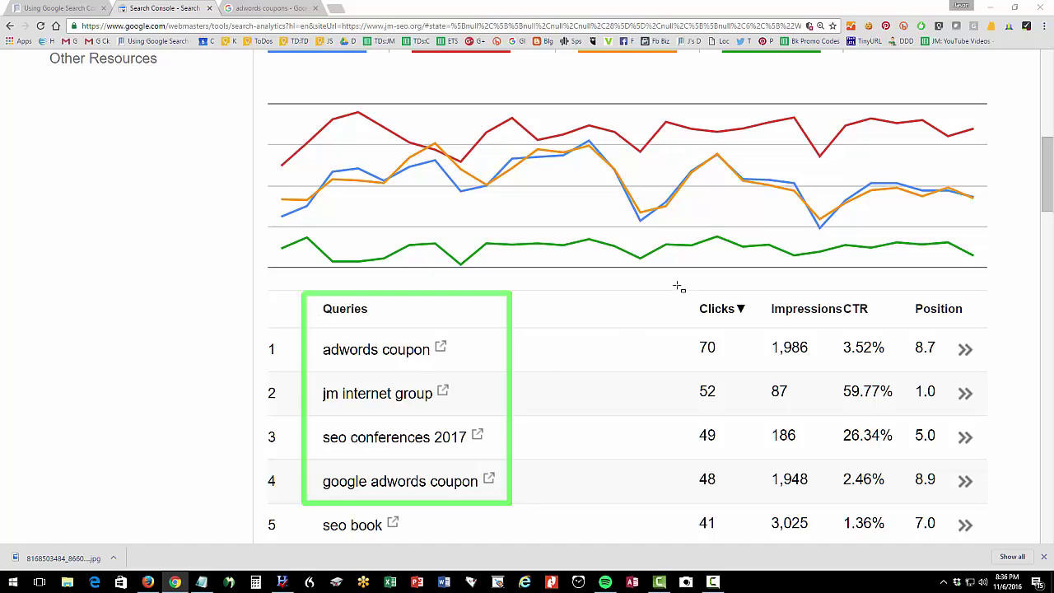
{"action": "mouse_move", "coordinate": [677, 284]}
{"action": "left_mouse_down"}
{"action": "mouse_move", "coordinate": [818, 477]}
{"action": "mouse_move", "coordinate": [920, 533]}
{"action": "left_mouse_up"}
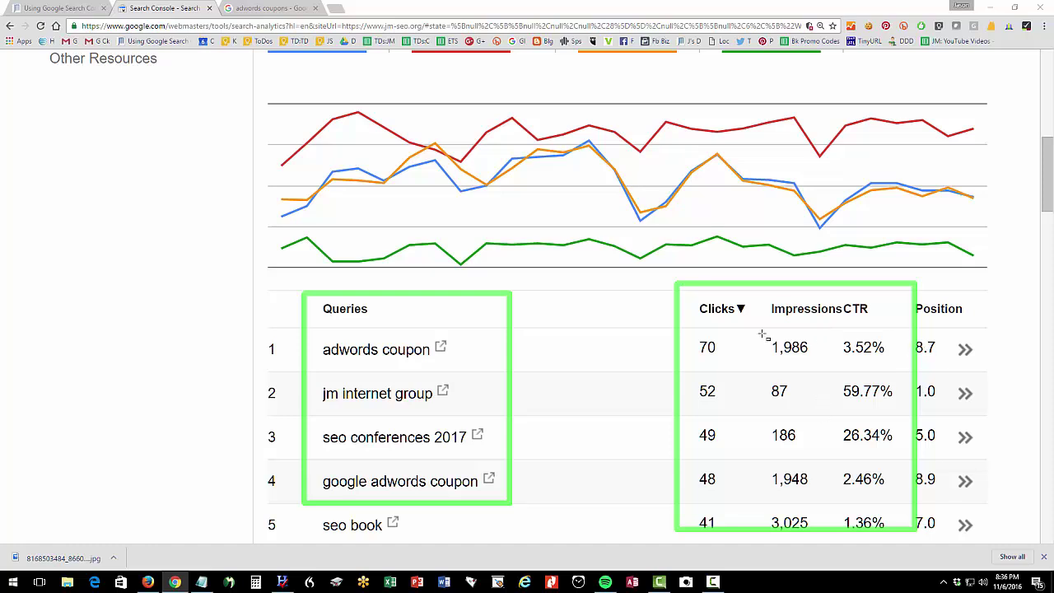
{"action": "left_click_drag", "start_coordinate": [762, 329], "coordinate": [819, 364]}
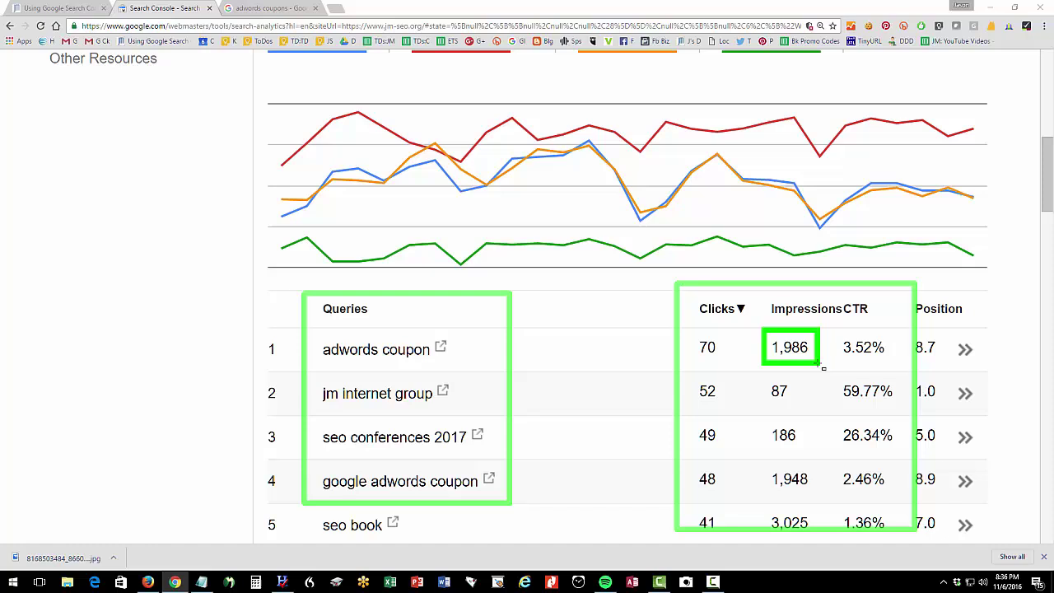
{"action": "left_click_drag", "start_coordinate": [691, 332], "coordinate": [724, 363]}
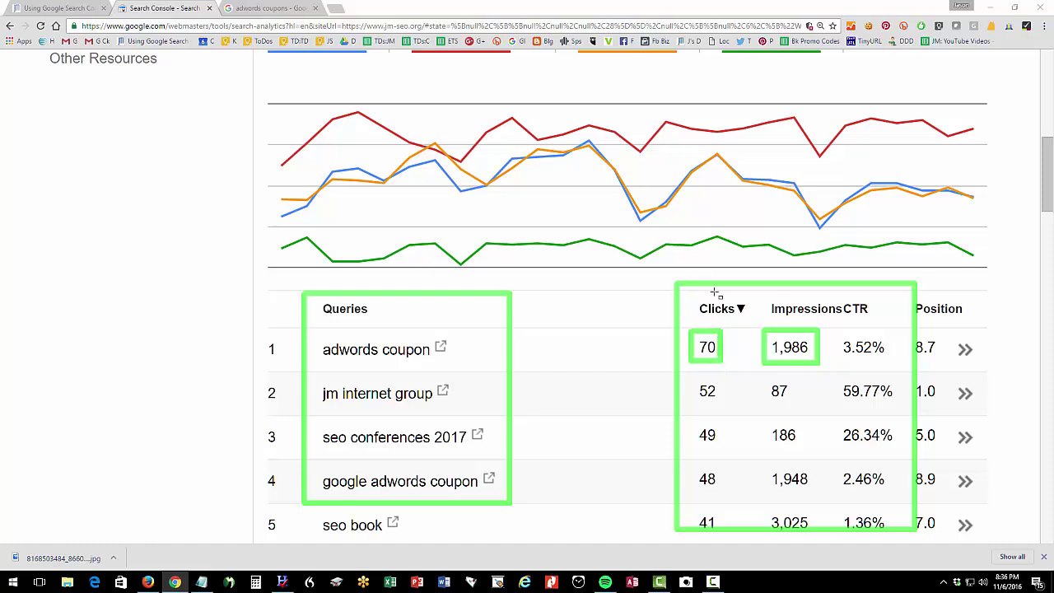
{"action": "left_click_drag", "start_coordinate": [684, 242], "coordinate": [927, 534]}
{"action": "left_click_drag", "start_coordinate": [953, 233], "coordinate": [728, 527]}
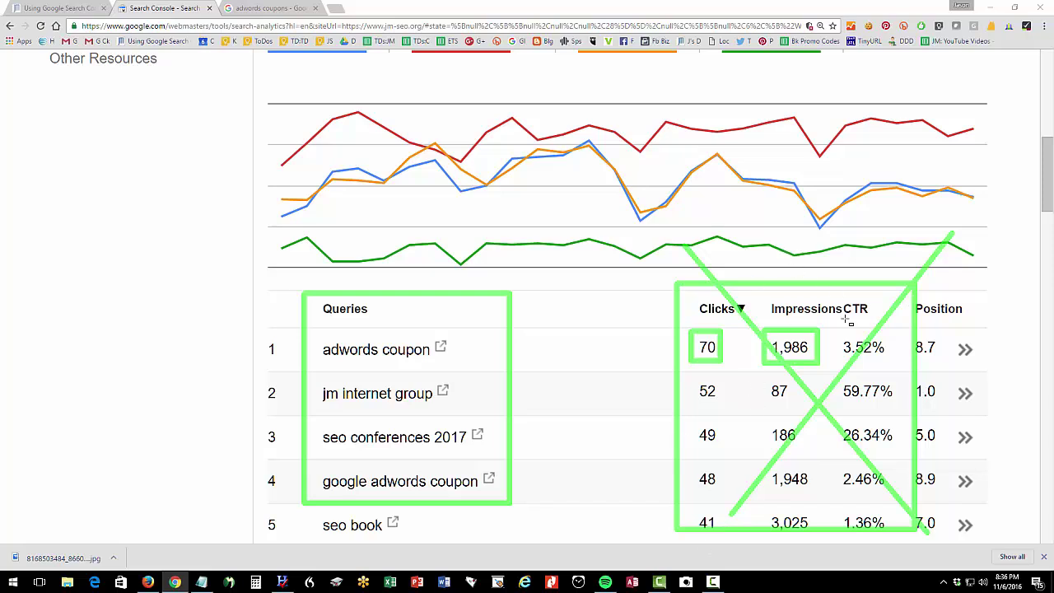
{"action": "left_click_drag", "start_coordinate": [375, 345], "coordinate": [434, 336]}
{"action": "left_click_drag", "start_coordinate": [421, 475], "coordinate": [459, 449]}
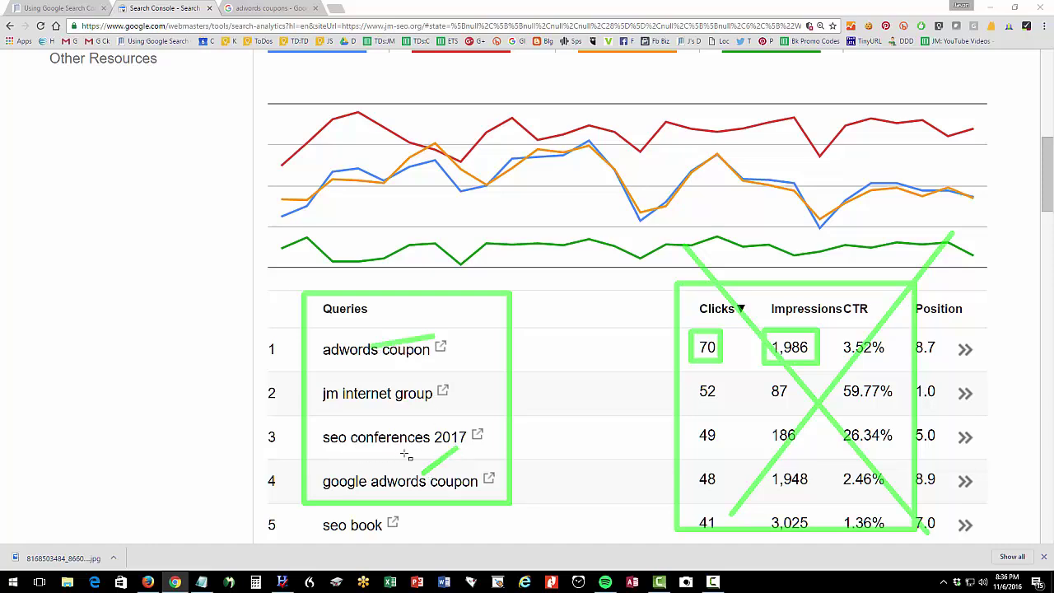
{"action": "left_click_drag", "start_coordinate": [337, 451], "coordinate": [428, 450]}
{"action": "key", "text": "Escape"}
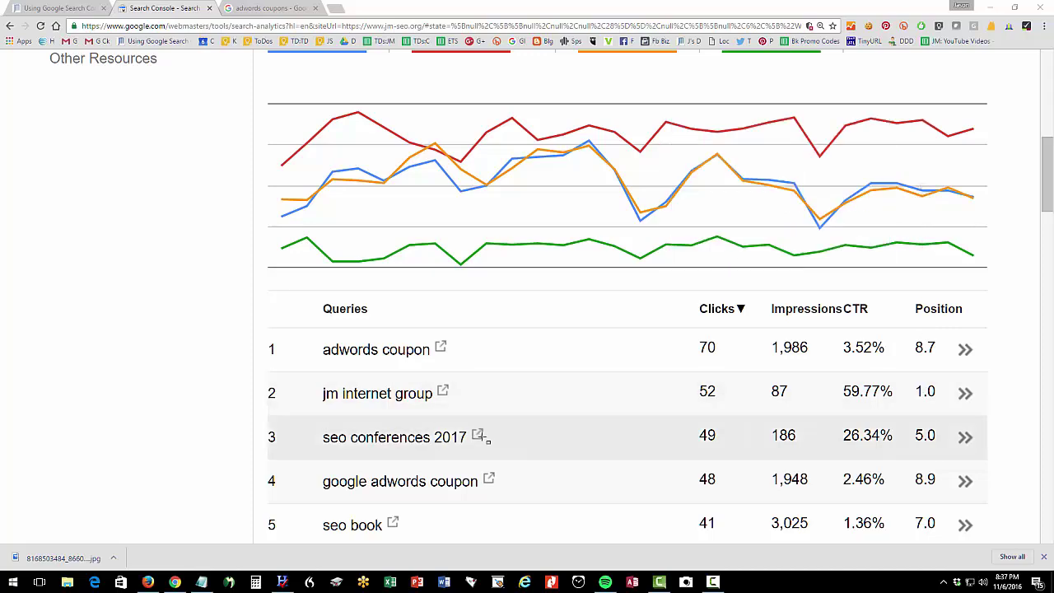
- Show live Google results for 'seo conferences 2017', with jm-seo.org's conference list fourth
{"action": "left_click", "coordinate": [479, 436]}
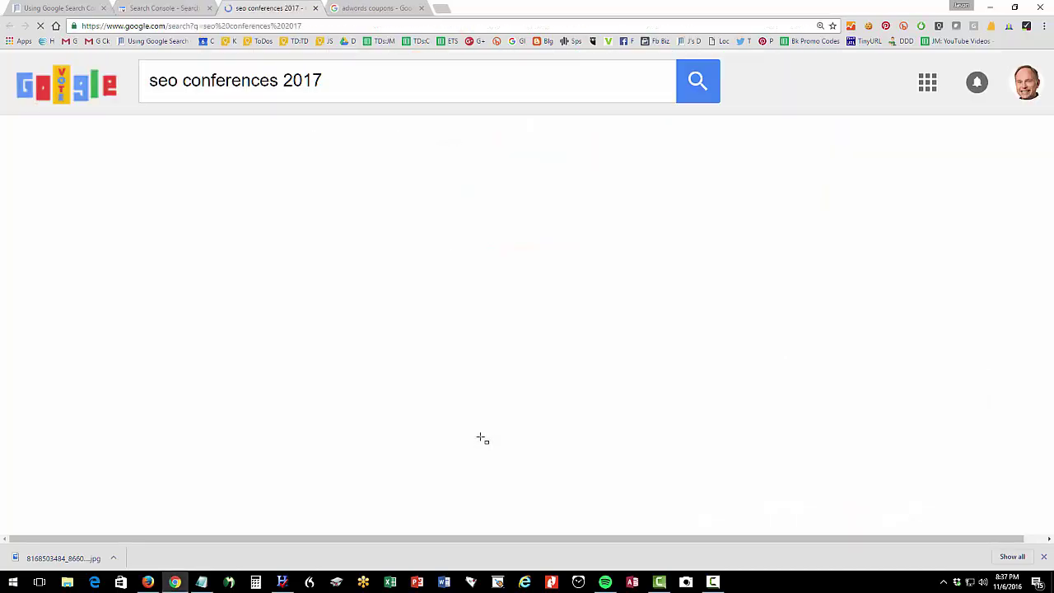
{"action": "scroll", "coordinate": [474, 390], "scroll_direction": "down", "scroll_amount": 2}
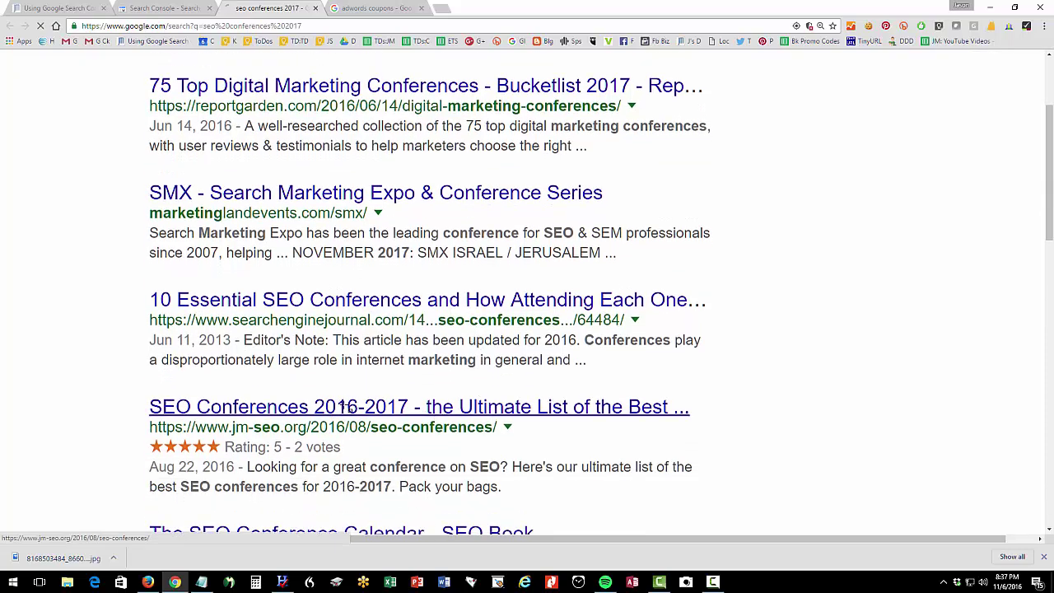
{"action": "scroll", "coordinate": [346, 406], "scroll_direction": "up", "scroll_amount": 1}
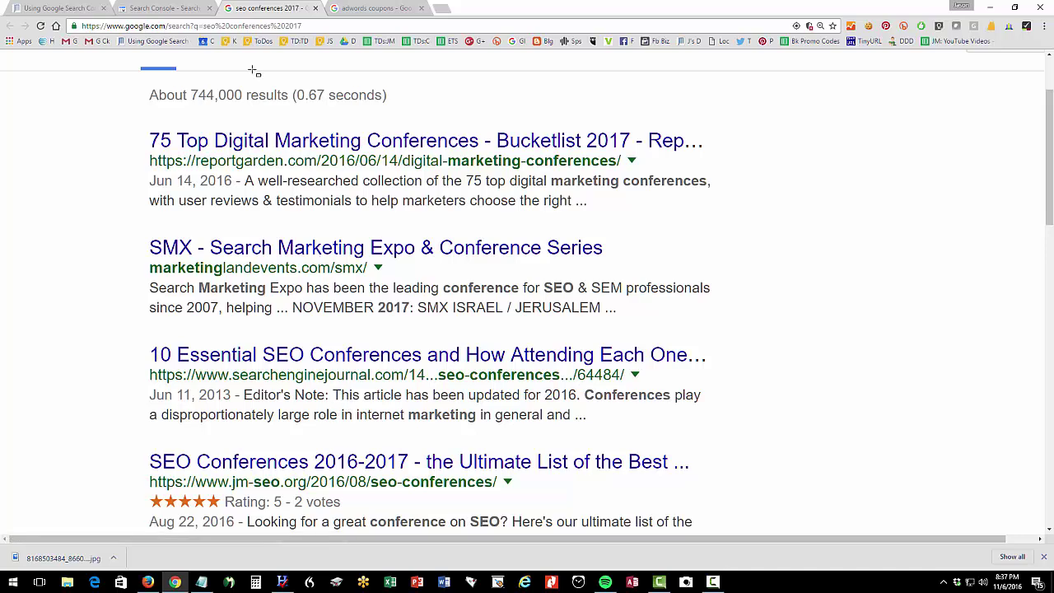
- Return to the Search Analytics report and scroll through the longer Queries list
{"action": "left_click", "coordinate": [173, 10]}
{"action": "scroll", "coordinate": [398, 297], "scroll_direction": "down", "scroll_amount": 2}
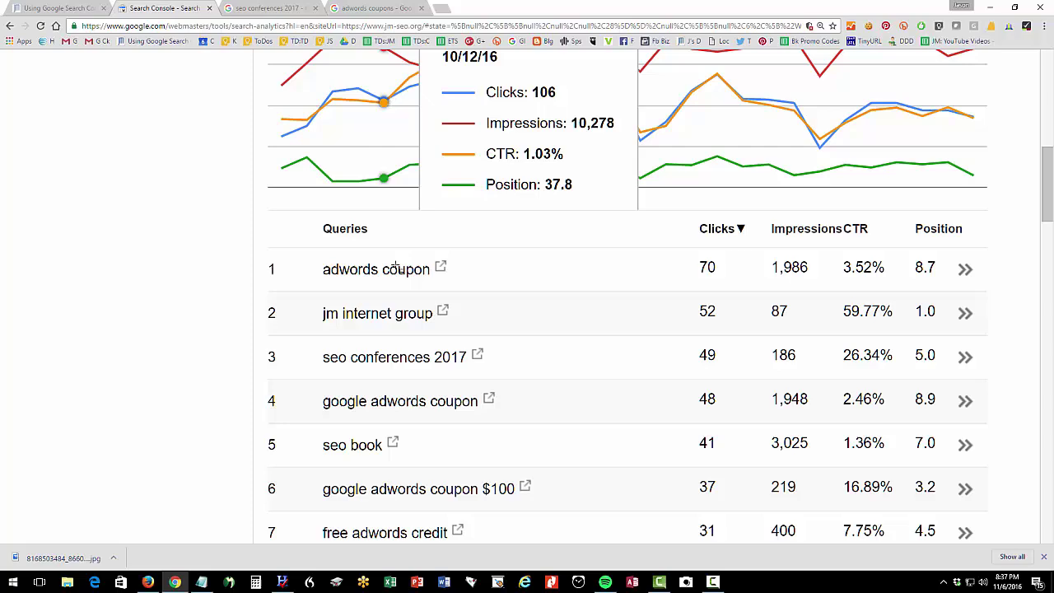
{"action": "scroll", "coordinate": [397, 267], "scroll_direction": "down", "scroll_amount": 2}
{"action": "scroll", "coordinate": [400, 280], "scroll_direction": "up", "scroll_amount": 3}
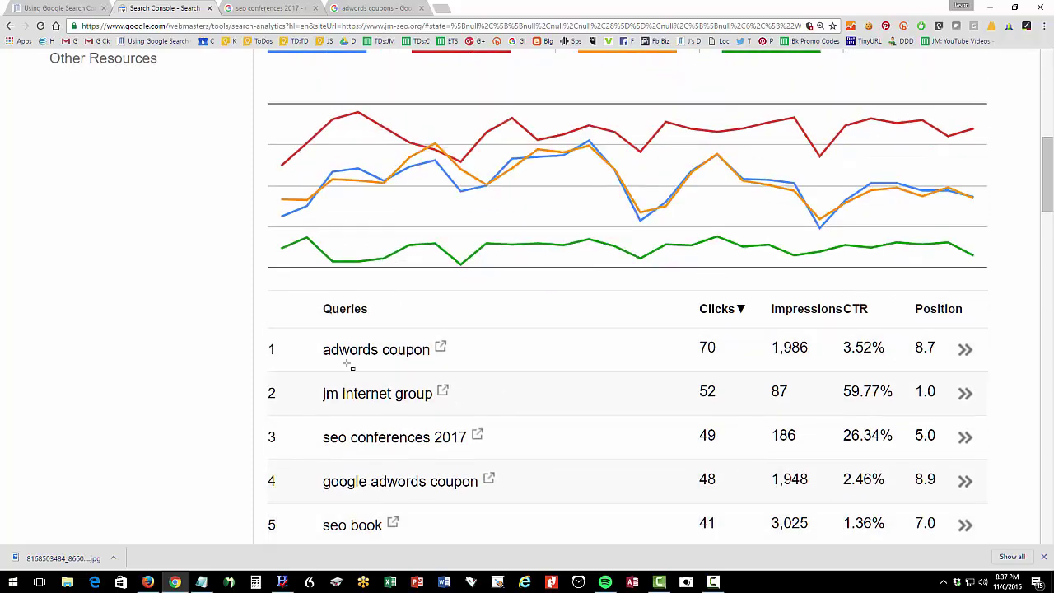
{"action": "scroll", "coordinate": [348, 365], "scroll_direction": "down", "scroll_amount": 5}
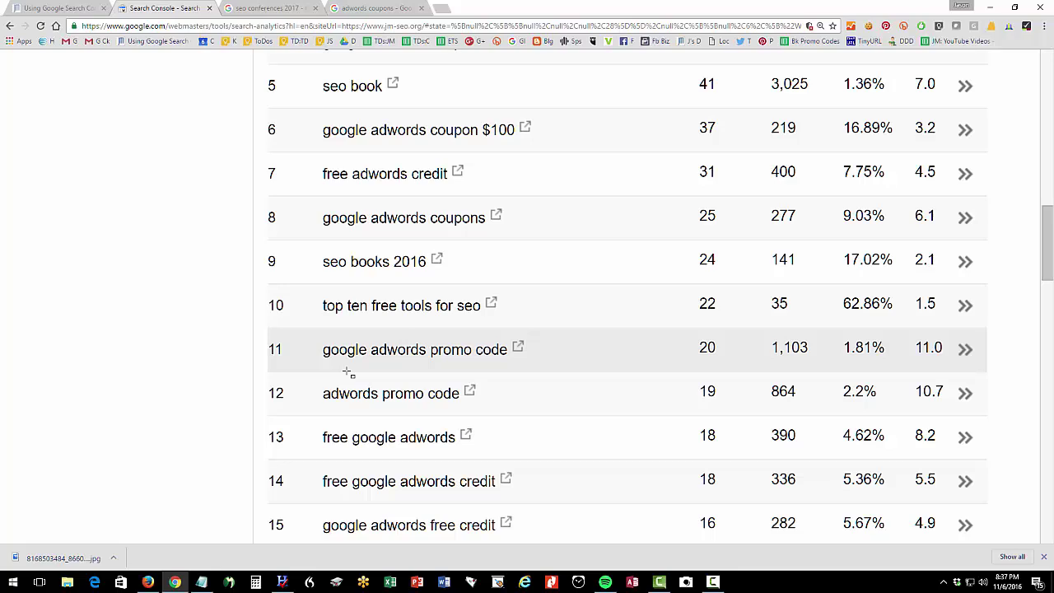
{"action": "scroll", "coordinate": [347, 372], "scroll_direction": "down", "scroll_amount": 2}
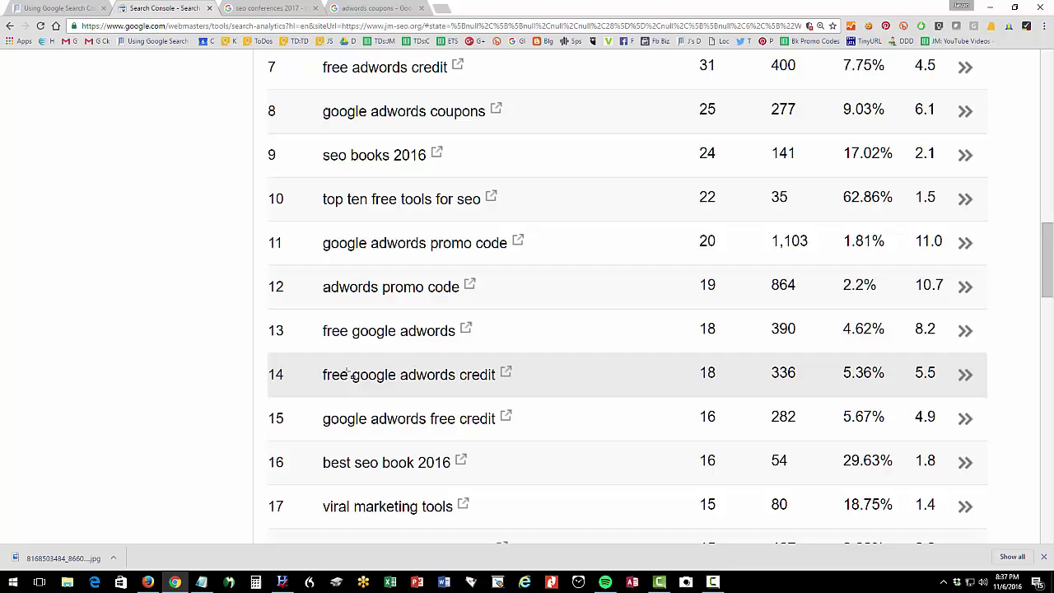
{"action": "scroll", "coordinate": [349, 372], "scroll_direction": "up", "scroll_amount": 10}
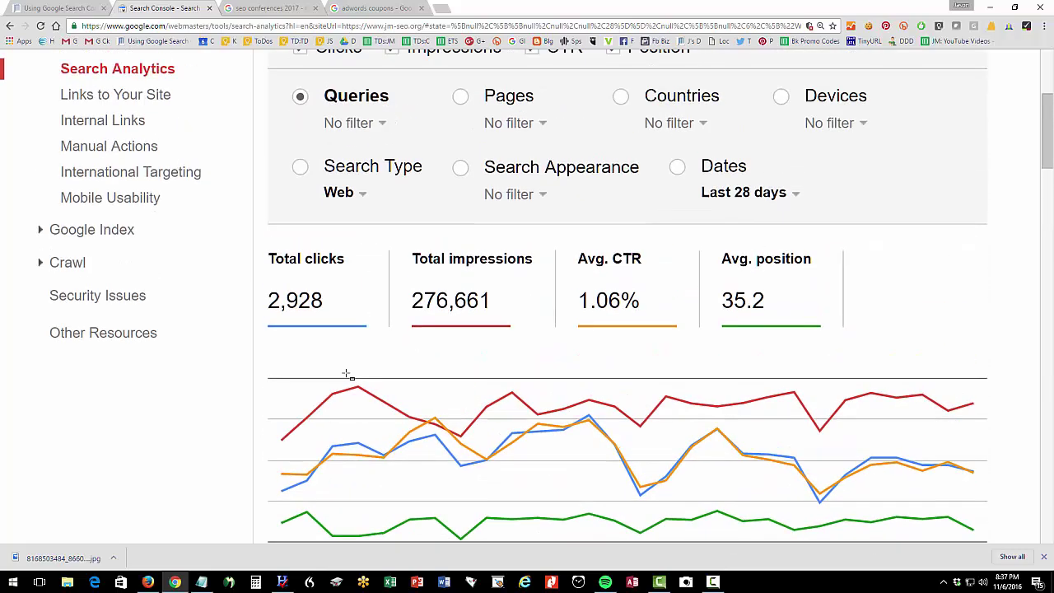
{"action": "scroll", "coordinate": [346, 367], "scroll_direction": "up", "scroll_amount": 2}
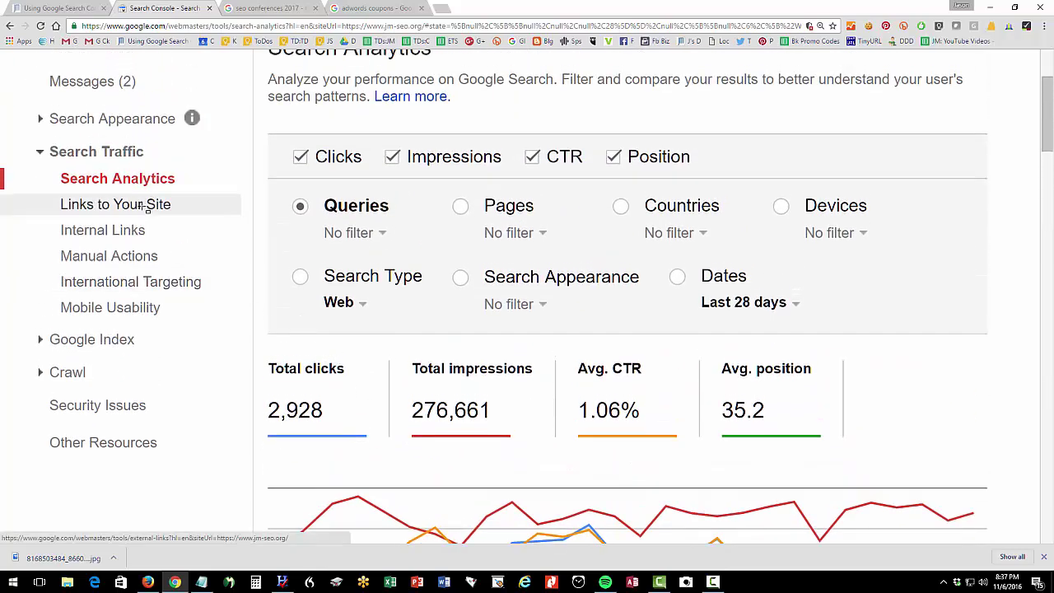
- Open Links to Your Site, show all linked pages, and download the latest links as CSV
{"action": "left_click", "coordinate": [146, 206]}
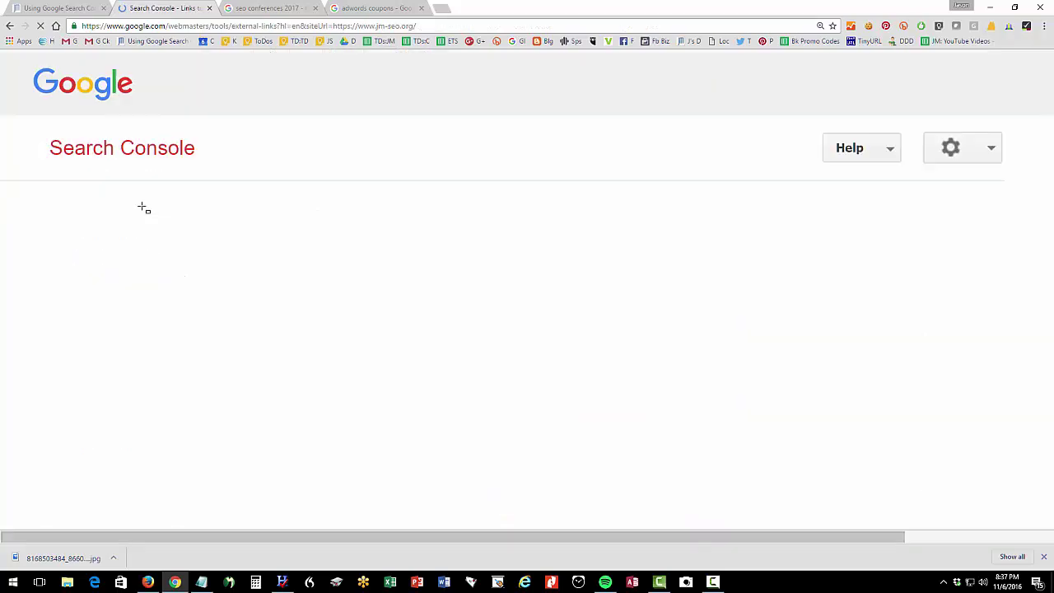
{"action": "scroll", "coordinate": [416, 346], "scroll_direction": "down", "scroll_amount": 2}
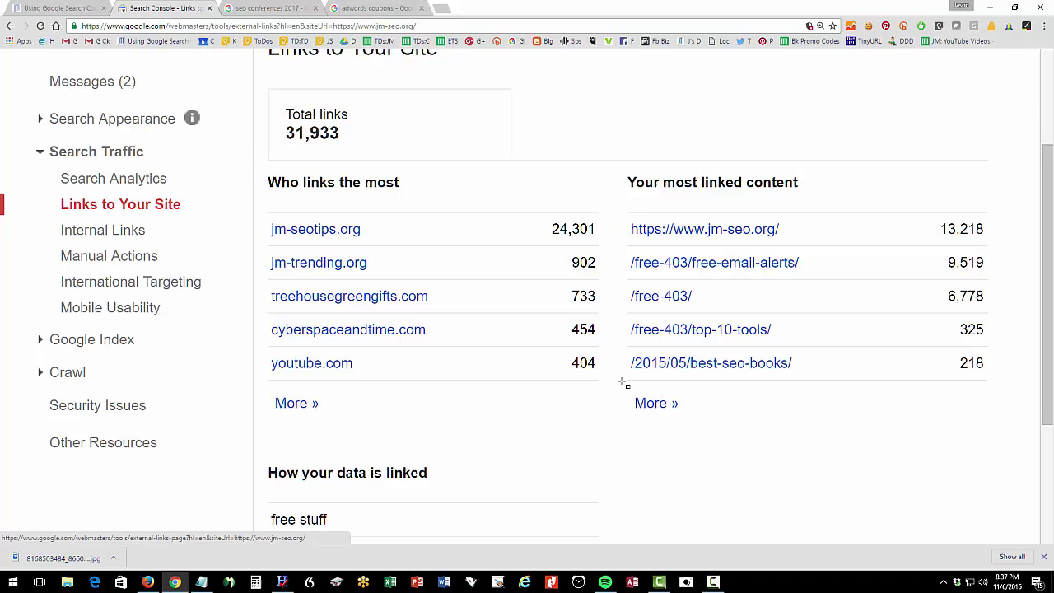
{"action": "scroll", "coordinate": [623, 381], "scroll_direction": "up", "scroll_amount": 2}
{"action": "scroll", "coordinate": [604, 311], "scroll_direction": "down", "scroll_amount": 2}
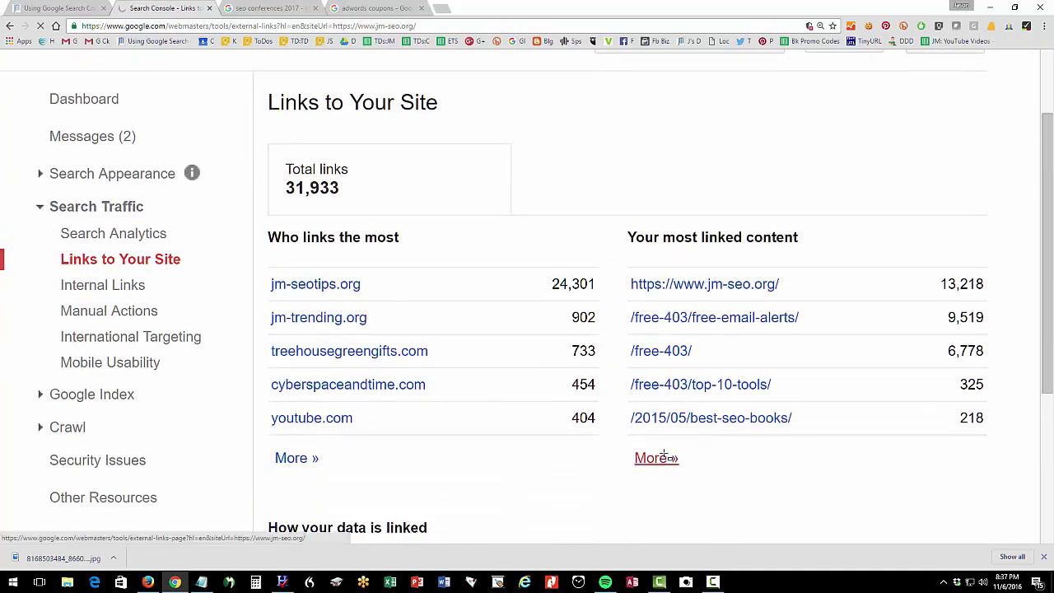
{"action": "left_click", "coordinate": [653, 456]}
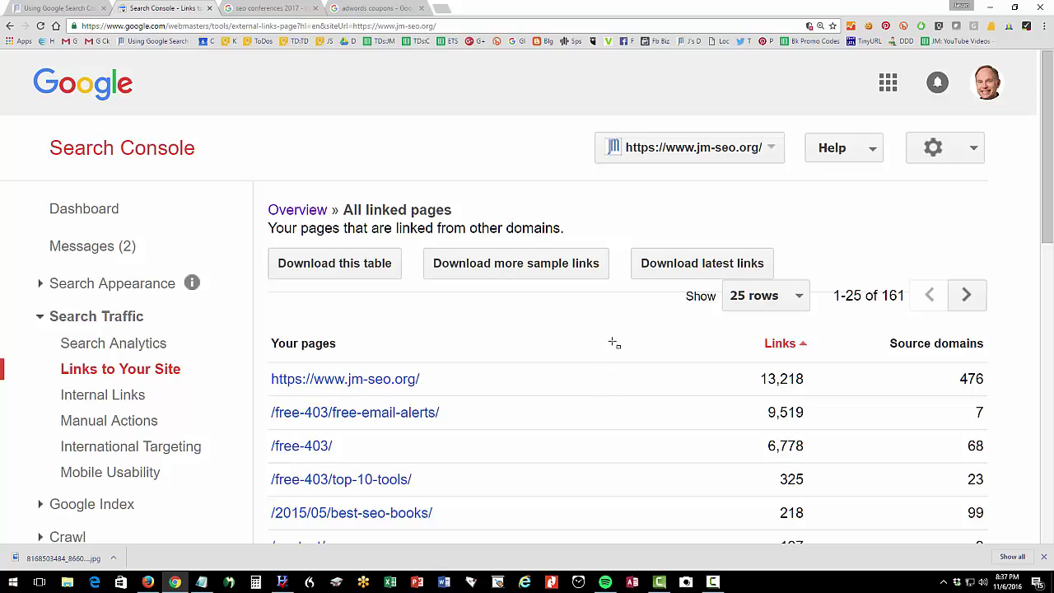
{"action": "left_click", "coordinate": [667, 263]}
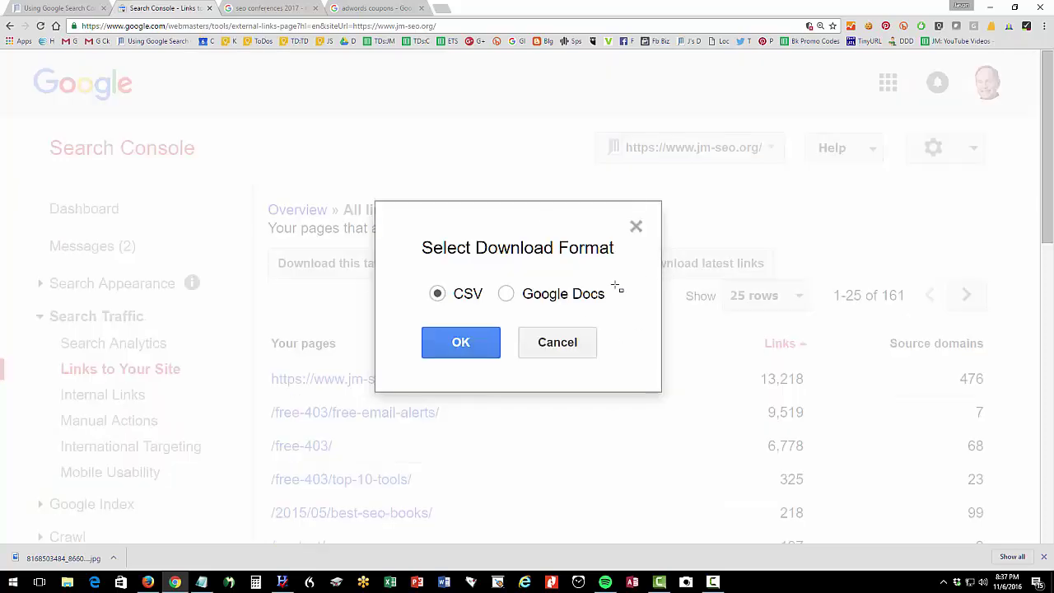
{"action": "left_click", "coordinate": [459, 343]}
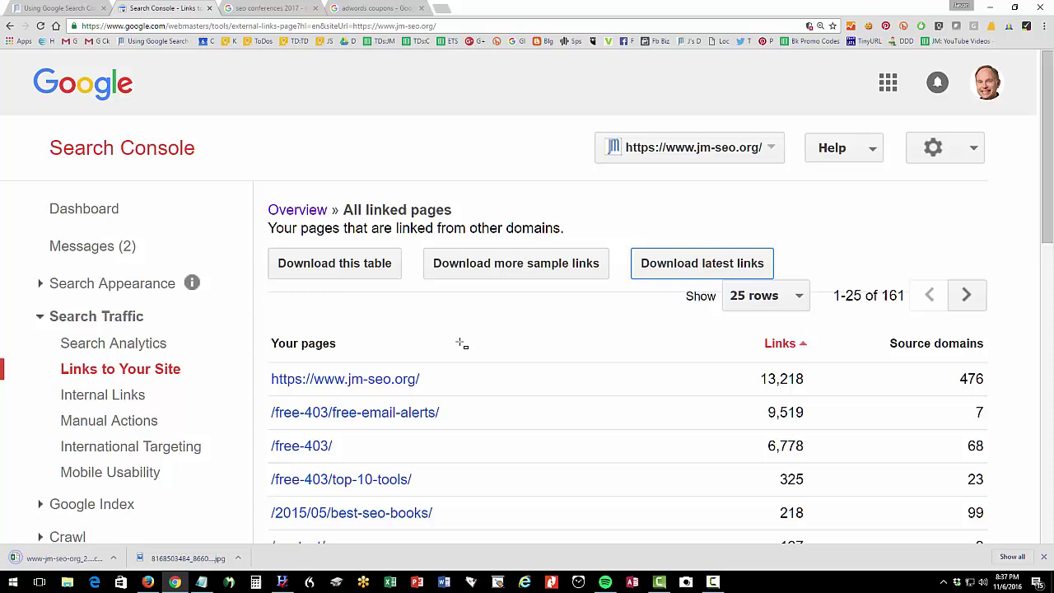
- Open the links CSV in Excel and widen columns A and B to show URLs and dates
{"action": "left_click", "coordinate": [57, 557]}
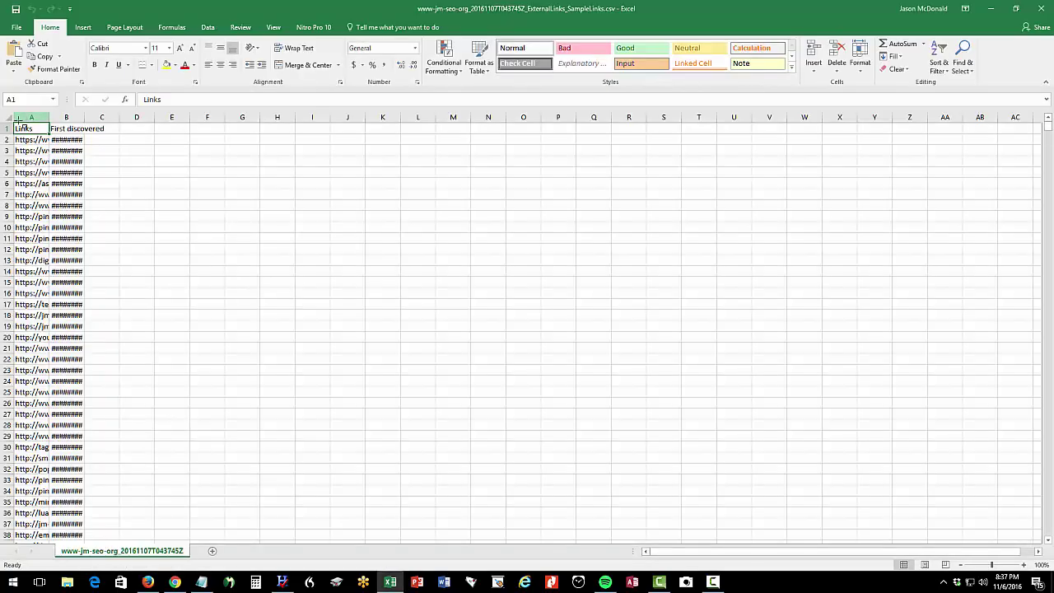
{"action": "left_click", "coordinate": [66, 139]}
{"action": "left_click_drag", "start_coordinate": [50, 117], "coordinate": [68, 118]}
{"action": "left_click_drag", "start_coordinate": [144, 112], "coordinate": [309, 117]}
{"action": "left_click", "coordinate": [153, 140]}
{"action": "left_click", "coordinate": [204, 140]}
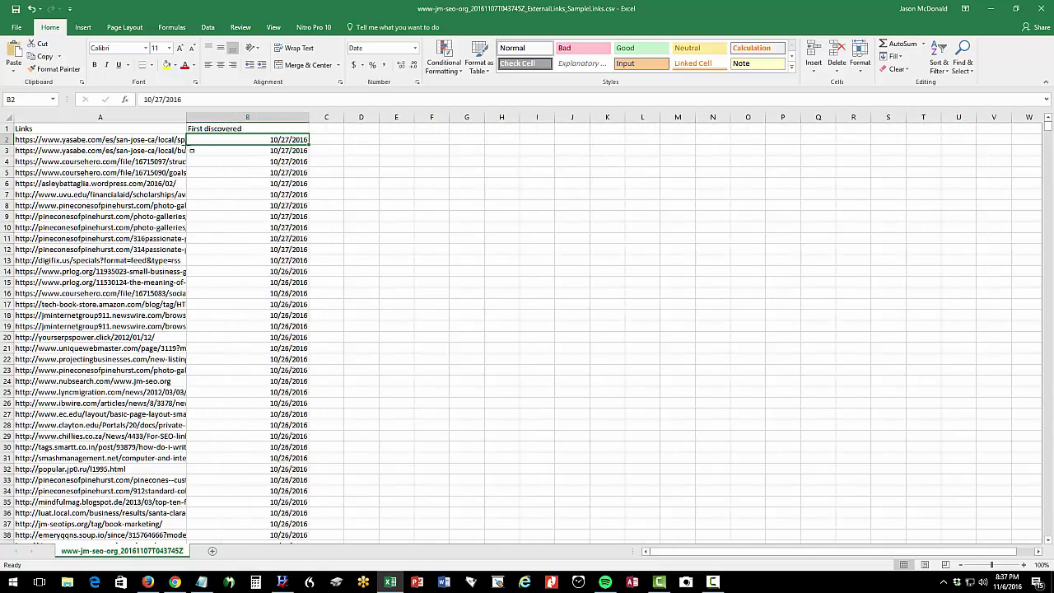
{"action": "left_click", "coordinate": [178, 140]}
{"action": "left_click_drag", "start_coordinate": [187, 118], "coordinate": [265, 117]}
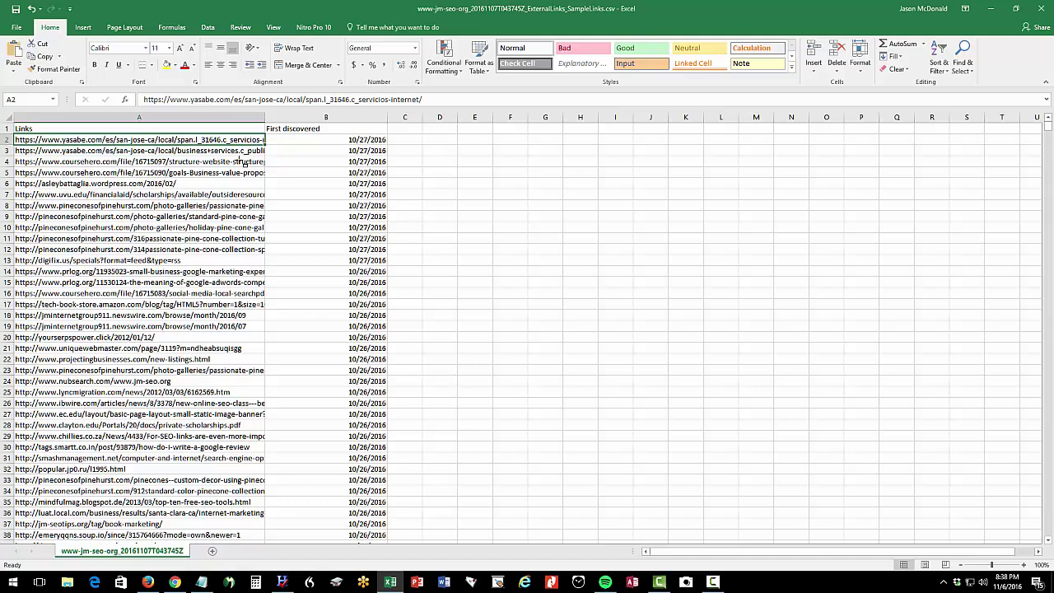
- Close the links spreadsheet without saving changes
{"action": "scroll", "coordinate": [267, 238], "scroll_direction": "down", "scroll_amount": 6}
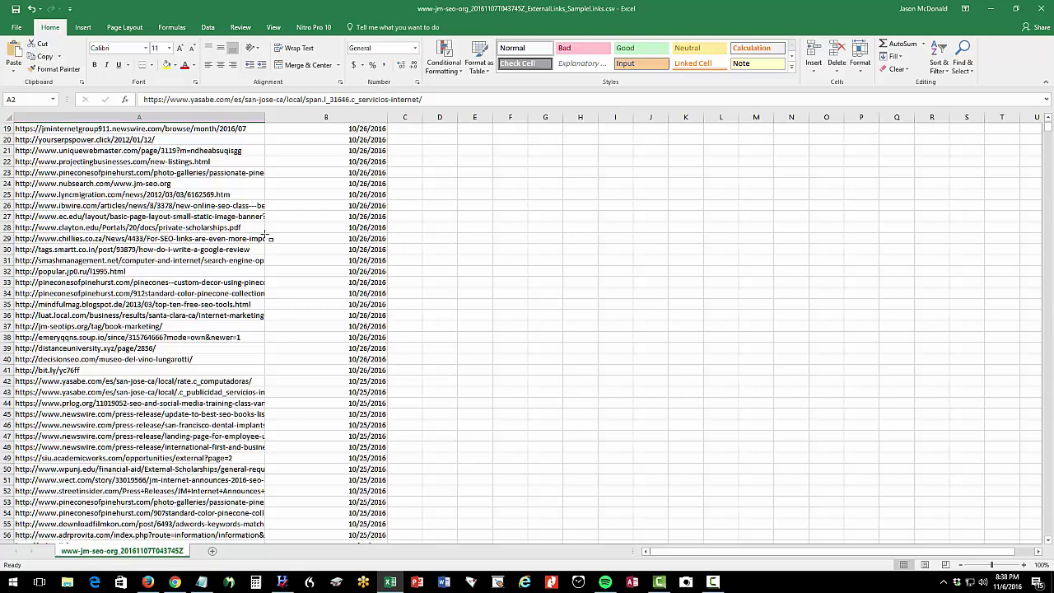
{"action": "scroll", "coordinate": [268, 238], "scroll_direction": "up", "scroll_amount": 6}
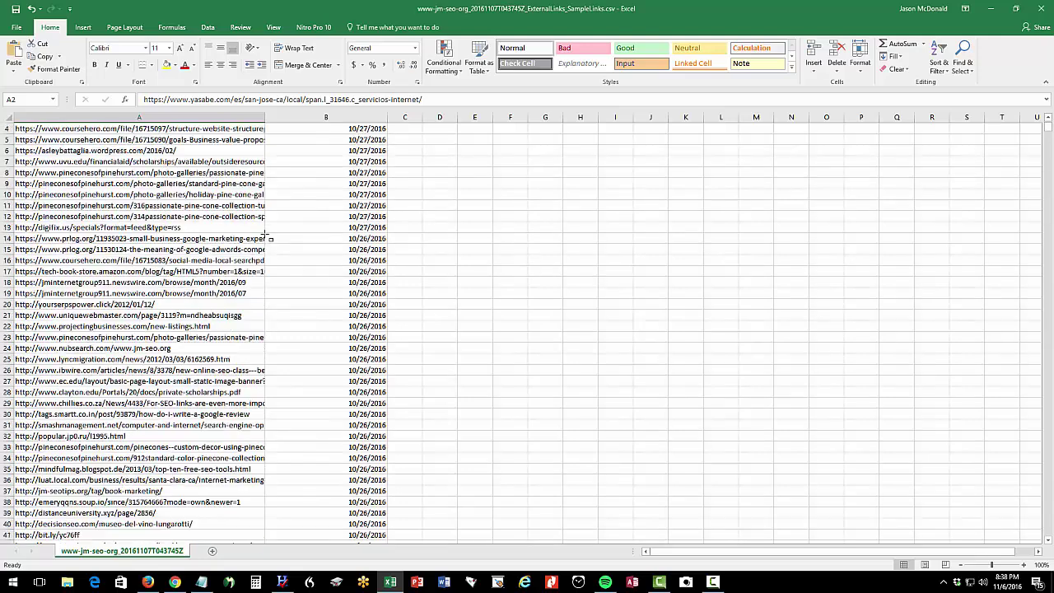
{"action": "left_click", "coordinate": [1040, 5]}
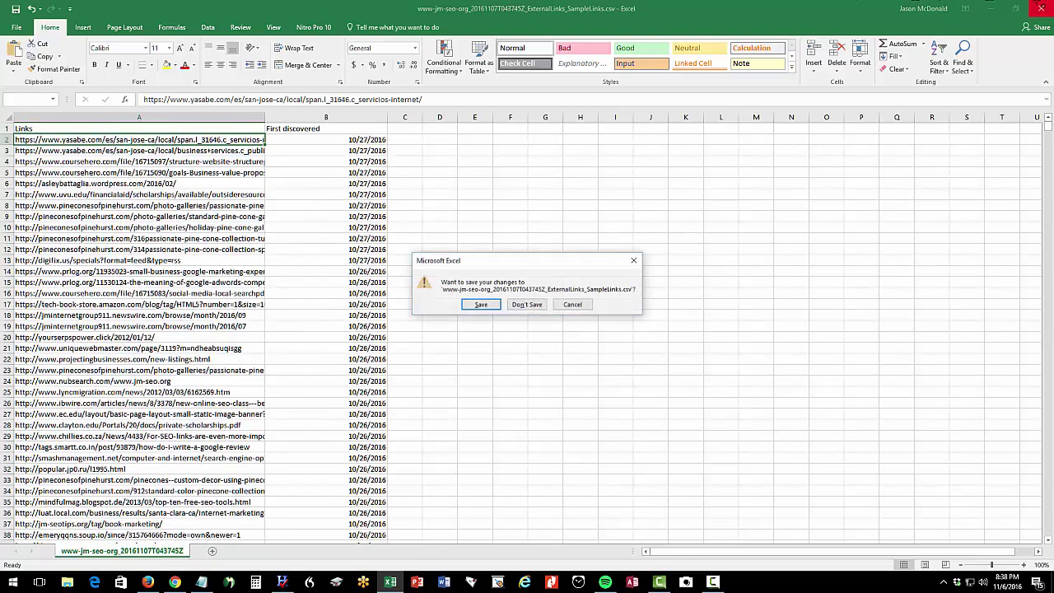
{"action": "left_click", "coordinate": [527, 304]}
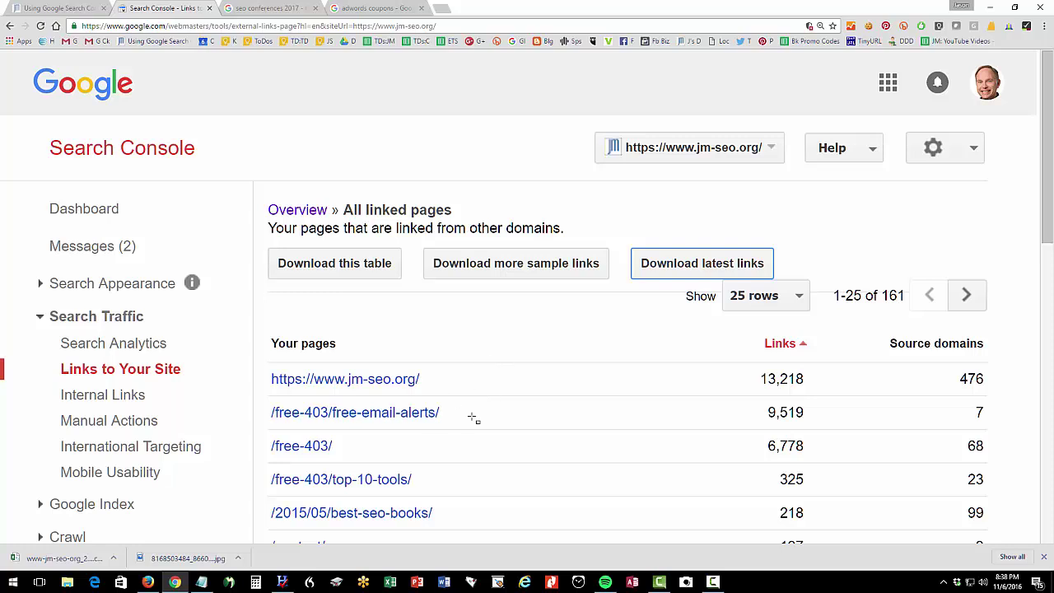
- Check International Targeting's Country setting confirms the United States as target
{"action": "left_click", "coordinate": [191, 444]}
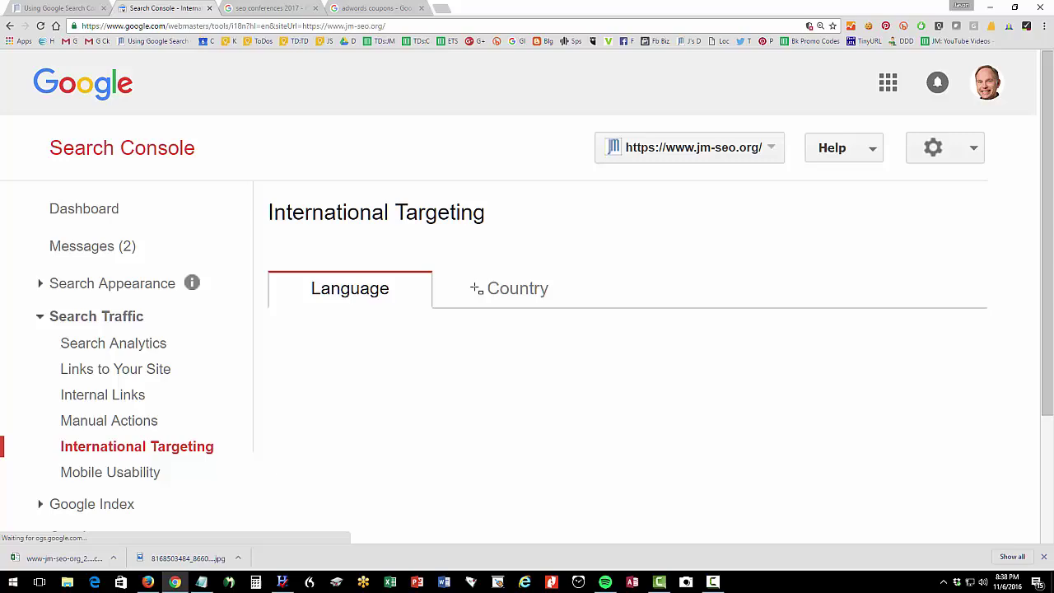
{"action": "left_click", "coordinate": [513, 307]}
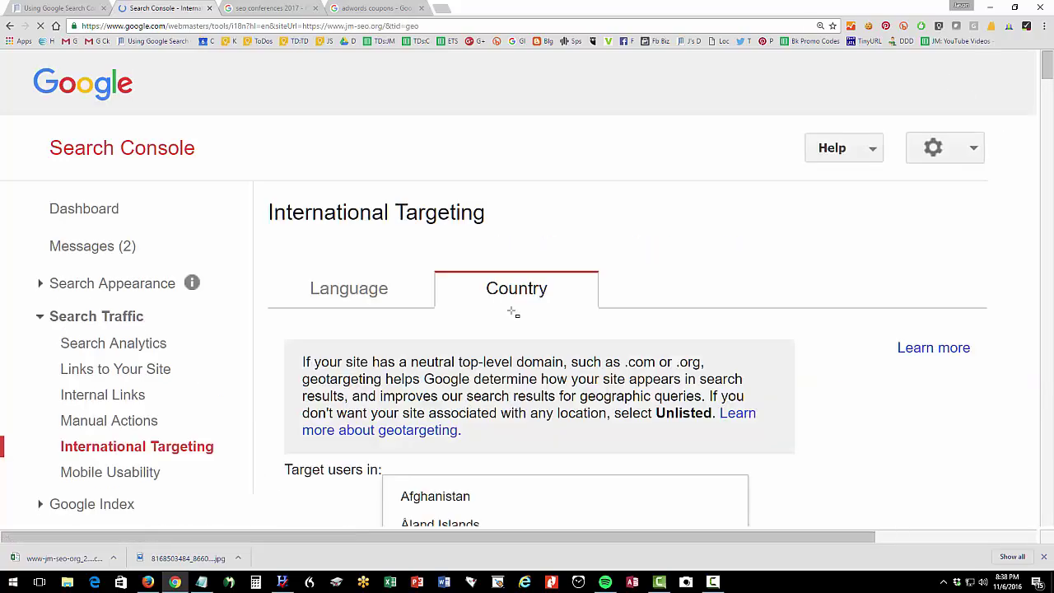
{"action": "scroll", "coordinate": [512, 307], "scroll_direction": "down", "scroll_amount": 2}
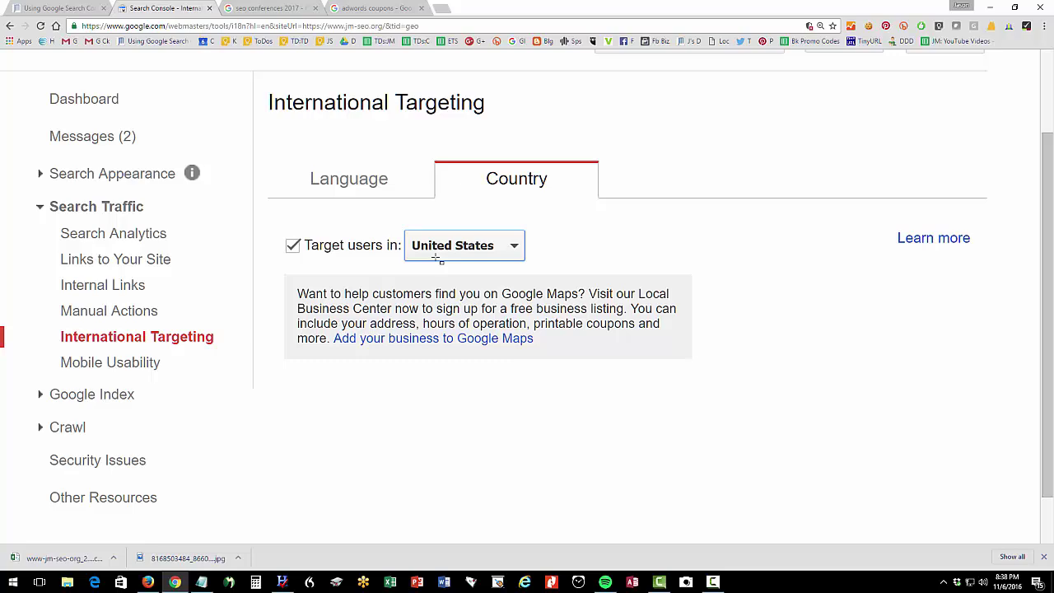
- Highlight the article's Mobile Usability heading, then return to the Search Console report
{"action": "left_click", "coordinate": [66, 9]}
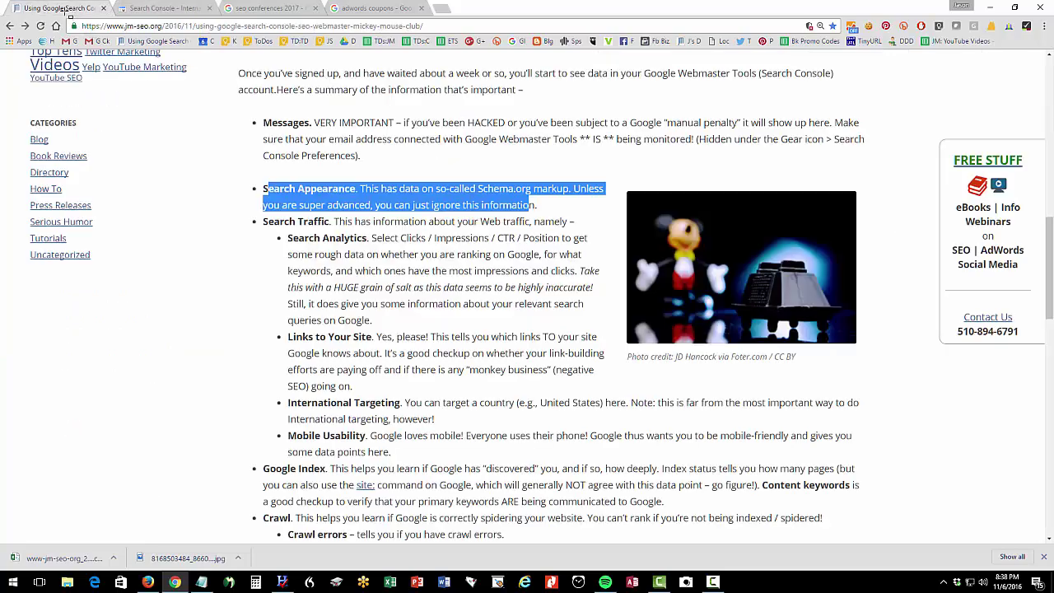
{"action": "scroll", "coordinate": [367, 346], "scroll_direction": "down", "scroll_amount": 1}
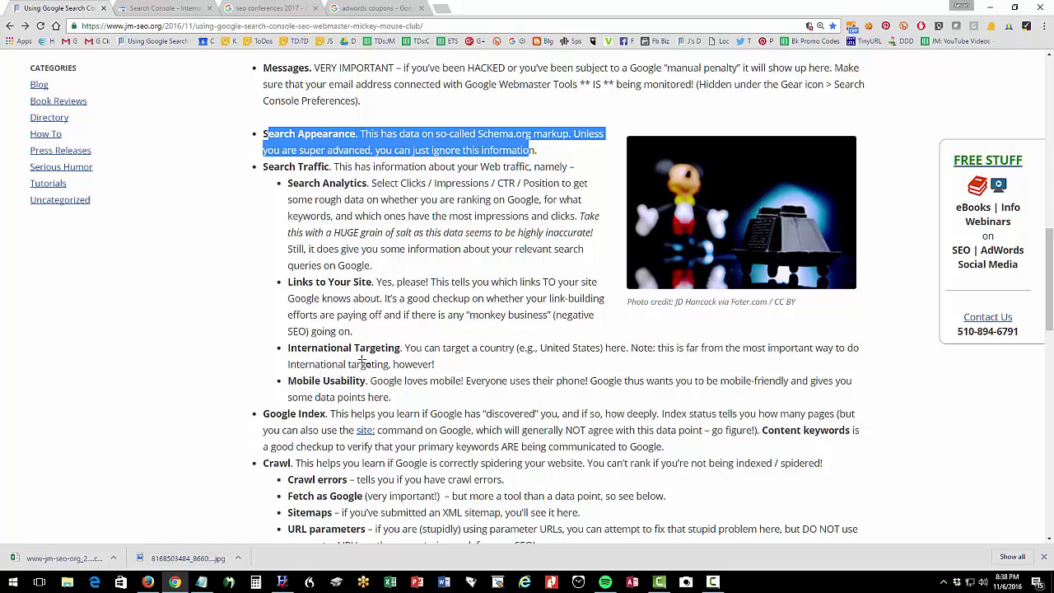
{"action": "left_click_drag", "start_coordinate": [288, 381], "coordinate": [344, 383]}
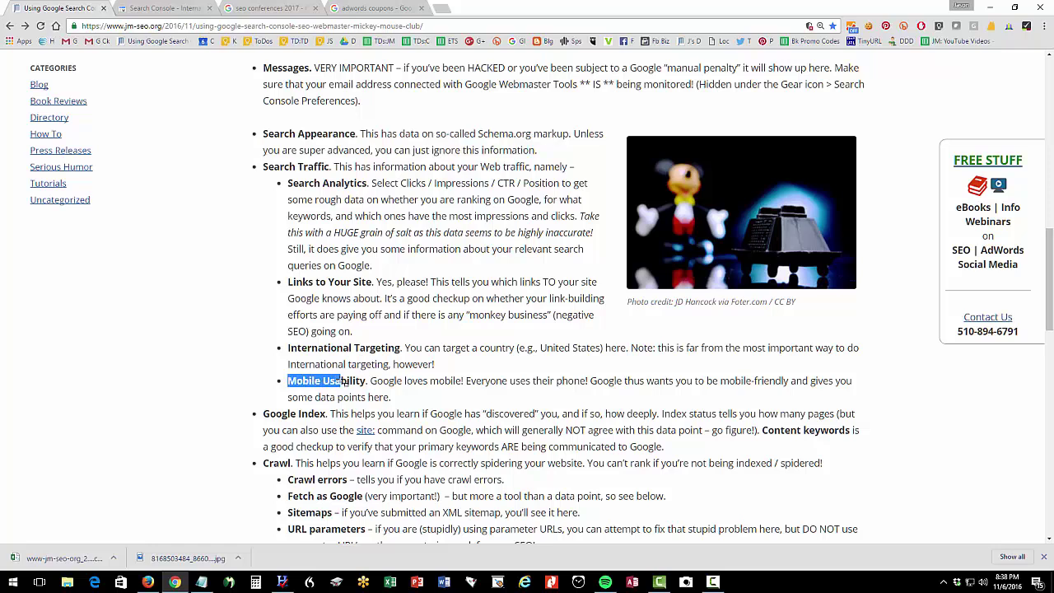
{"action": "left_click", "coordinate": [165, 9]}
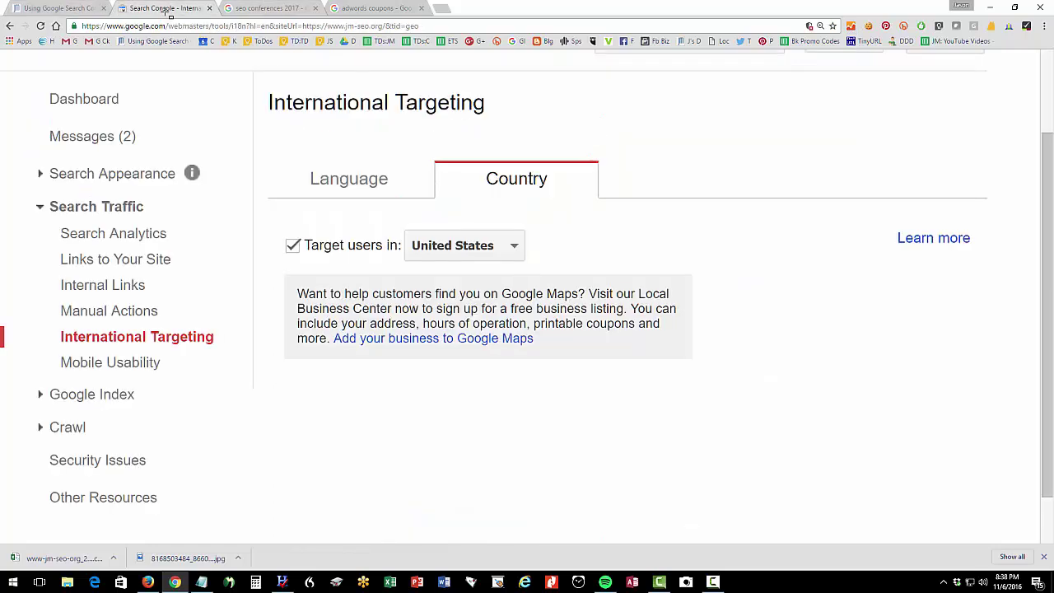
- Open the Mobile Usability report and scan its chart and table of 74 pages with issues
{"action": "left_click", "coordinate": [144, 364]}
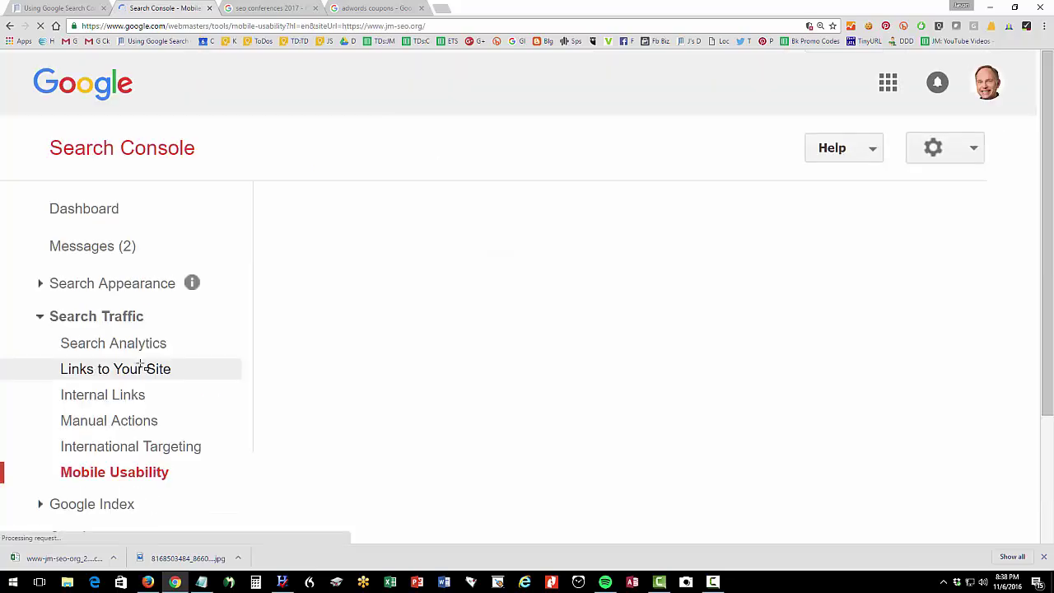
{"action": "scroll", "coordinate": [498, 335], "scroll_direction": "down", "scroll_amount": 5}
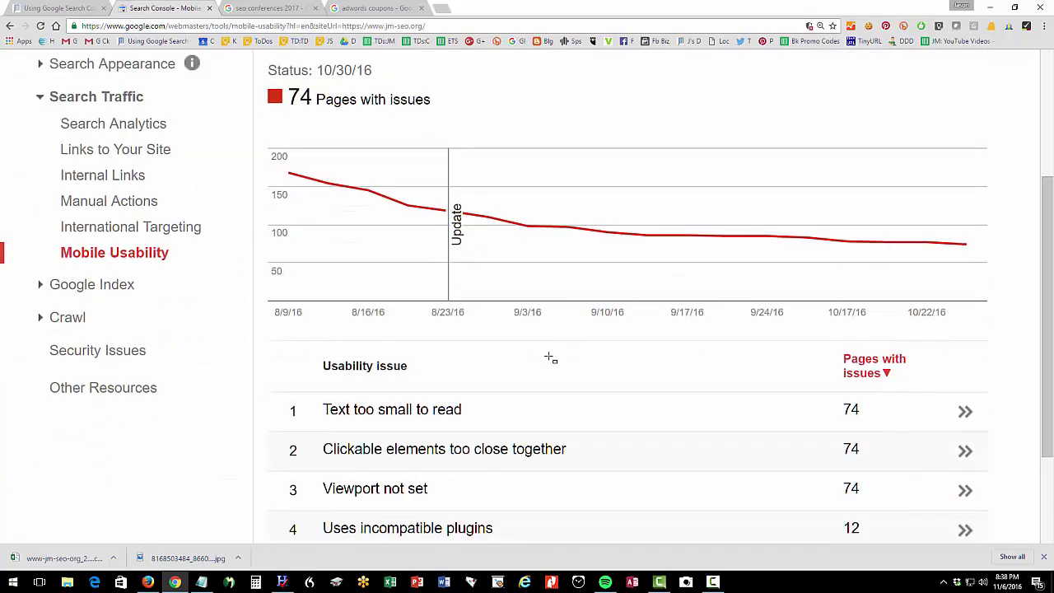
{"action": "scroll", "coordinate": [403, 285], "scroll_direction": "up", "scroll_amount": 1}
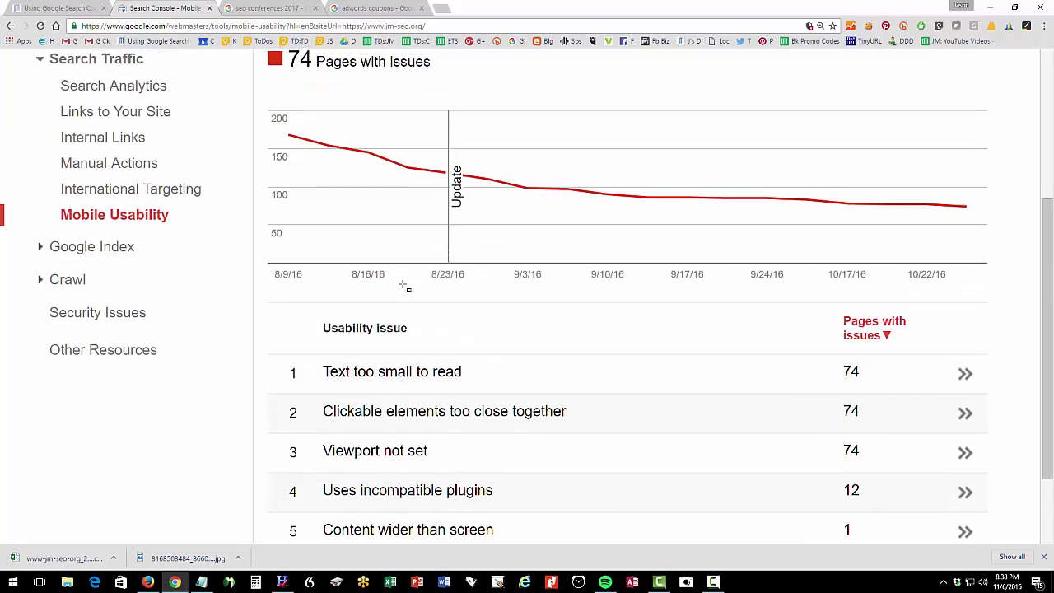
- Highlight the Search Analytics item in the blog article, then go back to Search Console
{"action": "left_click", "coordinate": [27, 8]}
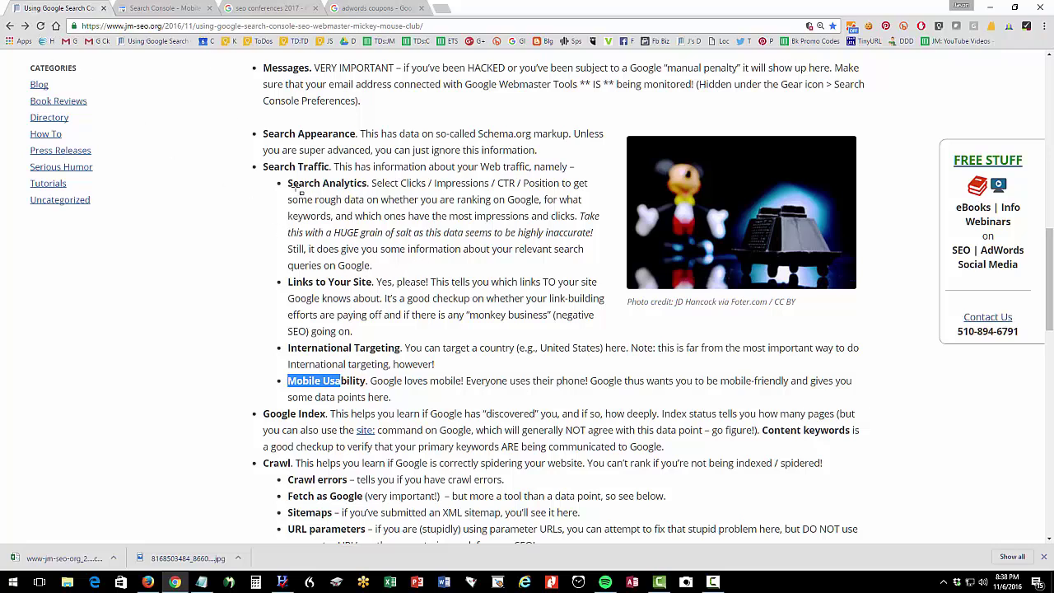
{"action": "left_click_drag", "start_coordinate": [287, 182], "coordinate": [379, 185]}
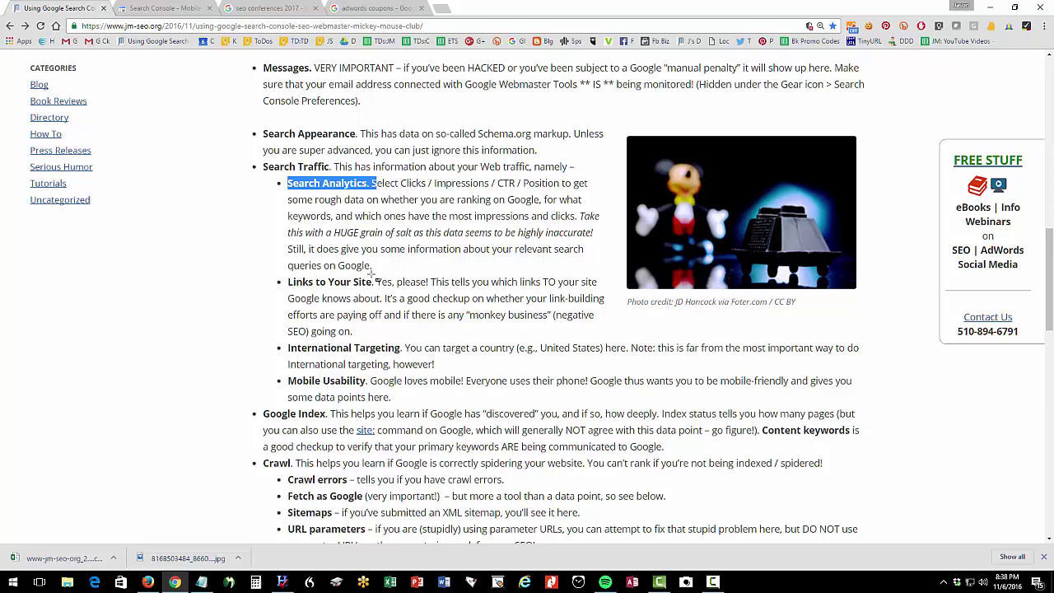
{"action": "scroll", "coordinate": [374, 278], "scroll_direction": "down", "scroll_amount": 3}
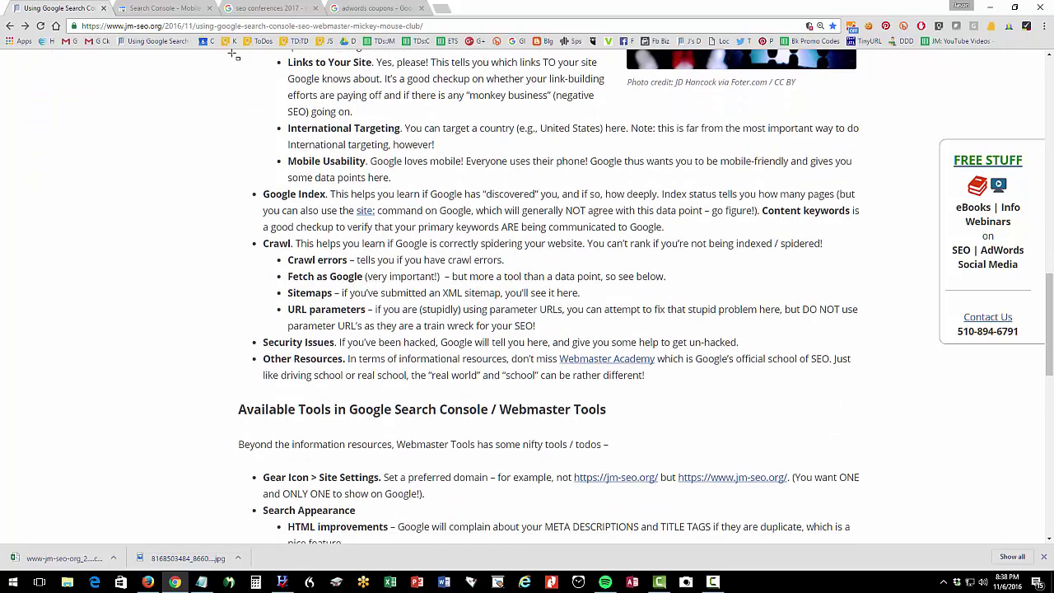
{"action": "left_click", "coordinate": [160, 7]}
- Note Index Status's 878 total indexed pages, then view Content Keywords led by seo, social, media
{"action": "left_click", "coordinate": [72, 248]}
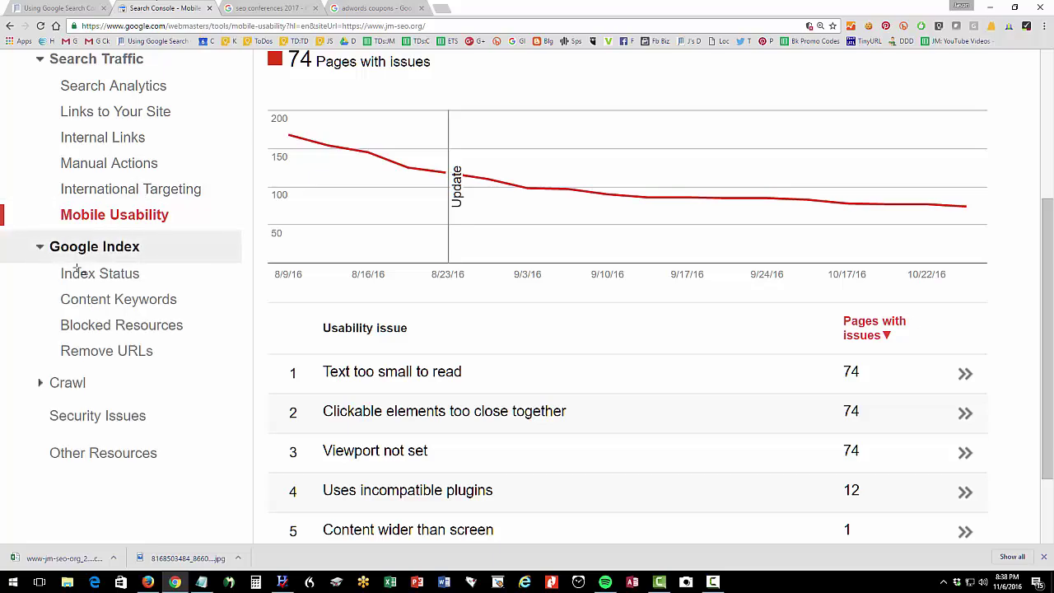
{"action": "left_click", "coordinate": [87, 273]}
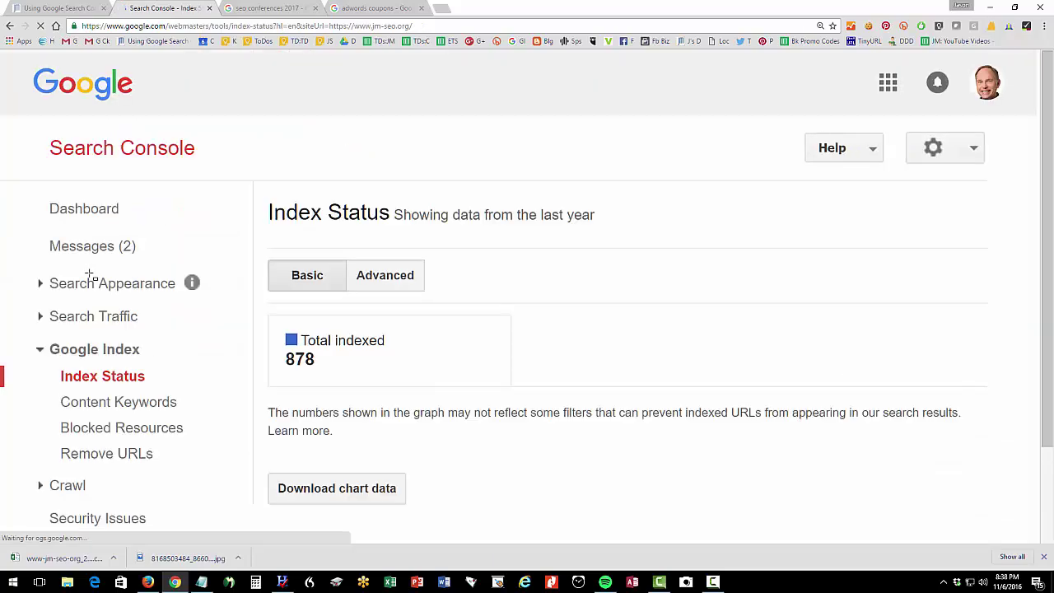
{"action": "scroll", "coordinate": [435, 355], "scroll_direction": "down", "scroll_amount": 2}
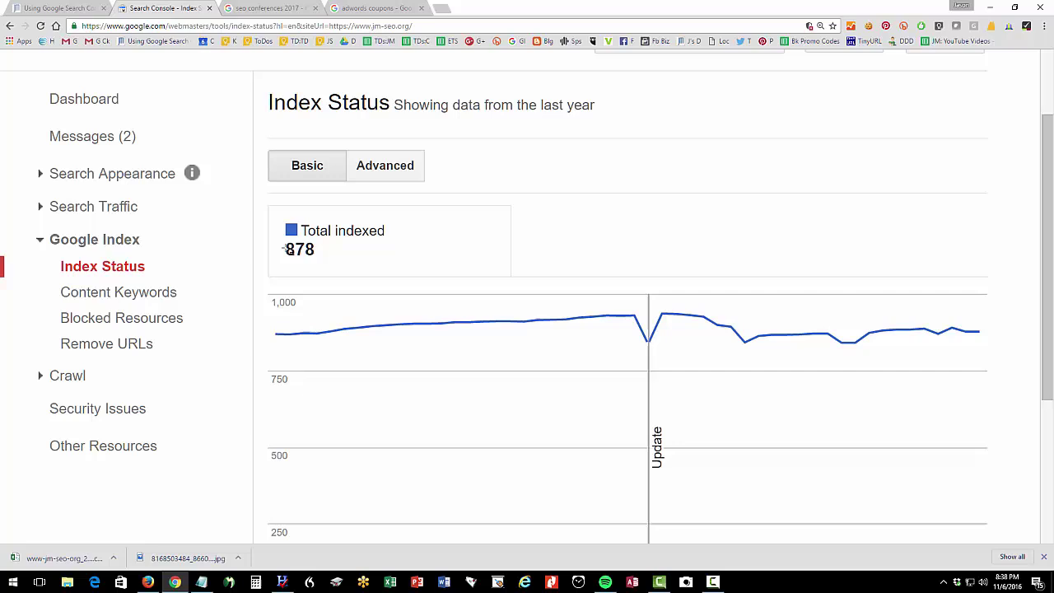
{"action": "left_click_drag", "start_coordinate": [286, 249], "coordinate": [319, 248]}
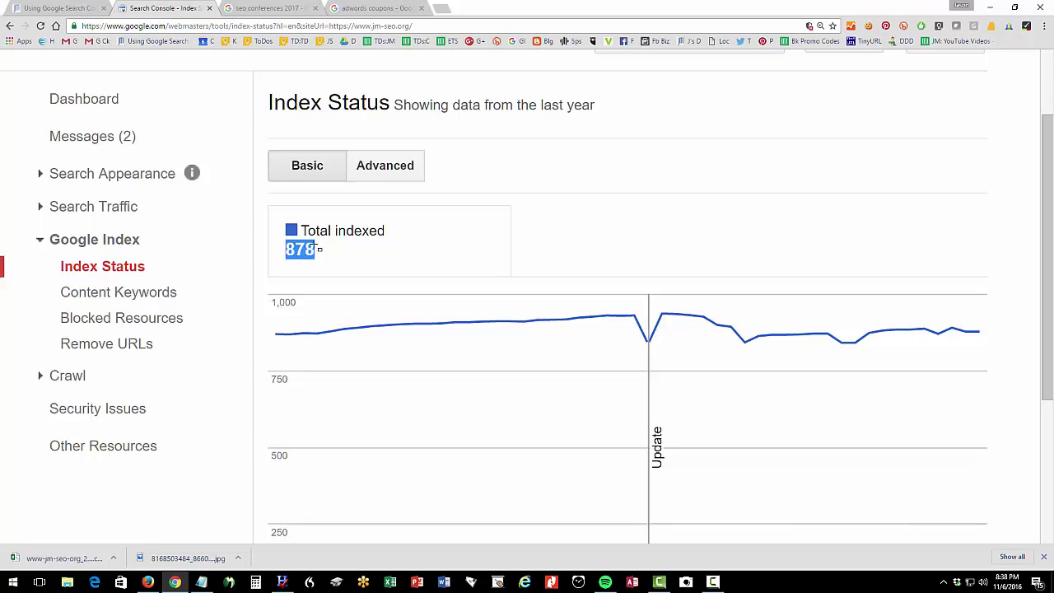
{"action": "left_click", "coordinate": [139, 293]}
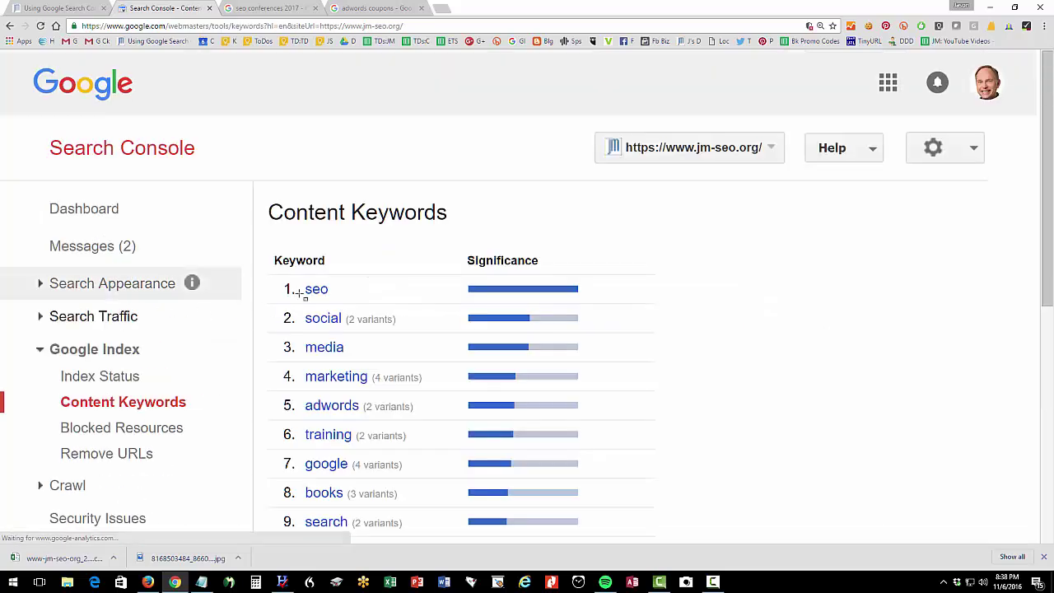
{"action": "scroll", "coordinate": [336, 280], "scroll_direction": "down", "scroll_amount": 2}
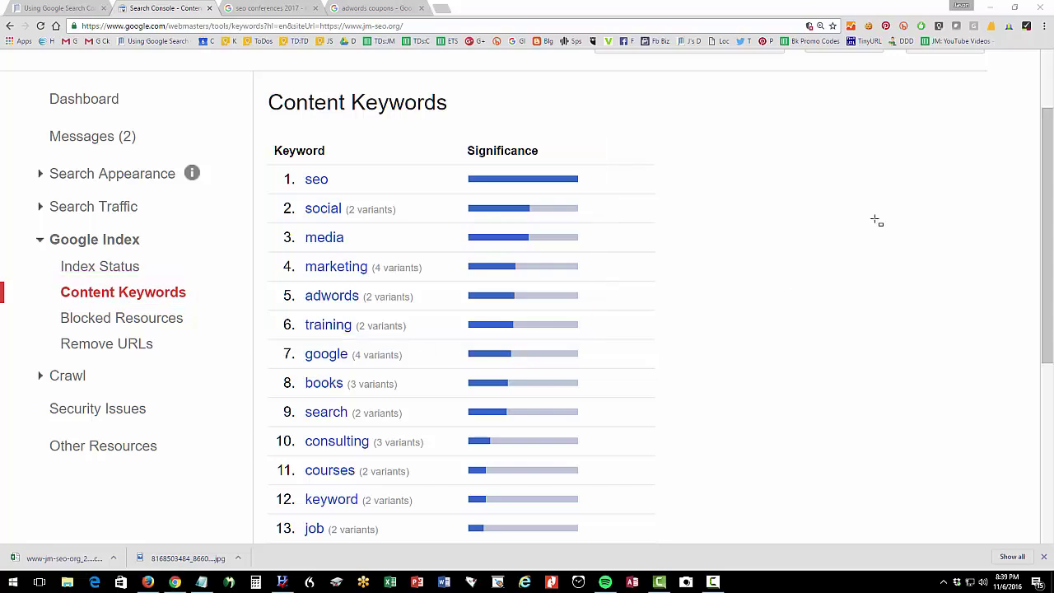
- Compare Index Status's 878 indexed pages with the 874 results of a site:jm-seo.org search
{"action": "left_click", "coordinate": [123, 275]}
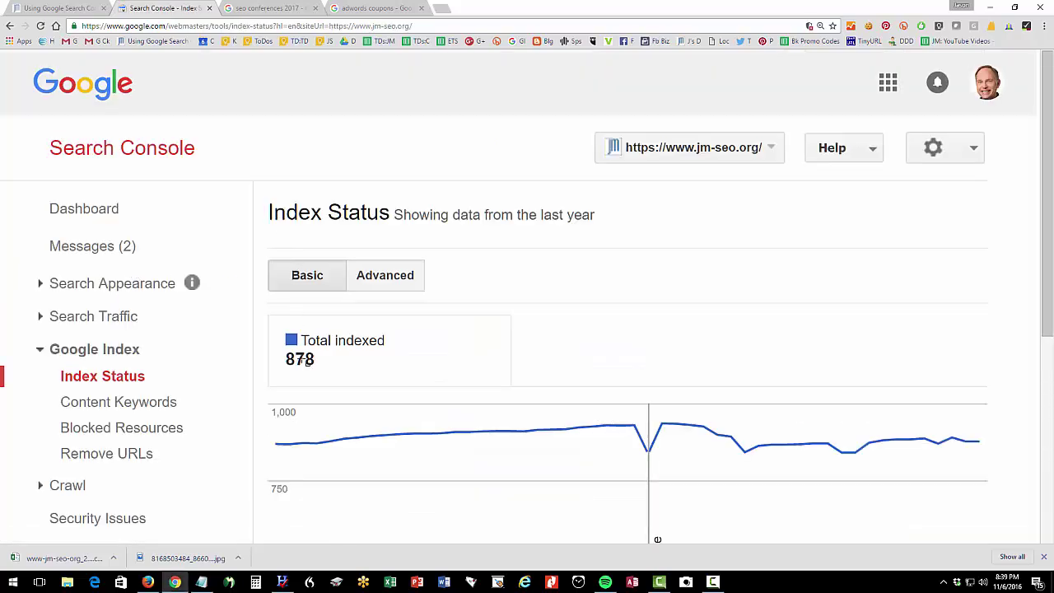
{"action": "double_click", "coordinate": [311, 360]}
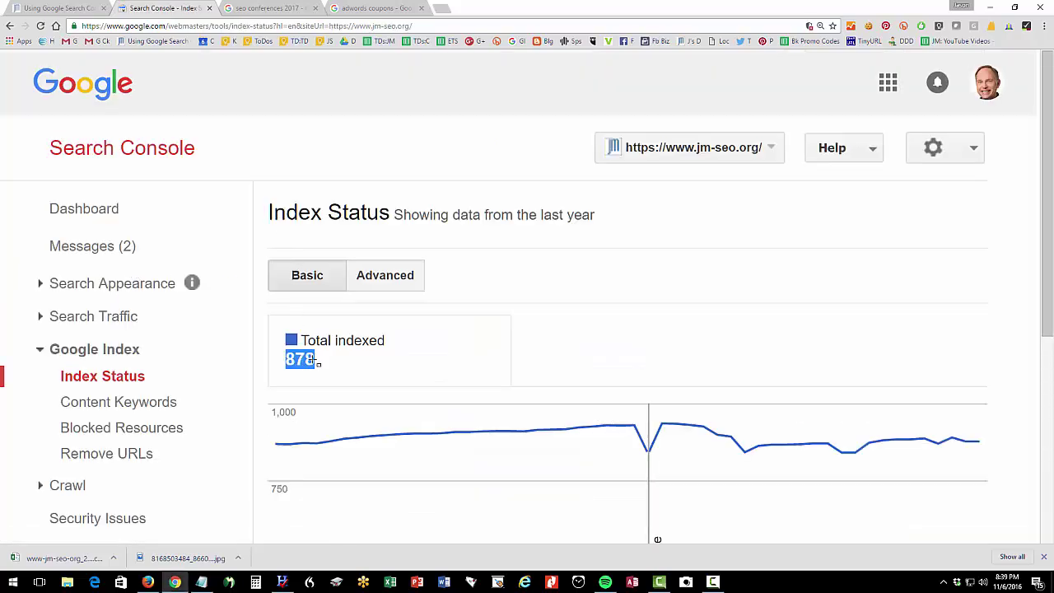
{"action": "left_click", "coordinate": [82, 10]}
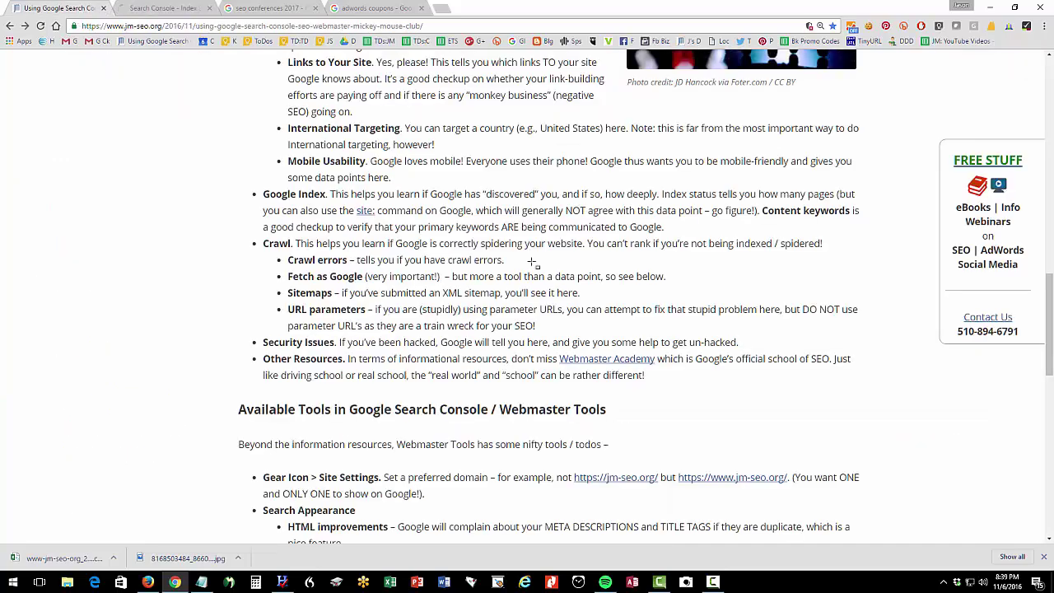
{"action": "right_click", "coordinate": [362, 211]}
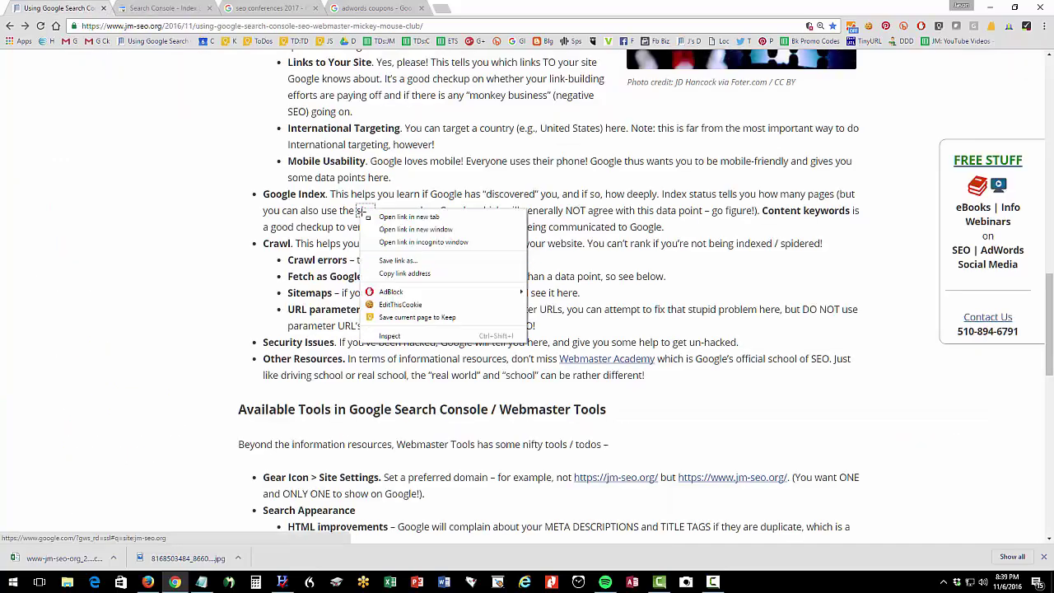
{"action": "left_click", "coordinate": [395, 217]}
{"action": "left_click", "coordinate": [168, 9]}
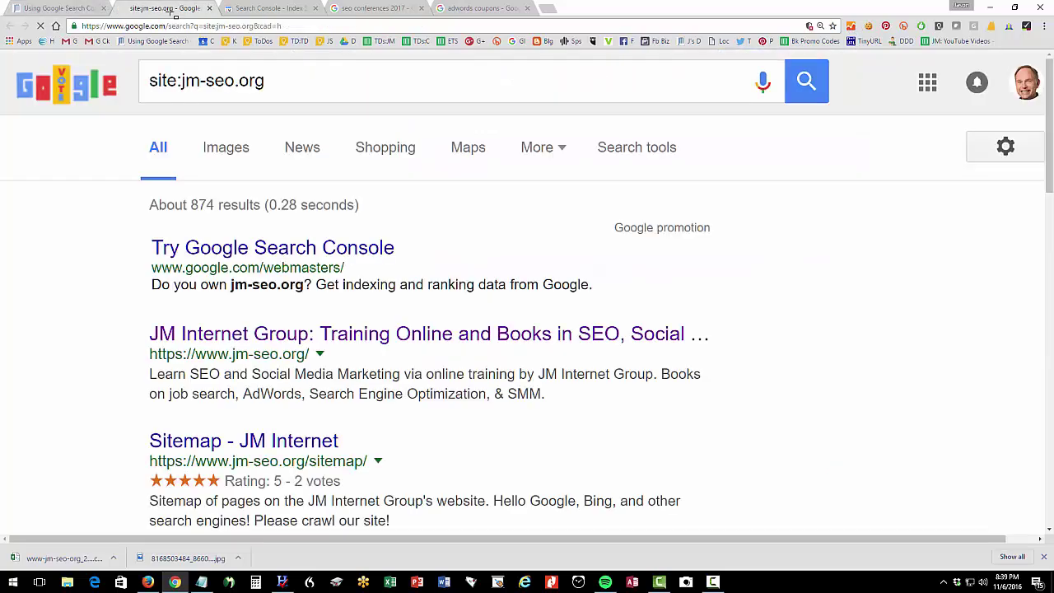
{"action": "left_click_drag", "start_coordinate": [191, 205], "coordinate": [222, 207]}
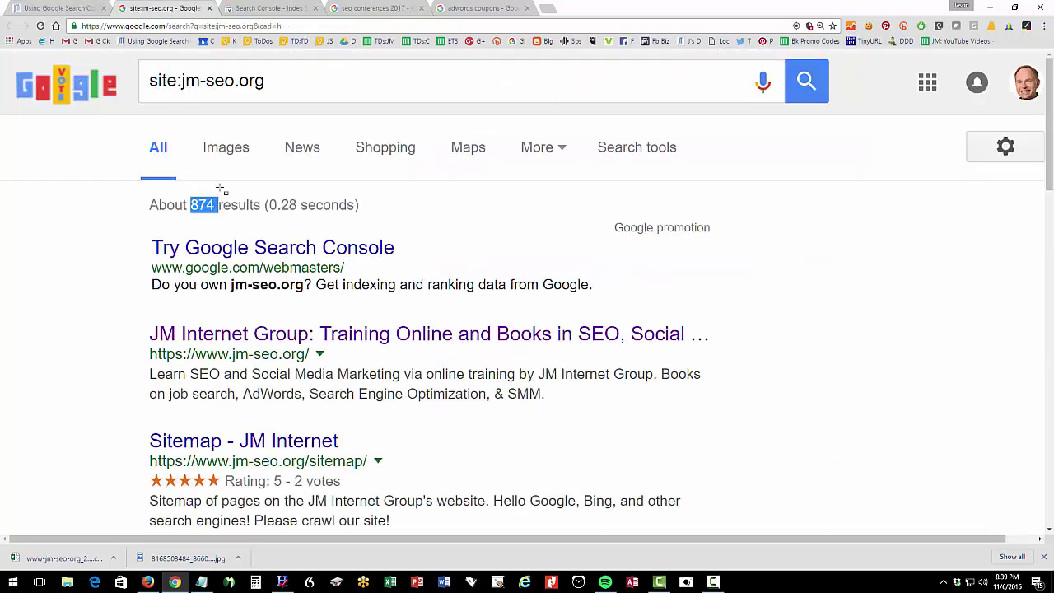
{"action": "left_click", "coordinate": [264, 8]}
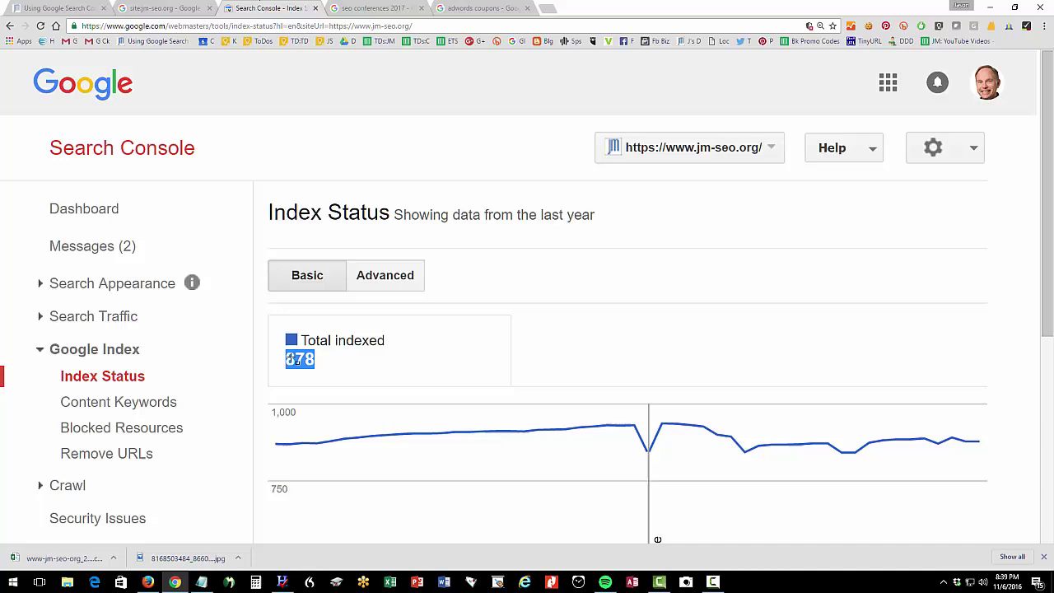
{"action": "left_click", "coordinate": [172, 8]}
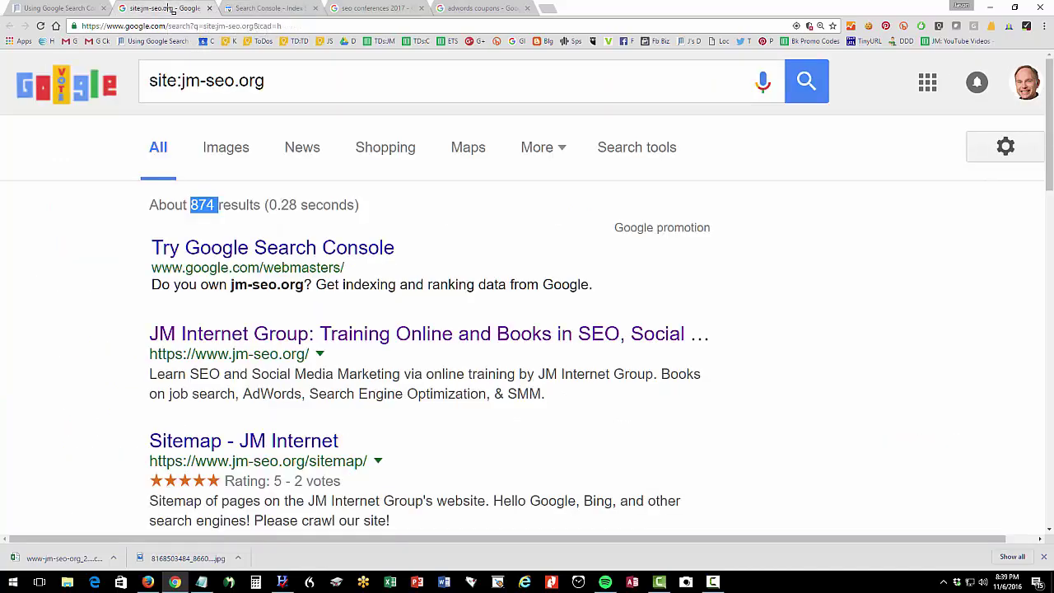
{"action": "left_click", "coordinate": [209, 9]}
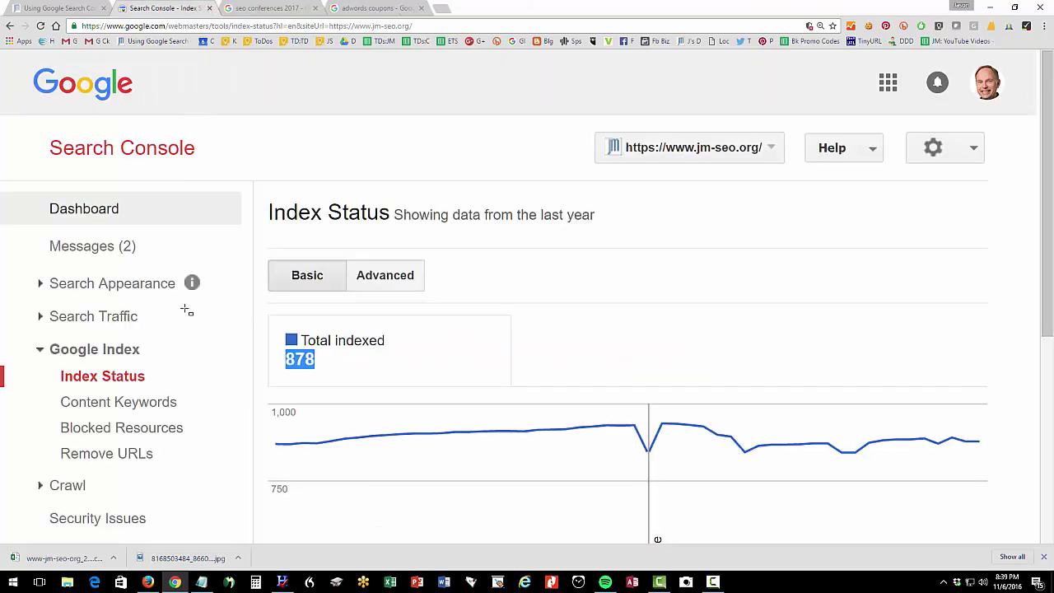
- Expand the Crawl group of reports in the Search Console sidebar
{"action": "scroll", "coordinate": [185, 339], "scroll_direction": "down", "scroll_amount": 1}
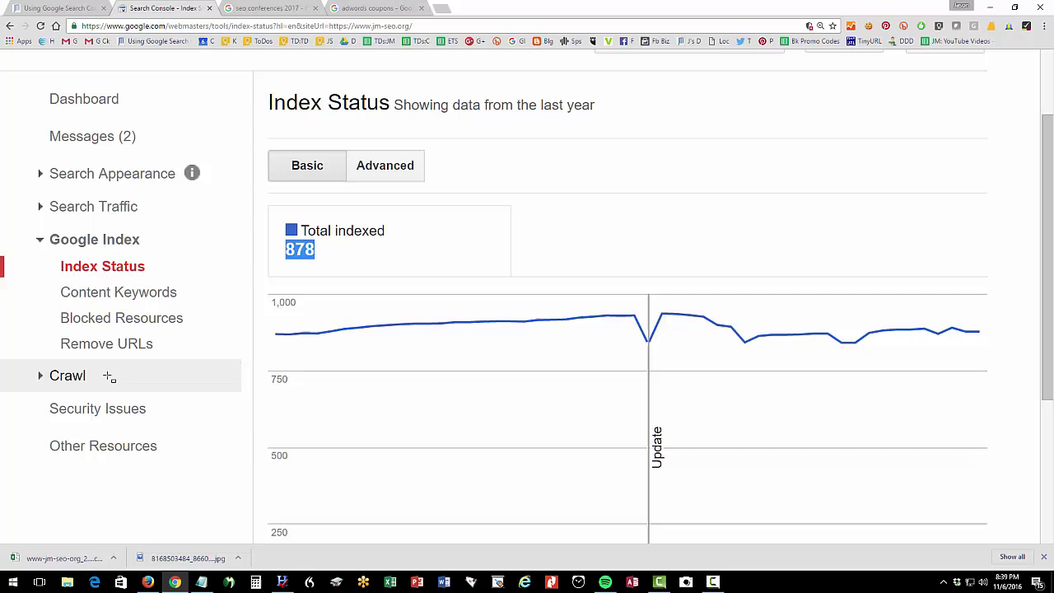
{"action": "left_click", "coordinate": [83, 376]}
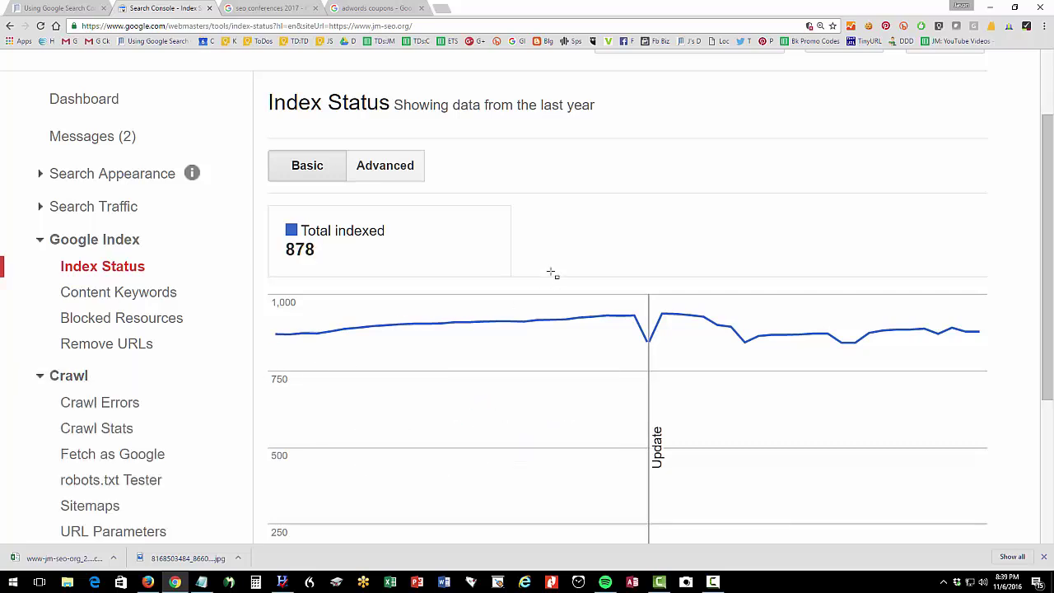
{"action": "scroll", "coordinate": [552, 273], "scroll_direction": "down", "scroll_amount": 1}
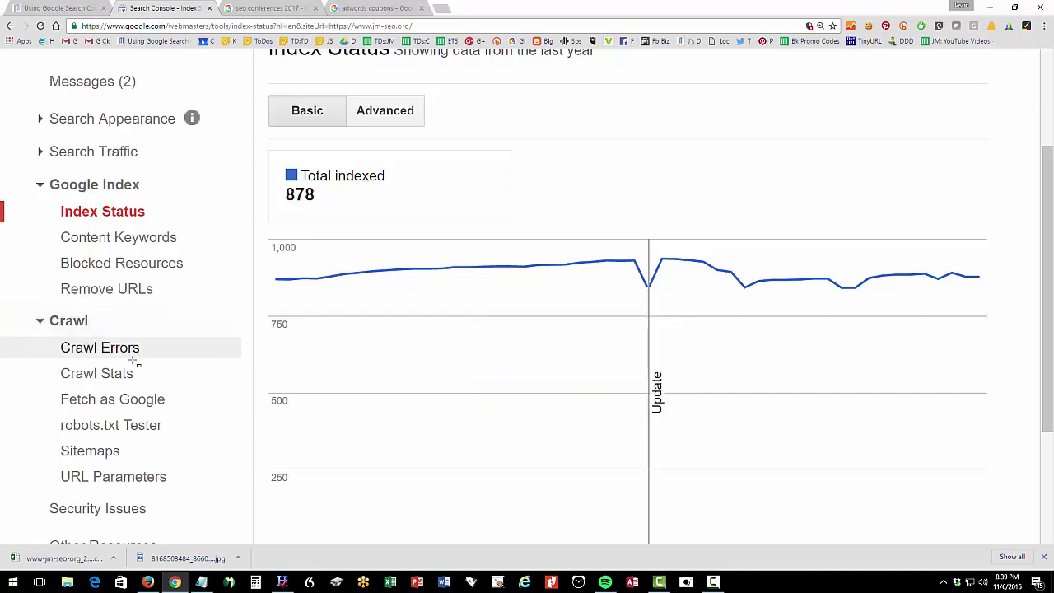
{"action": "scroll", "coordinate": [121, 363], "scroll_direction": "down", "scroll_amount": 2}
- Review the Crawl Errors and Crawl Stats reports for jm-seo.org
{"action": "left_click", "coordinate": [93, 235]}
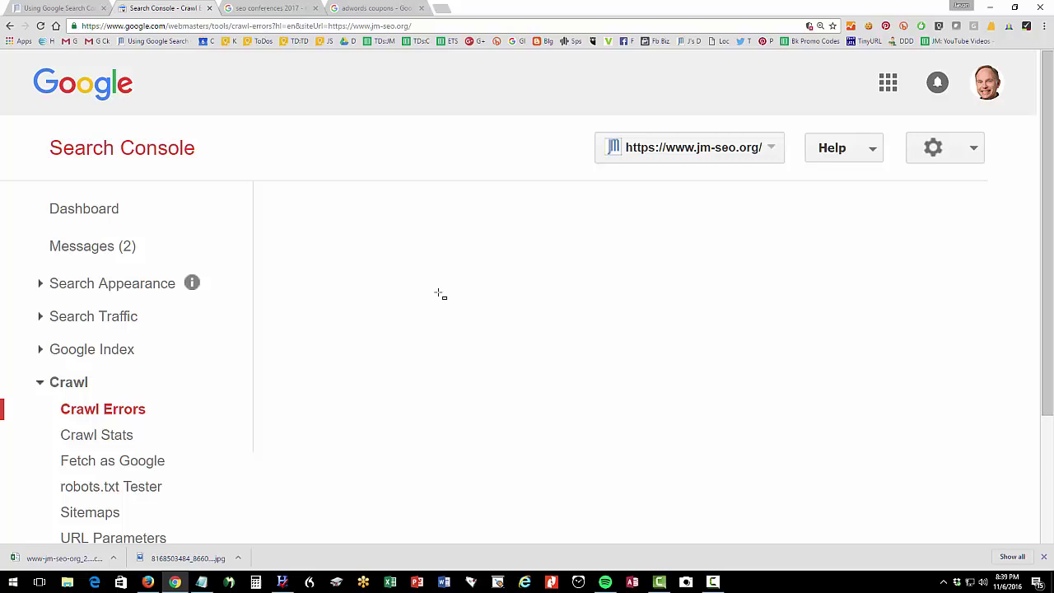
{"action": "scroll", "coordinate": [536, 381], "scroll_direction": "down", "scroll_amount": 4}
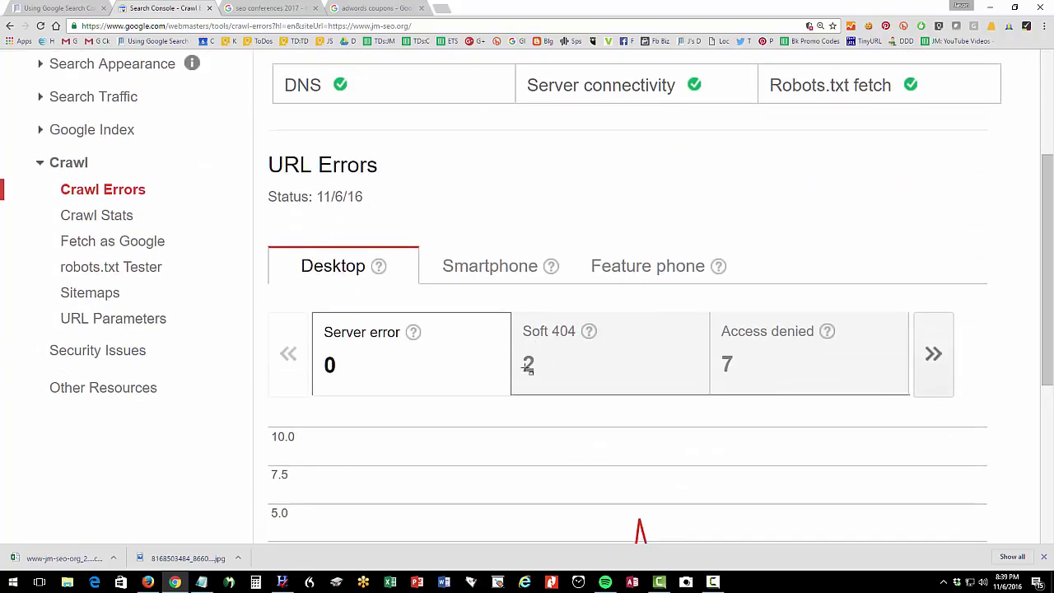
{"action": "left_click", "coordinate": [100, 218]}
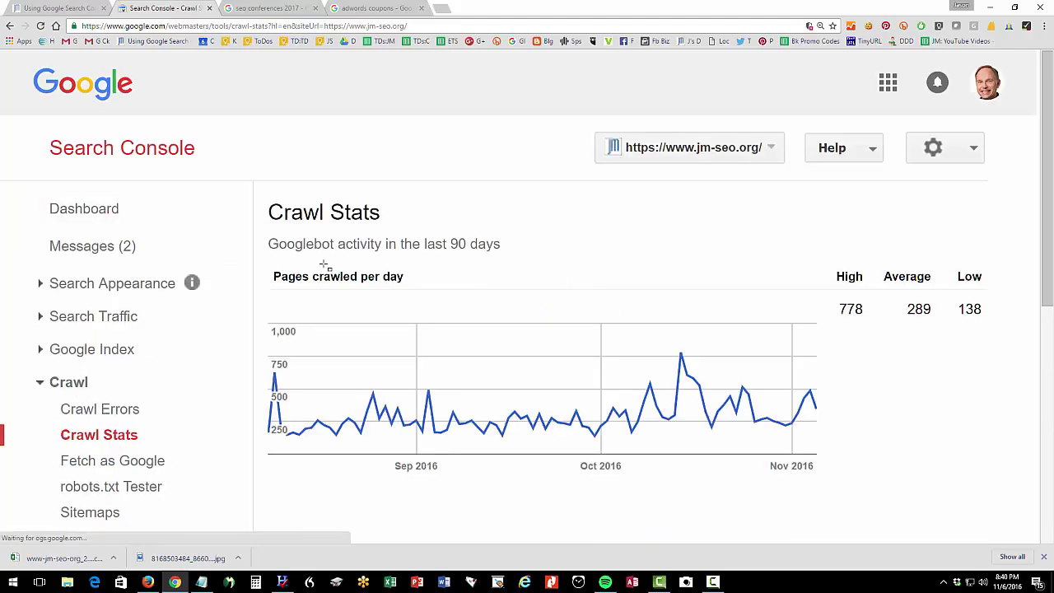
{"action": "scroll", "coordinate": [326, 268], "scroll_direction": "down", "scroll_amount": 4}
{"action": "scroll", "coordinate": [326, 266], "scroll_direction": "down", "scroll_amount": 5}
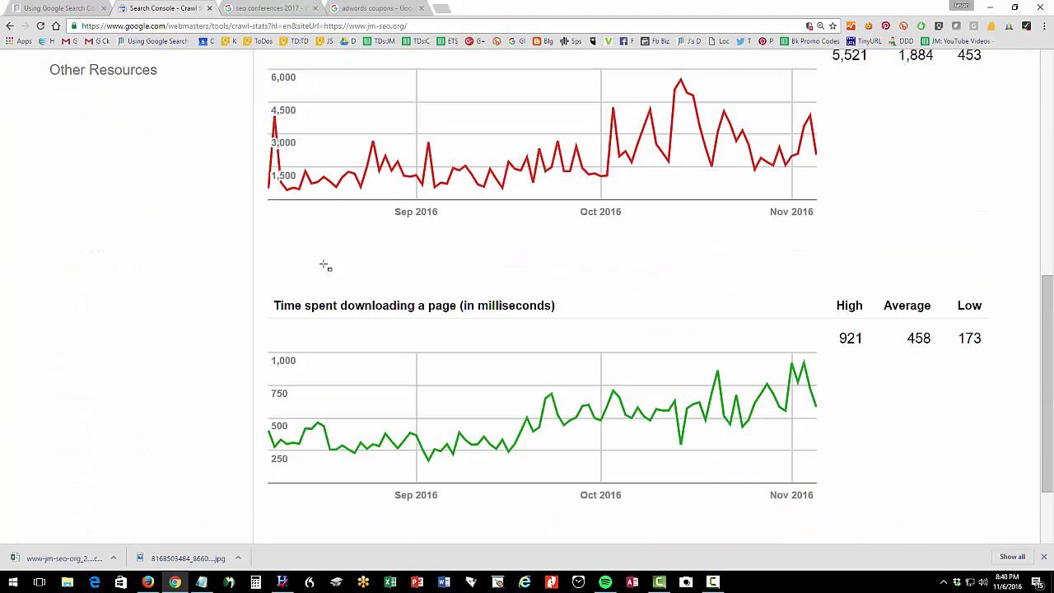
{"action": "scroll", "coordinate": [325, 265], "scroll_direction": "up", "scroll_amount": 5}
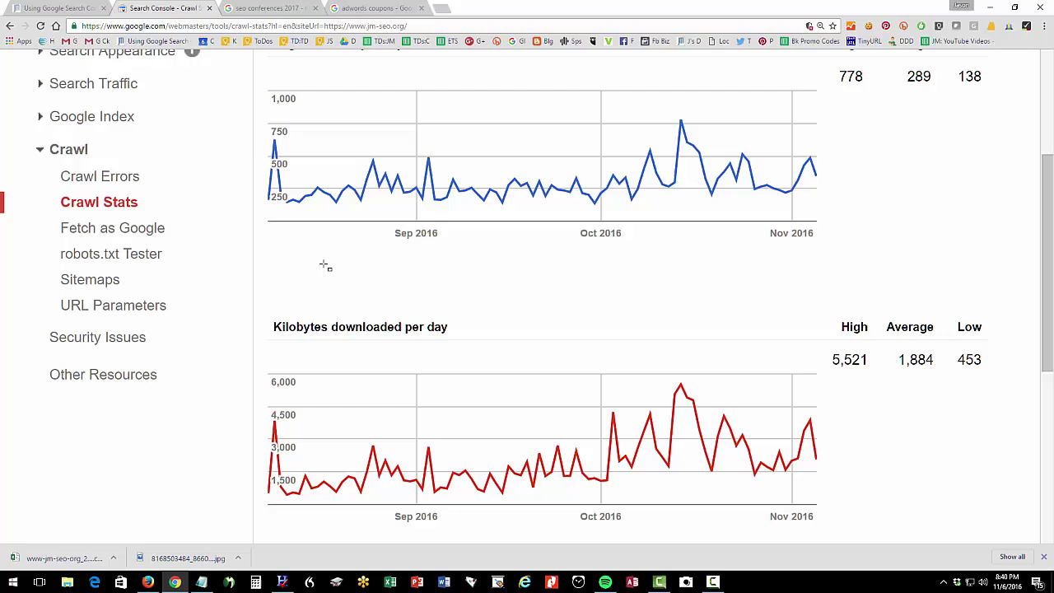
{"action": "scroll", "coordinate": [326, 265], "scroll_direction": "up", "scroll_amount": 1}
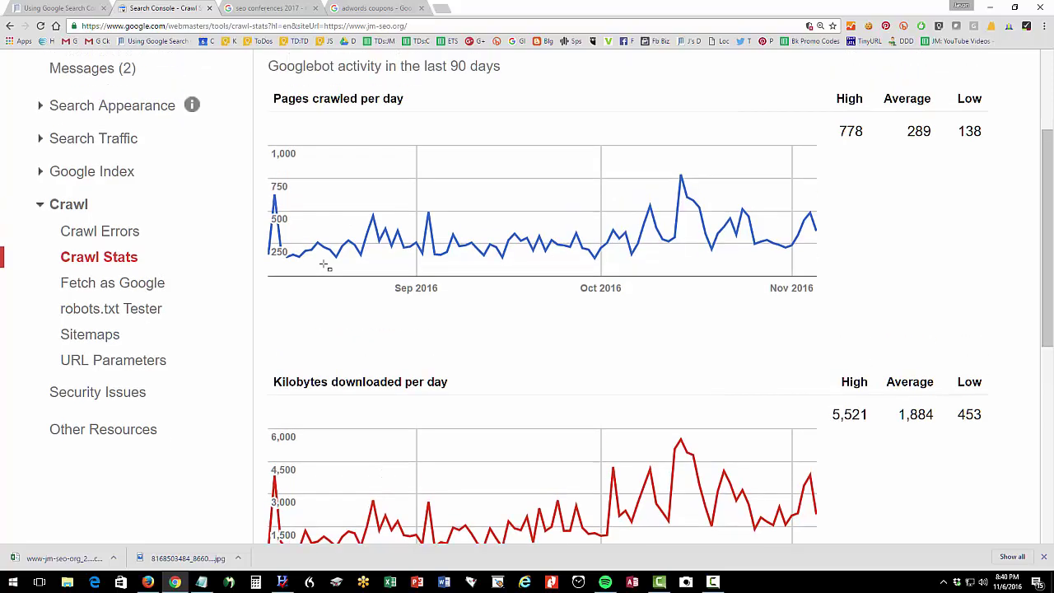
- Check Fetch as Google and Security Issues (none reported), then return to the blog article
{"action": "left_click", "coordinate": [106, 285]}
{"action": "scroll", "coordinate": [113, 366], "scroll_direction": "down", "scroll_amount": 3}
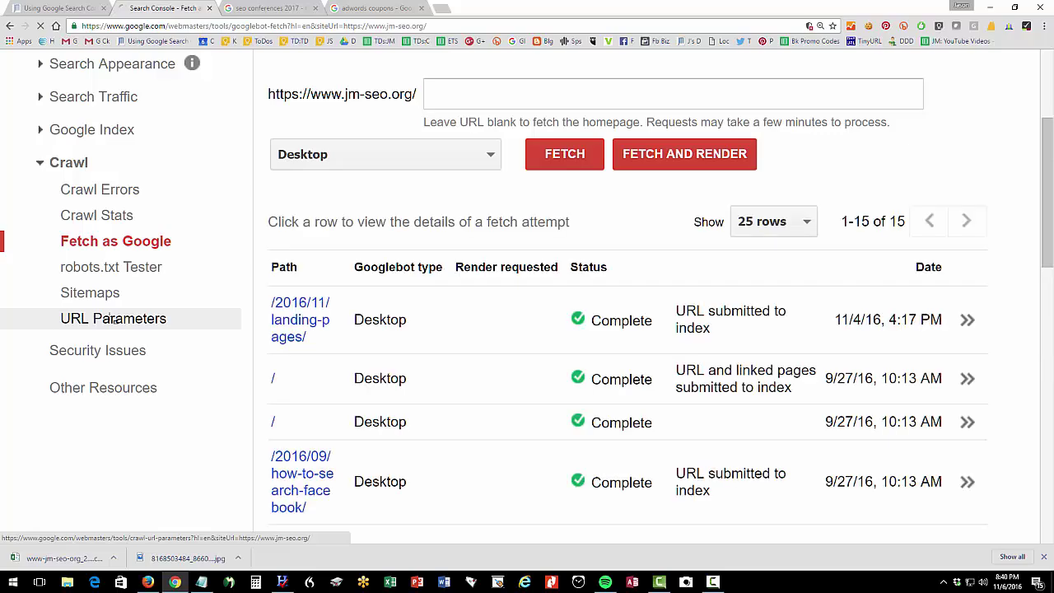
{"action": "left_click", "coordinate": [105, 347]}
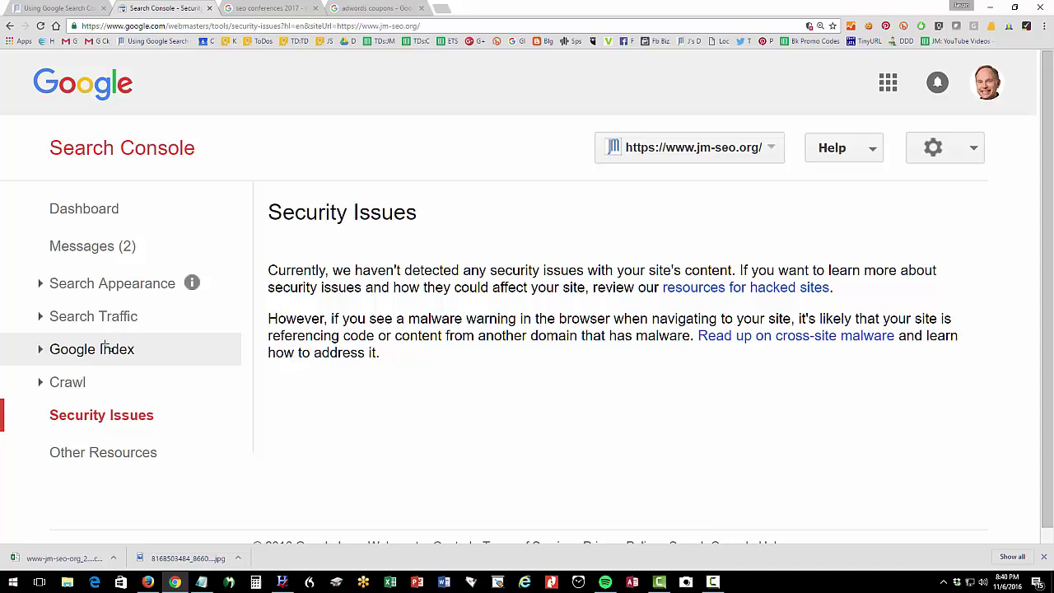
{"action": "left_click", "coordinate": [29, 9]}
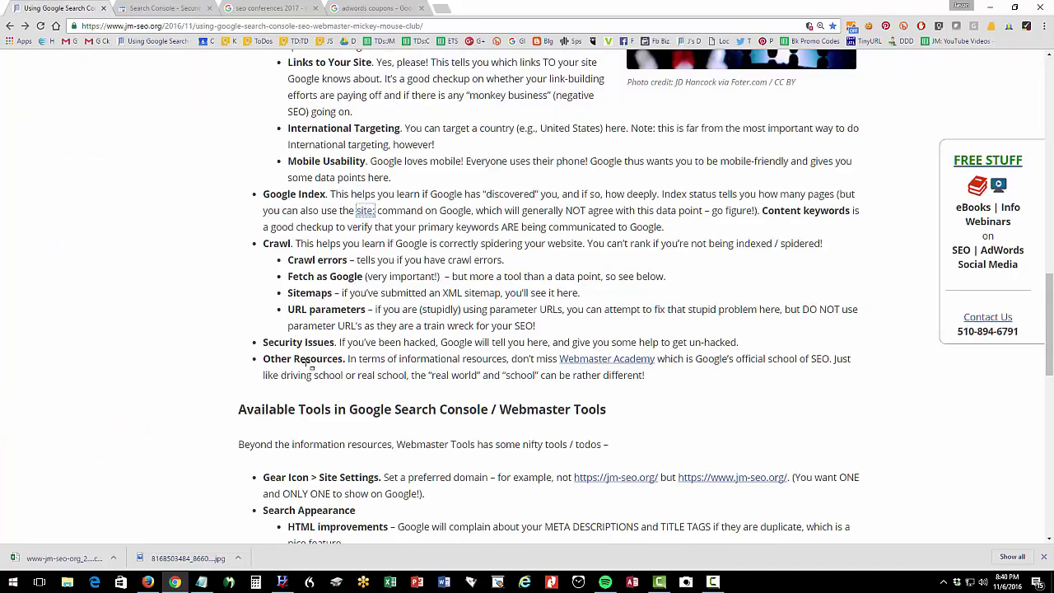
{"action": "left_click_drag", "start_coordinate": [305, 362], "coordinate": [368, 368]}
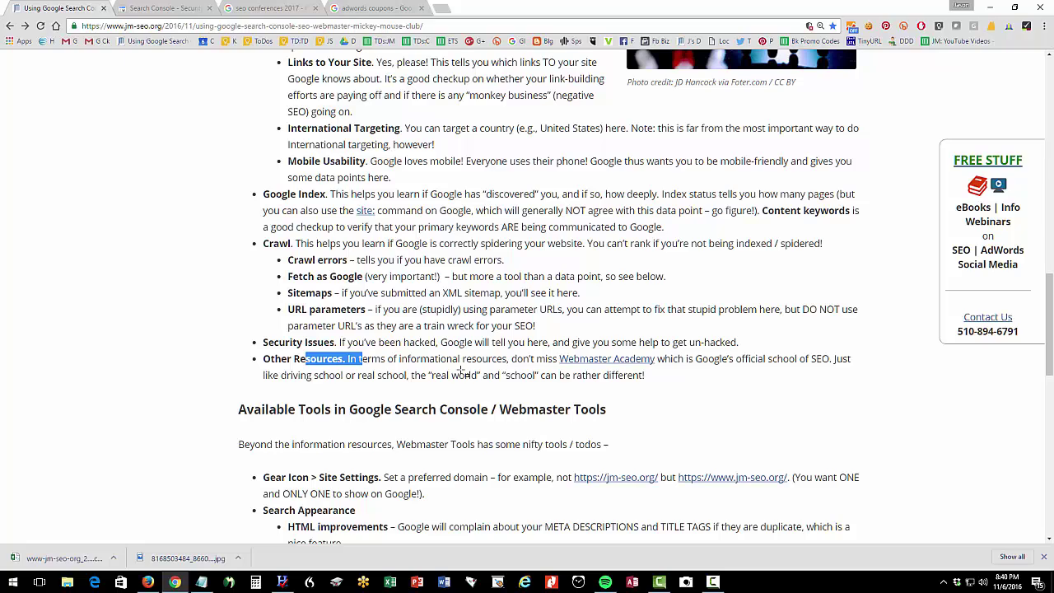
{"action": "left_click", "coordinate": [589, 360]}
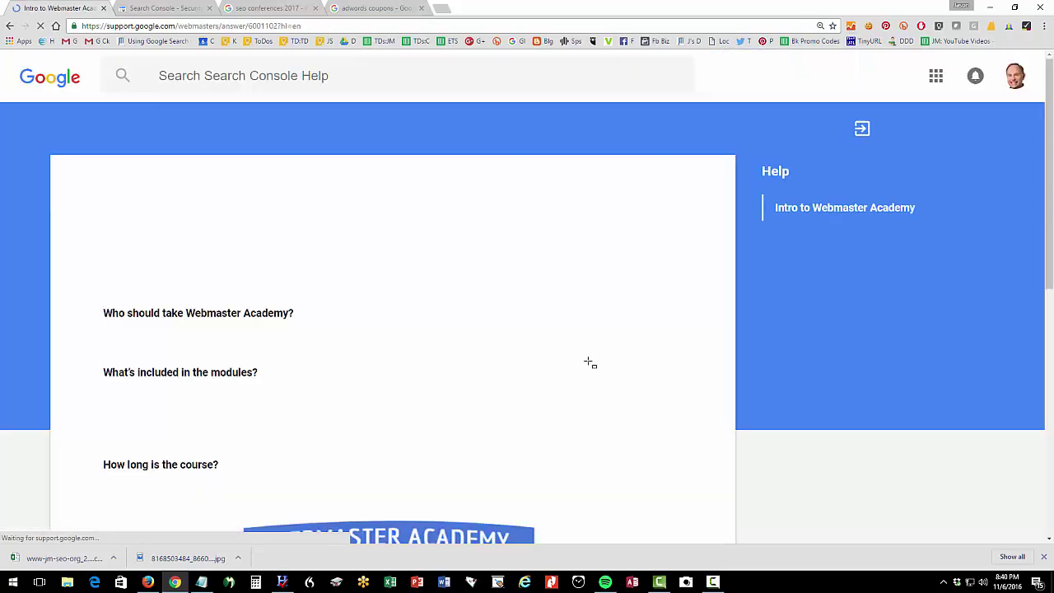
{"action": "scroll", "coordinate": [596, 363], "scroll_direction": "down", "scroll_amount": 2}
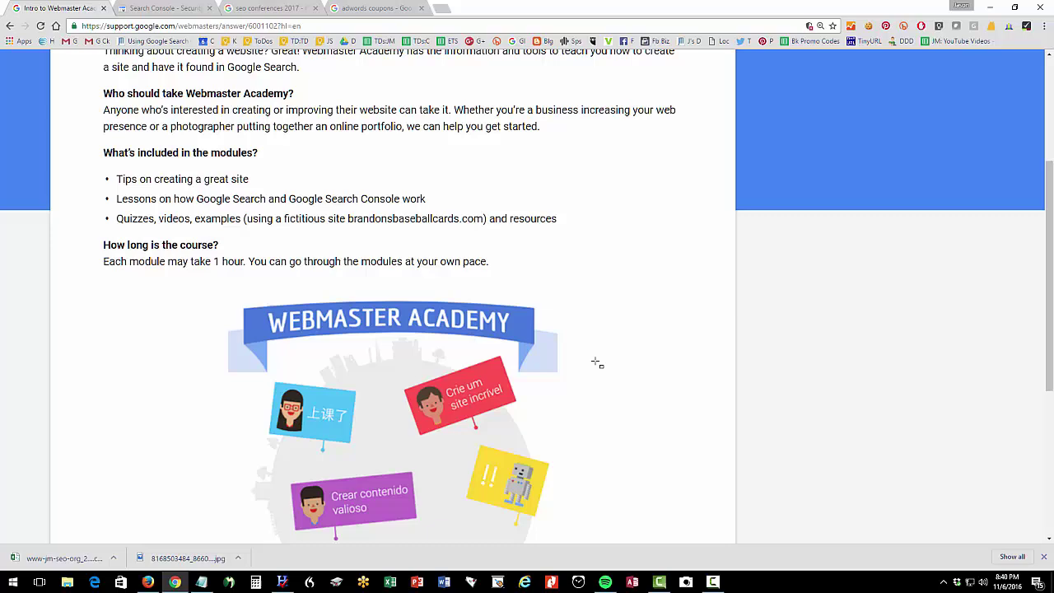
{"action": "scroll", "coordinate": [597, 363], "scroll_direction": "down", "scroll_amount": 3}
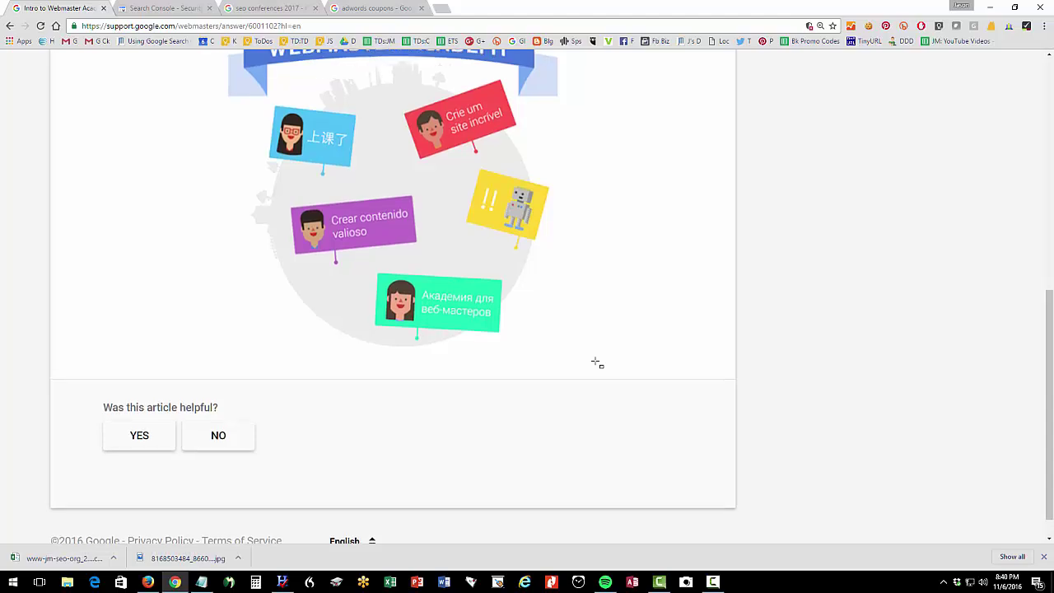
{"action": "scroll", "coordinate": [596, 363], "scroll_direction": "up", "scroll_amount": 5}
{"action": "left_click", "coordinate": [9, 27]}
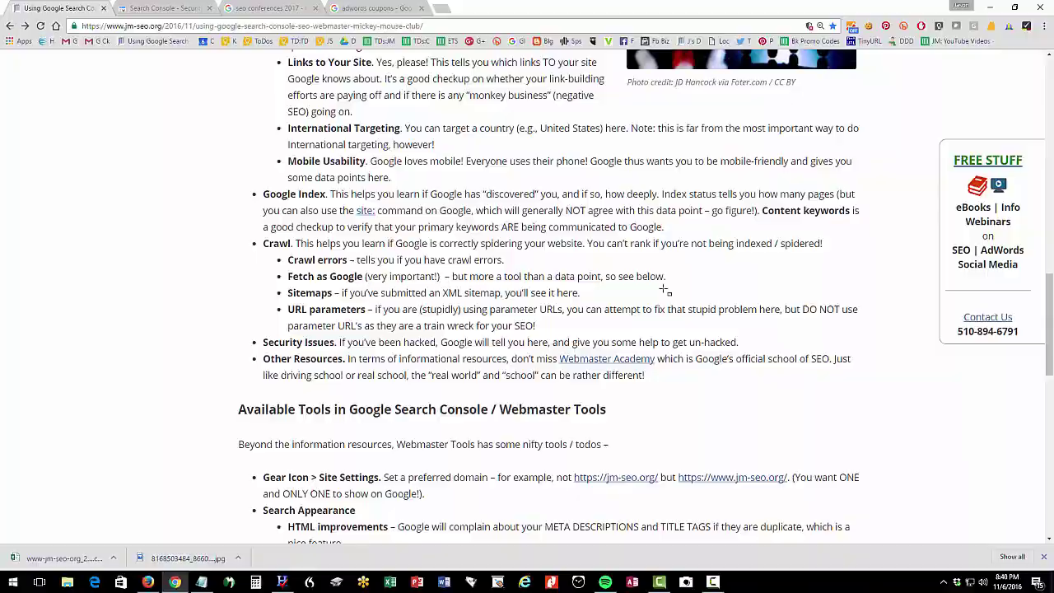
- Highlight the article's Available Tools tip 'Gear Icon > Site Settings' and the Search Appearance text
{"action": "scroll", "coordinate": [648, 372], "scroll_direction": "down", "scroll_amount": 3}
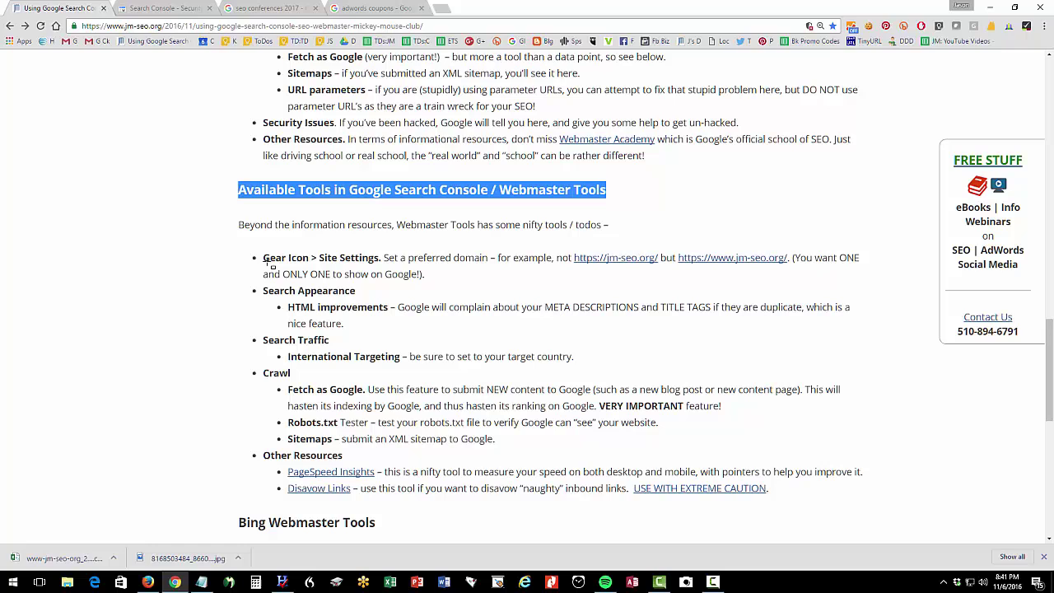
{"action": "left_click_drag", "start_coordinate": [261, 258], "coordinate": [381, 260]}
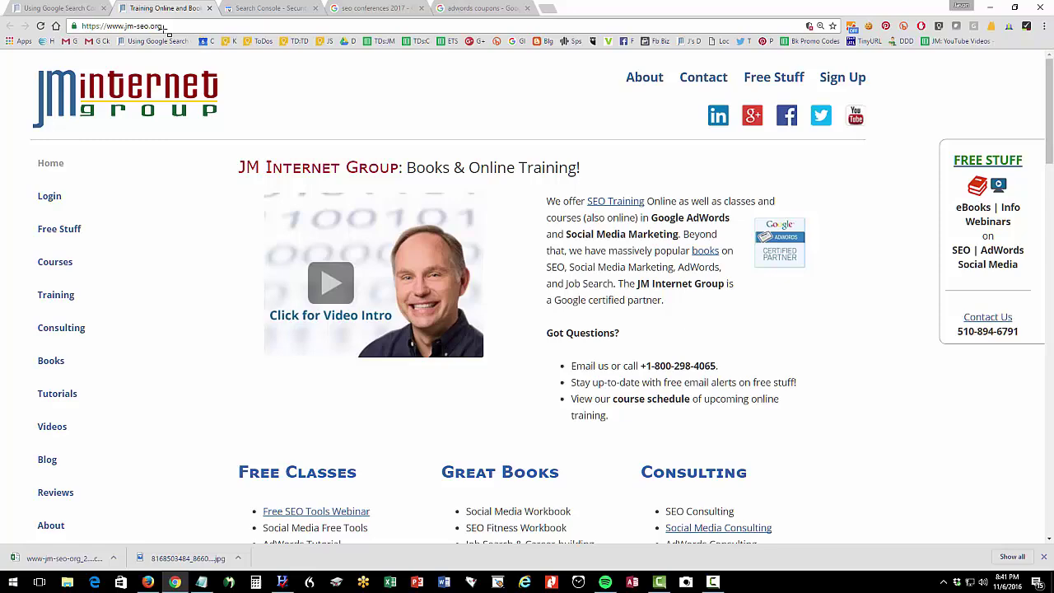
{"action": "left_click", "coordinate": [65, 7]}
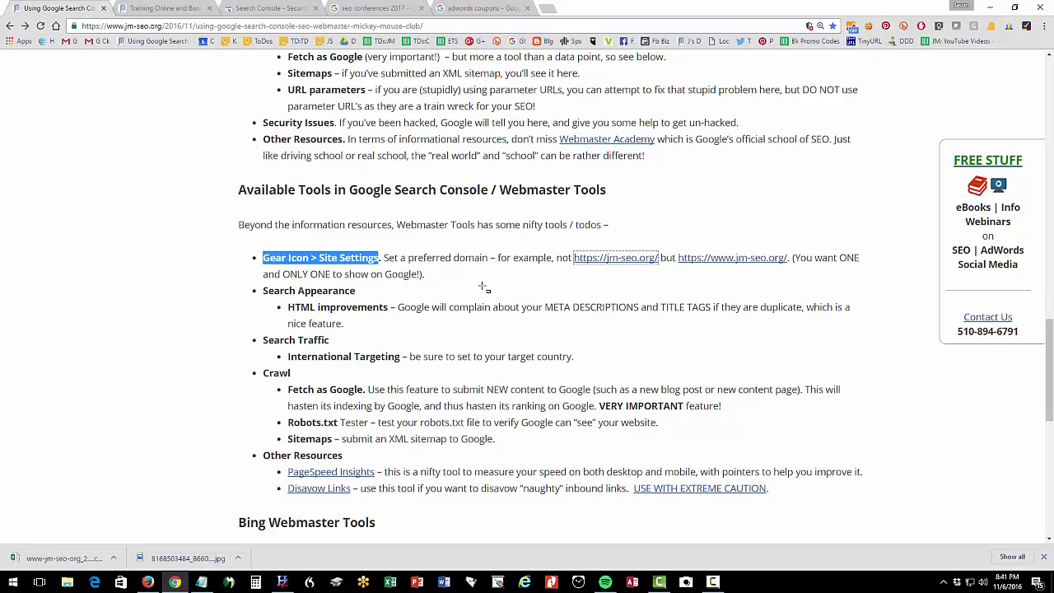
{"action": "left_click_drag", "start_coordinate": [342, 274], "coordinate": [433, 283]}
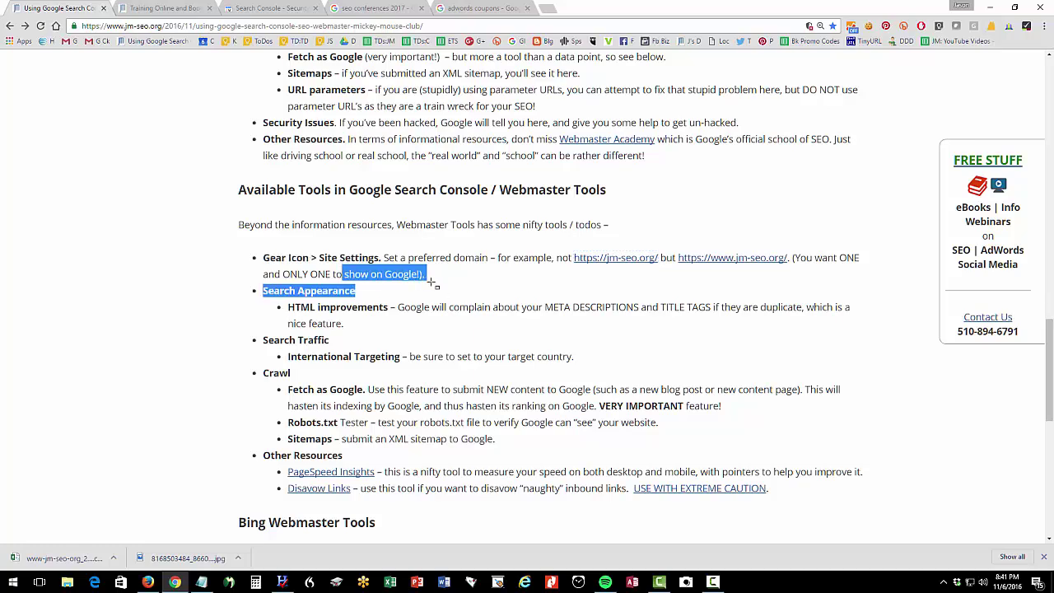
{"action": "key", "text": "ctrl+3"}
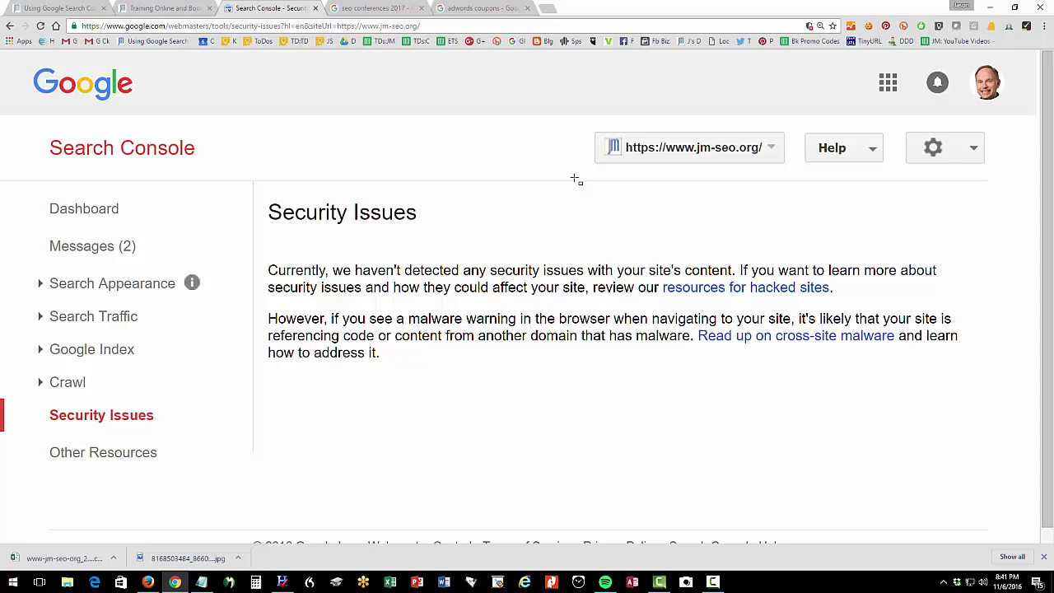
{"action": "left_click", "coordinate": [972, 149]}
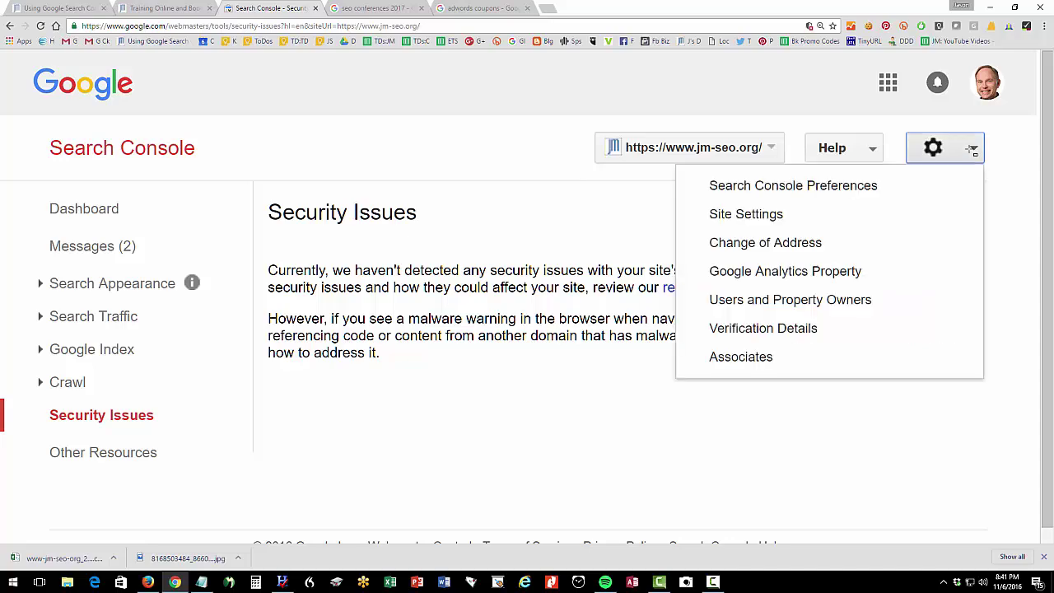
{"action": "left_click", "coordinate": [738, 211]}
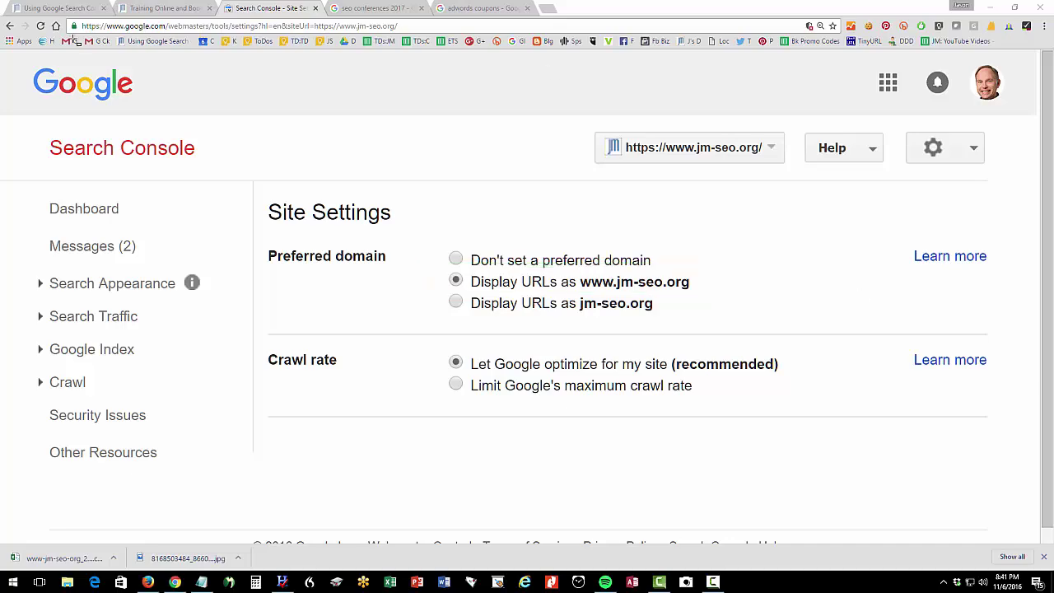
{"action": "left_click", "coordinate": [56, 10]}
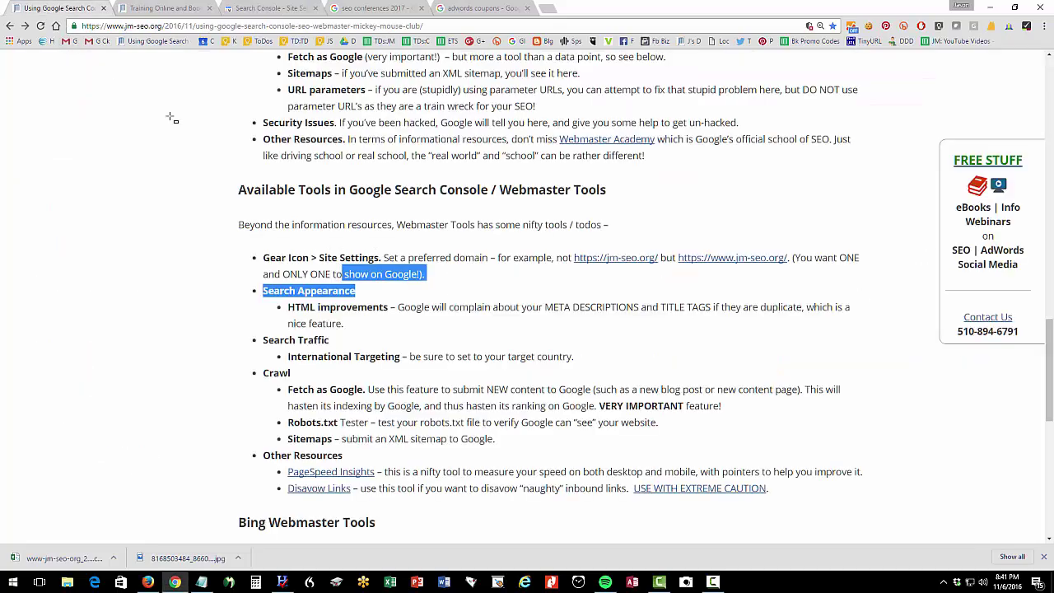
{"action": "left_click", "coordinate": [340, 307]}
- Mark 'HTML improvements' in the article and open Search Console's HTML Improvements report
{"action": "left_click_drag", "start_coordinate": [289, 308], "coordinate": [389, 308]}
{"action": "left_click", "coordinate": [239, 8]}
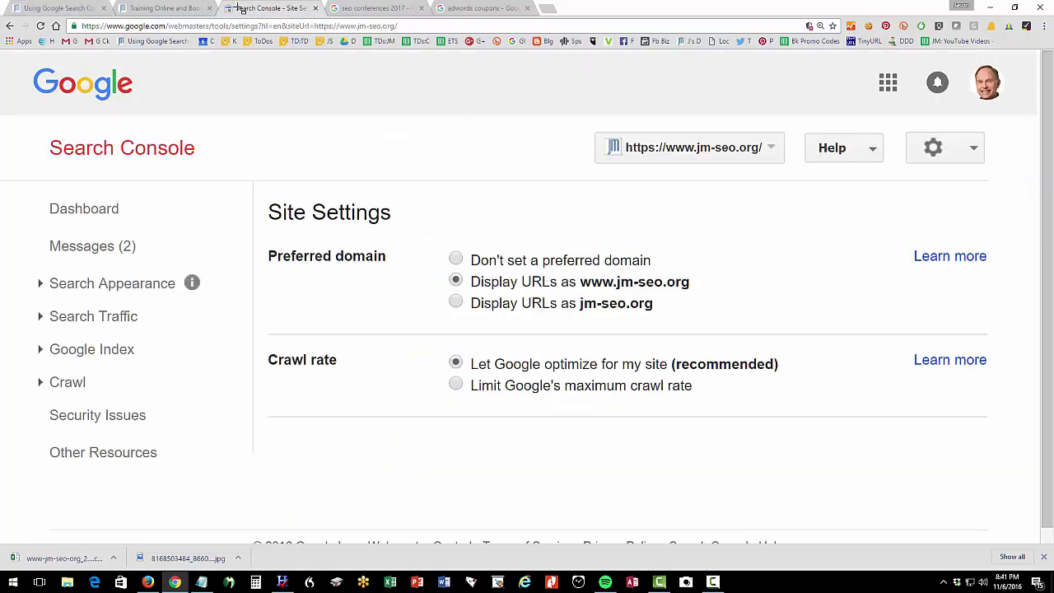
{"action": "left_click", "coordinate": [210, 7]}
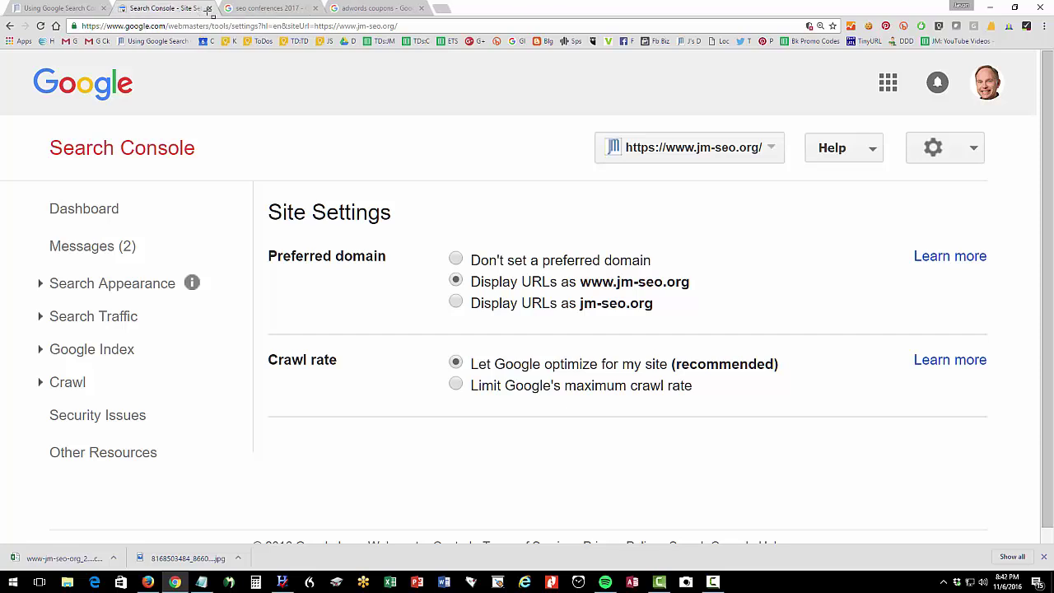
{"action": "left_click", "coordinate": [42, 285]}
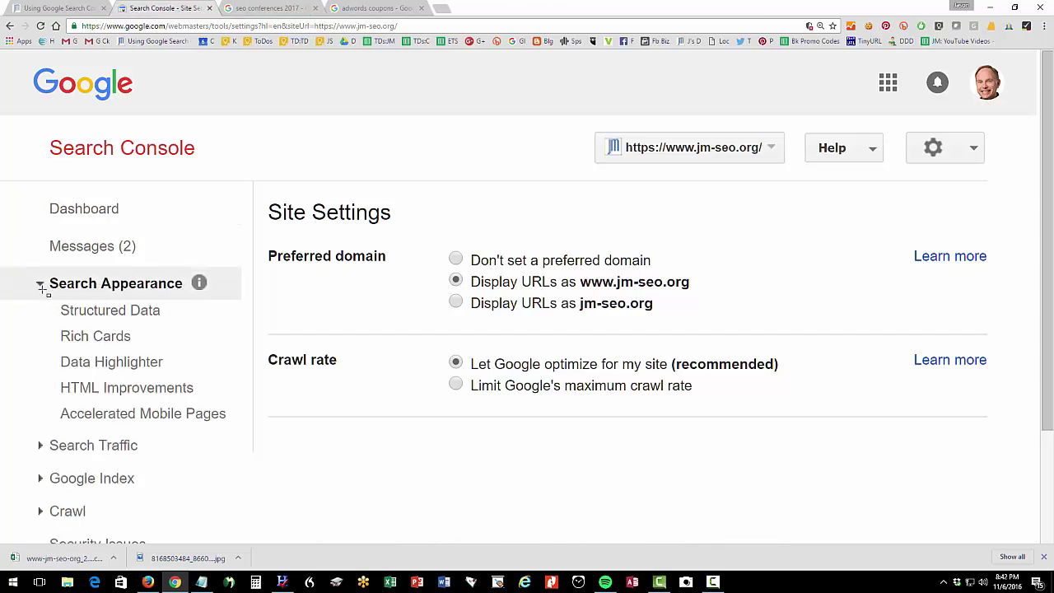
{"action": "left_click", "coordinate": [97, 389]}
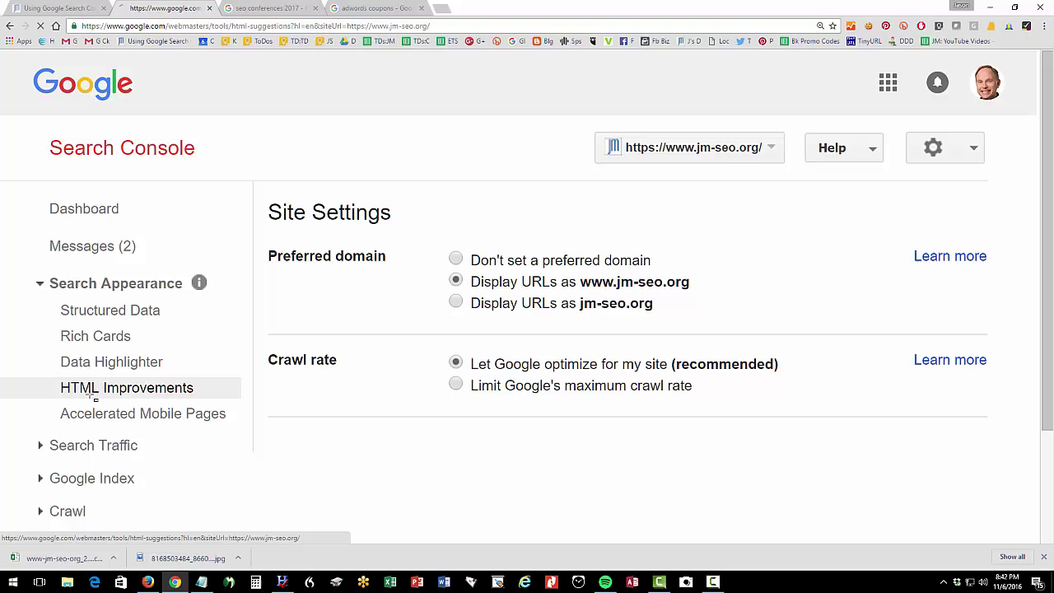
- Box the meta and title issue rows, open the 7 duplicate meta descriptions, then return to the article
{"action": "scroll", "coordinate": [548, 285], "scroll_direction": "down", "scroll_amount": 2}
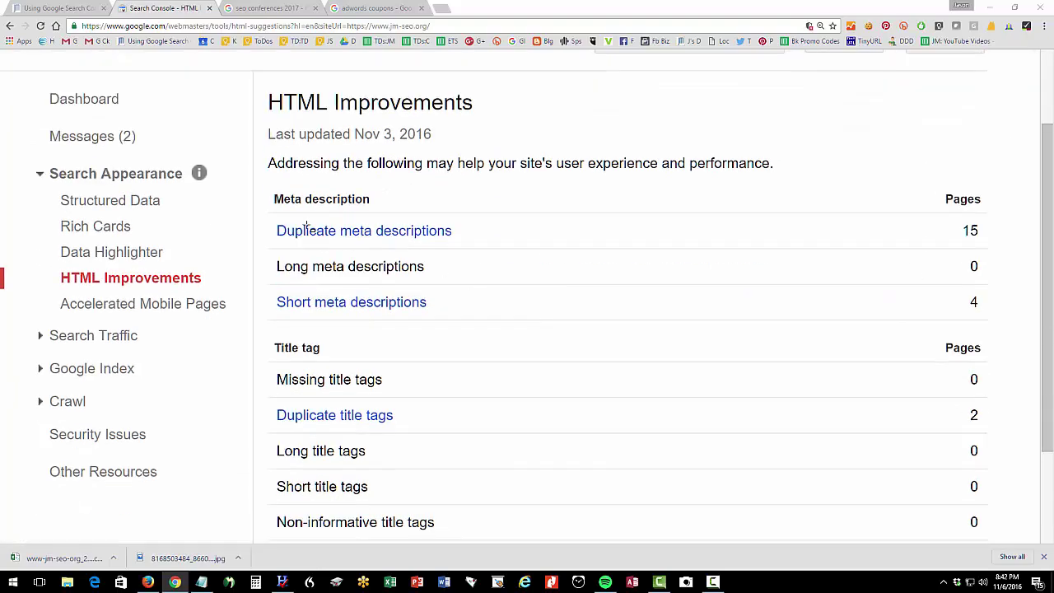
{"action": "left_click_drag", "start_coordinate": [264, 198], "coordinate": [475, 251]}
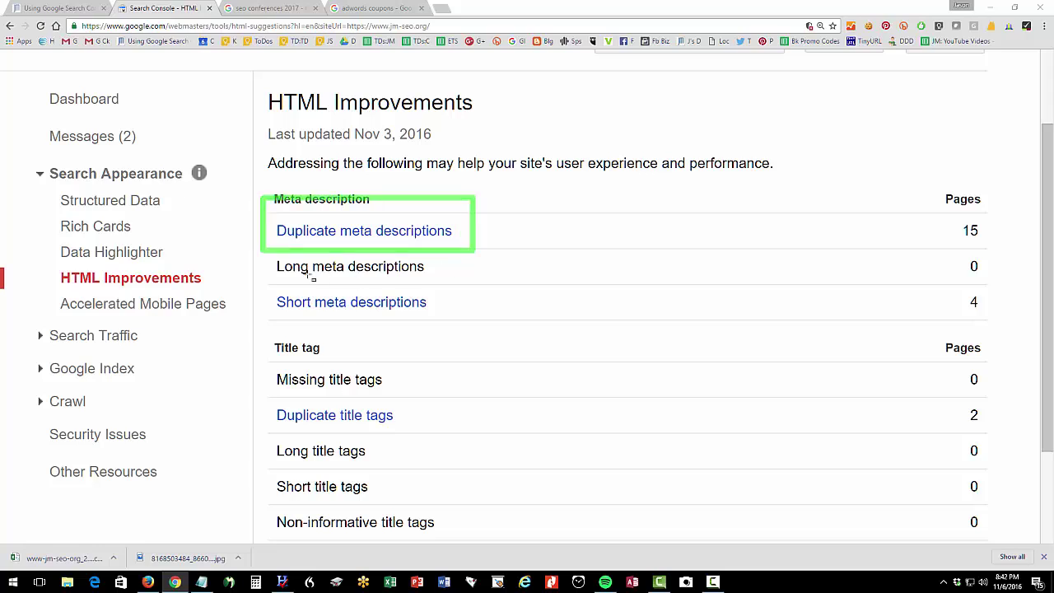
{"action": "mouse_move", "coordinate": [245, 284]}
{"action": "left_mouse_down"}
{"action": "mouse_move", "coordinate": [428, 458]}
{"action": "mouse_move", "coordinate": [426, 444]}
{"action": "left_mouse_up"}
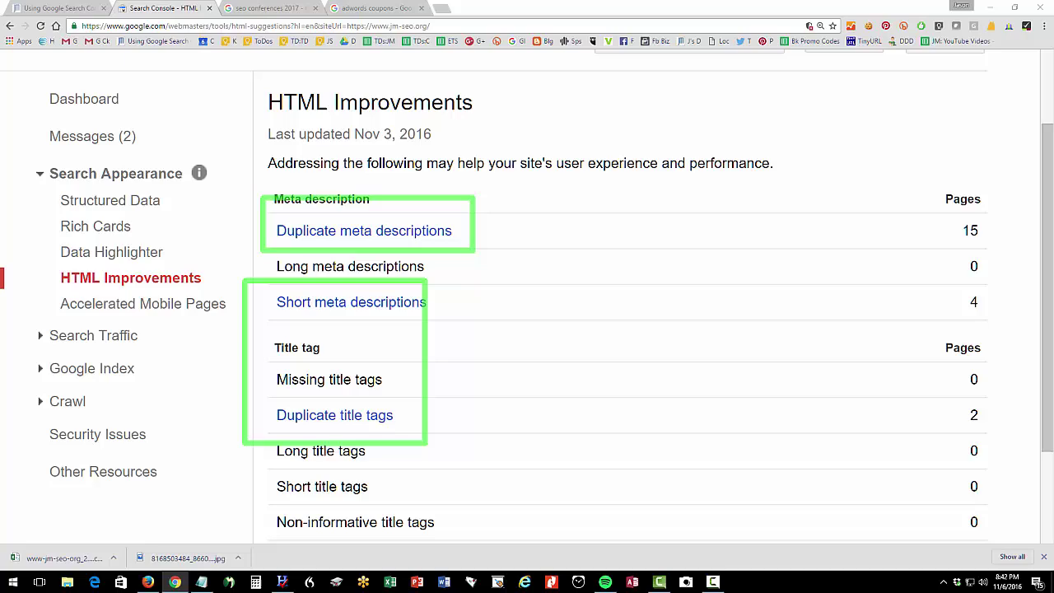
{"action": "key", "text": "Escape"}
{"action": "left_click", "coordinate": [426, 237]}
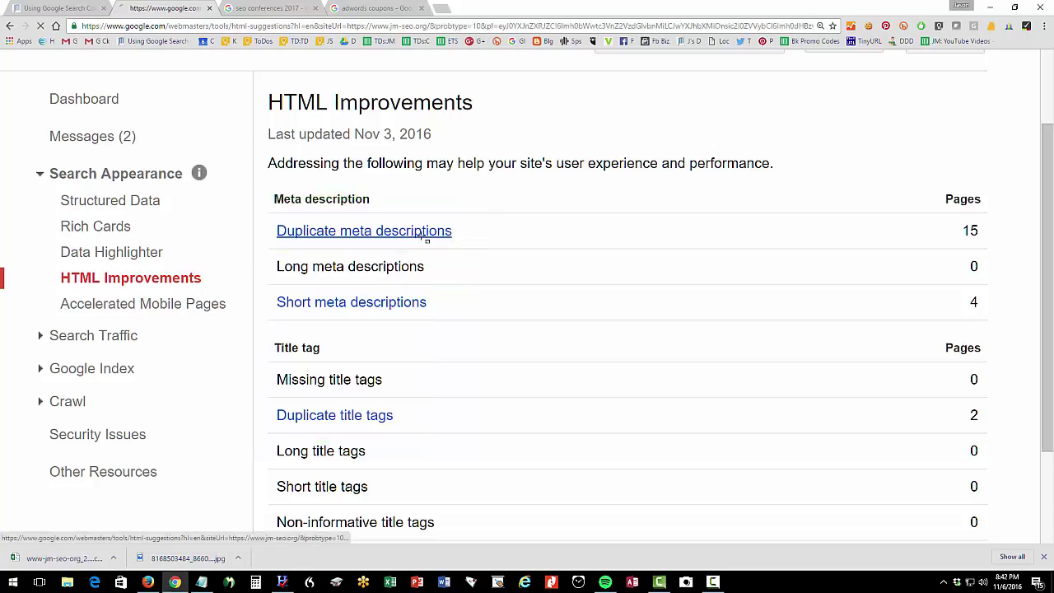
{"action": "scroll", "coordinate": [427, 237], "scroll_direction": "down", "scroll_amount": 2}
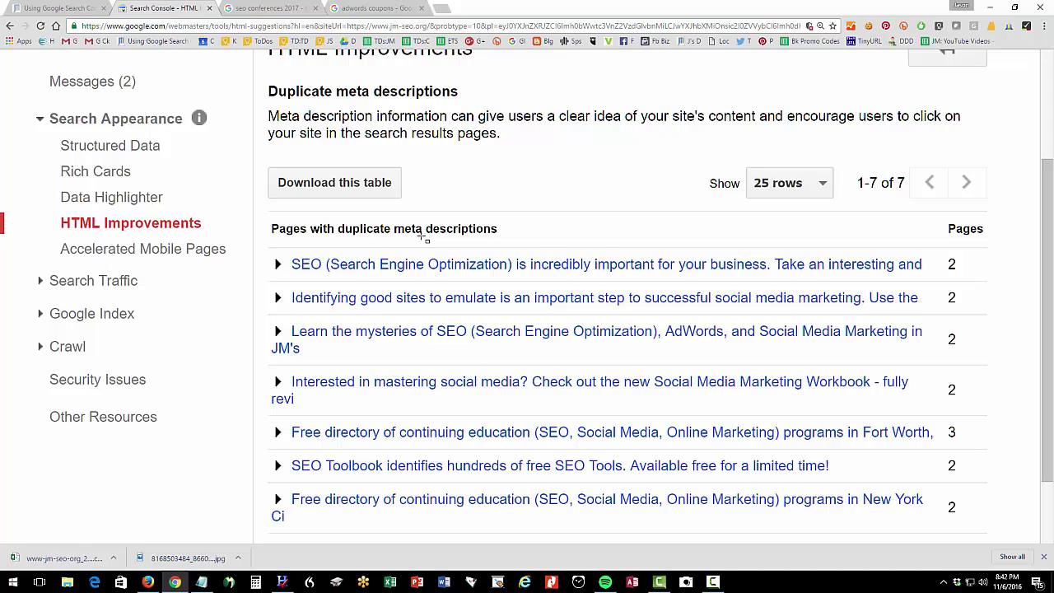
{"action": "left_click", "coordinate": [49, 7]}
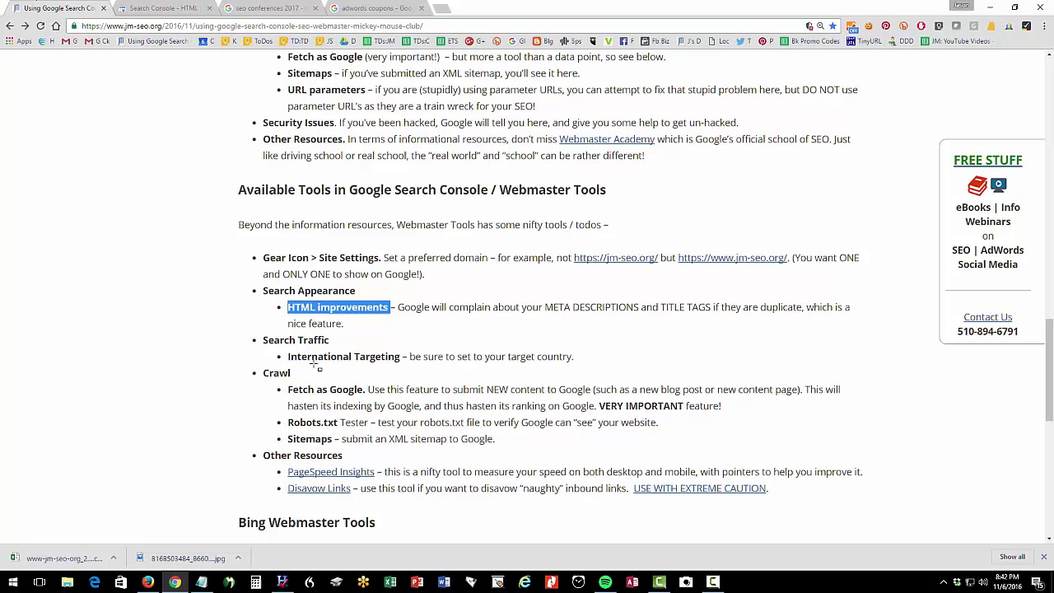
- Mark International Targeting and Fetch as Google in the article, then expand Crawl in Search Console
{"action": "left_click_drag", "start_coordinate": [287, 356], "coordinate": [411, 362]}
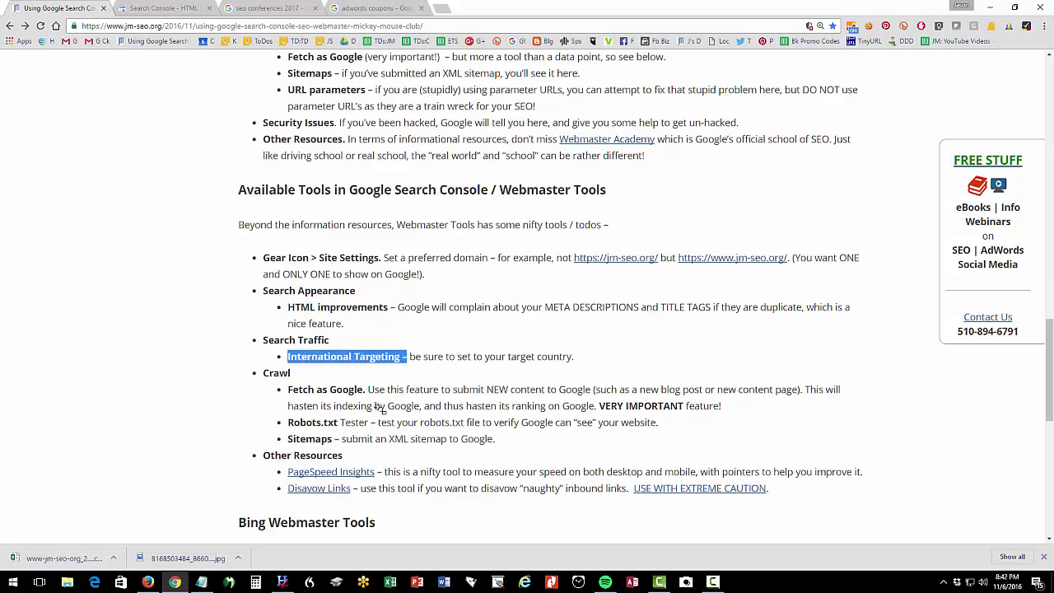
{"action": "left_click_drag", "start_coordinate": [316, 394], "coordinate": [375, 406]}
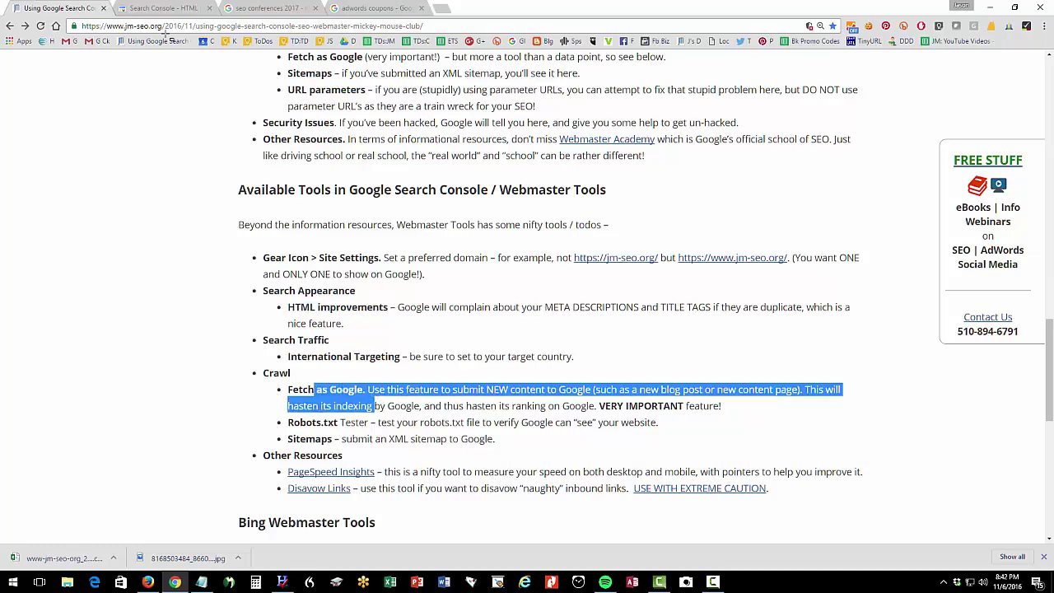
{"action": "left_click", "coordinate": [164, 8]}
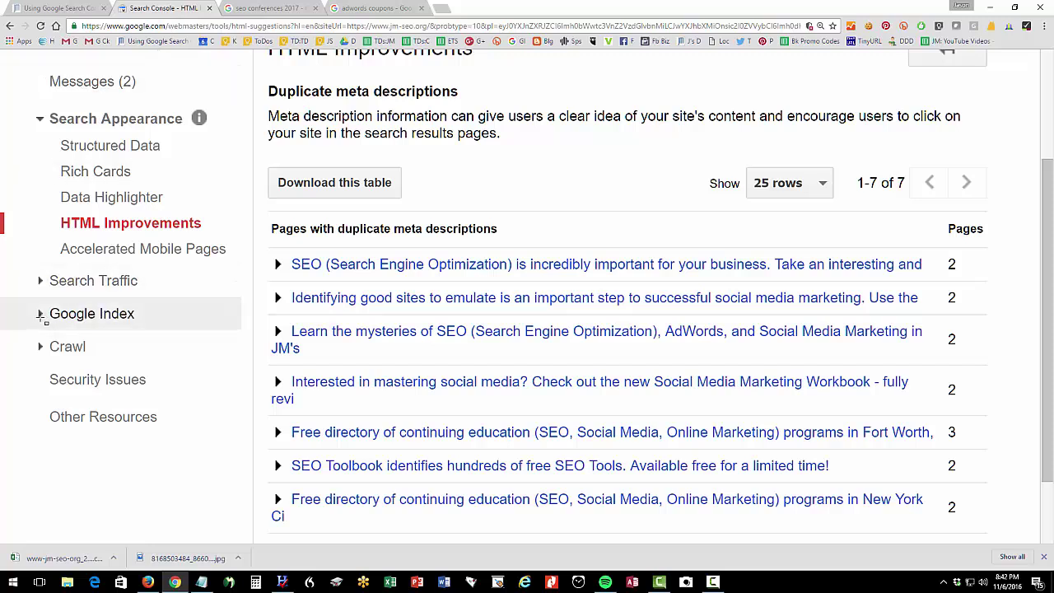
{"action": "left_click", "coordinate": [39, 313]}
{"action": "left_click", "coordinate": [39, 314]}
{"action": "left_click", "coordinate": [39, 348]}
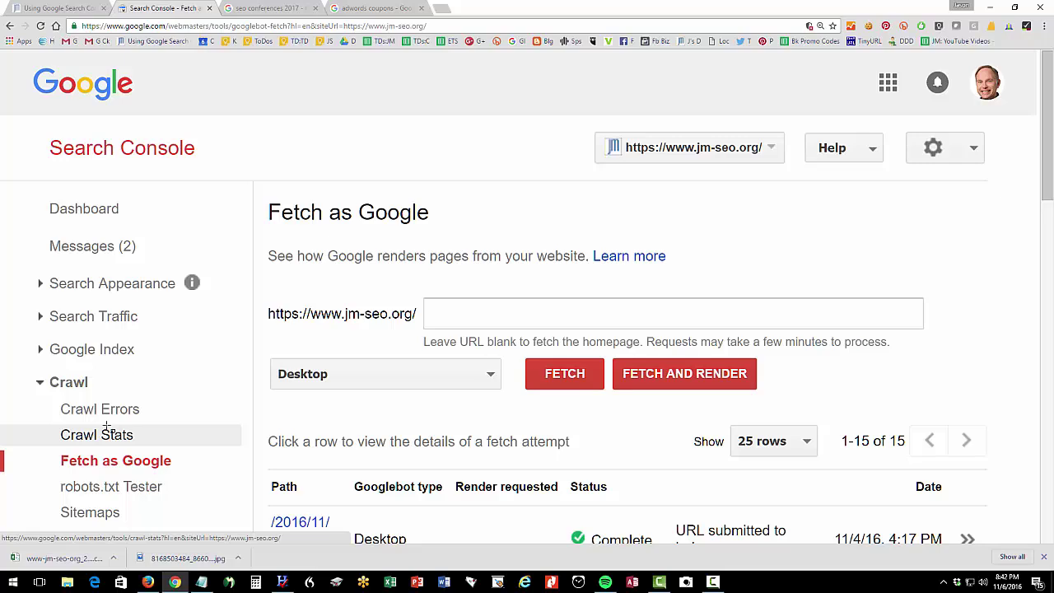
{"action": "scroll", "coordinate": [272, 420], "scroll_direction": "down", "scroll_amount": 1}
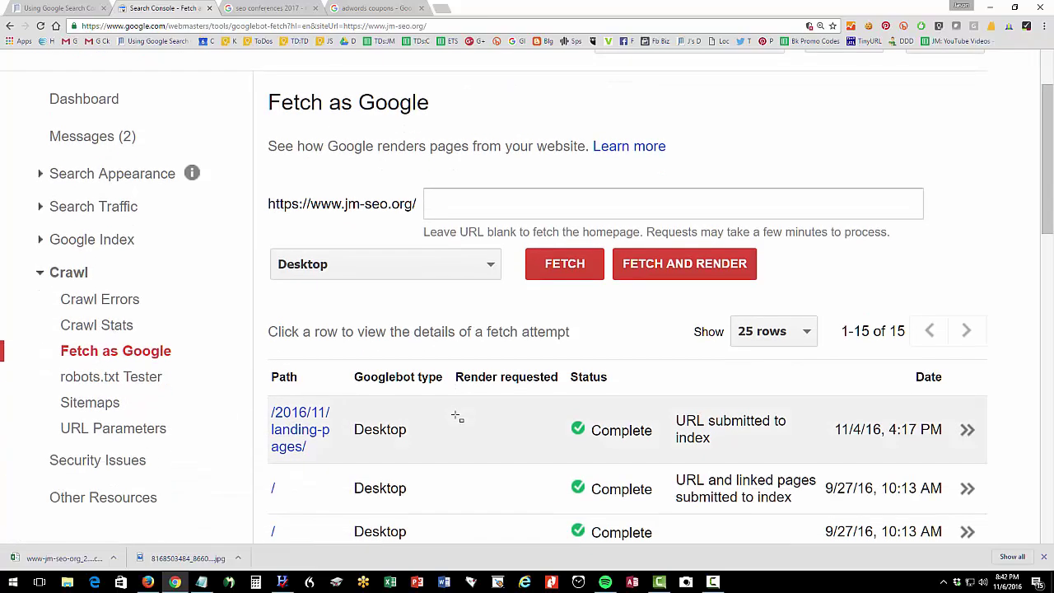
- Open the 'Using Google Search Console for SEO' post from jm-seo.org's News & Blog list
{"action": "left_click", "coordinate": [272, 8]}
{"action": "left_click", "coordinate": [238, 26]}
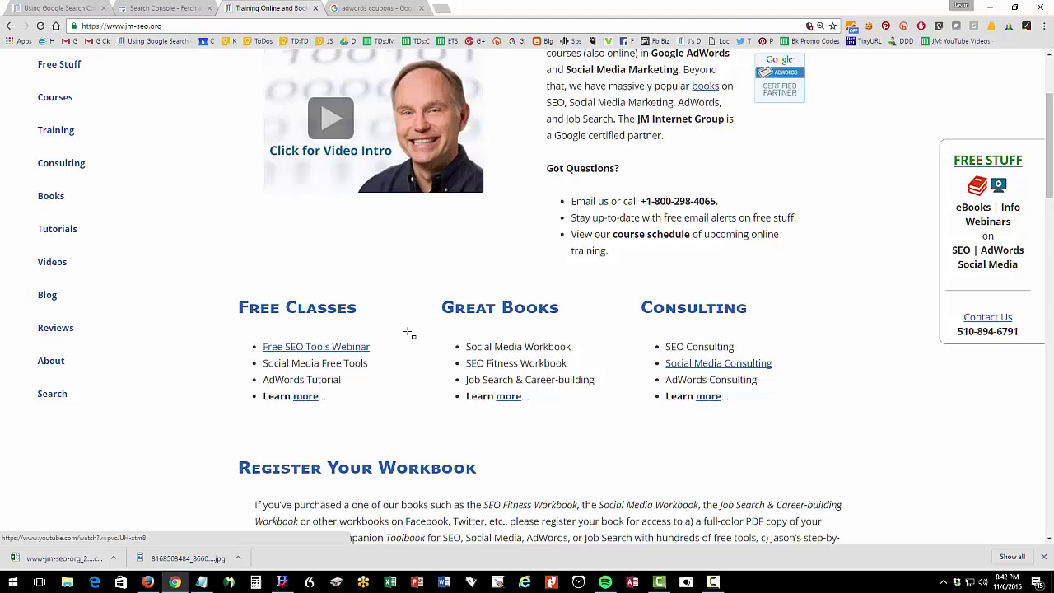
{"action": "left_click", "coordinate": [1043, 556]}
{"action": "scroll", "coordinate": [628, 423], "scroll_direction": "down", "scroll_amount": 4}
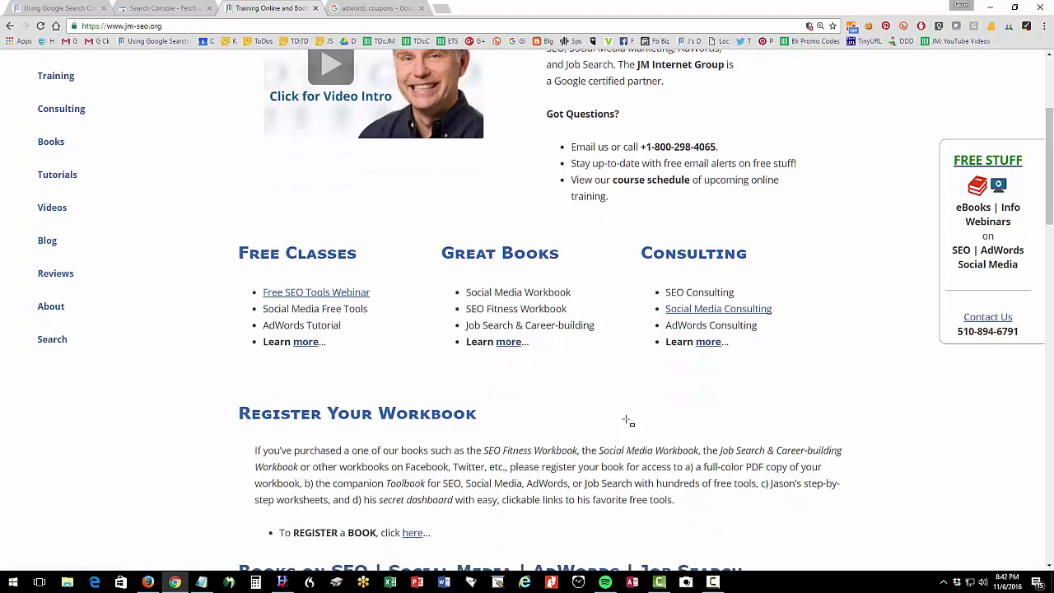
{"action": "scroll", "coordinate": [626, 421], "scroll_direction": "down", "scroll_amount": 3}
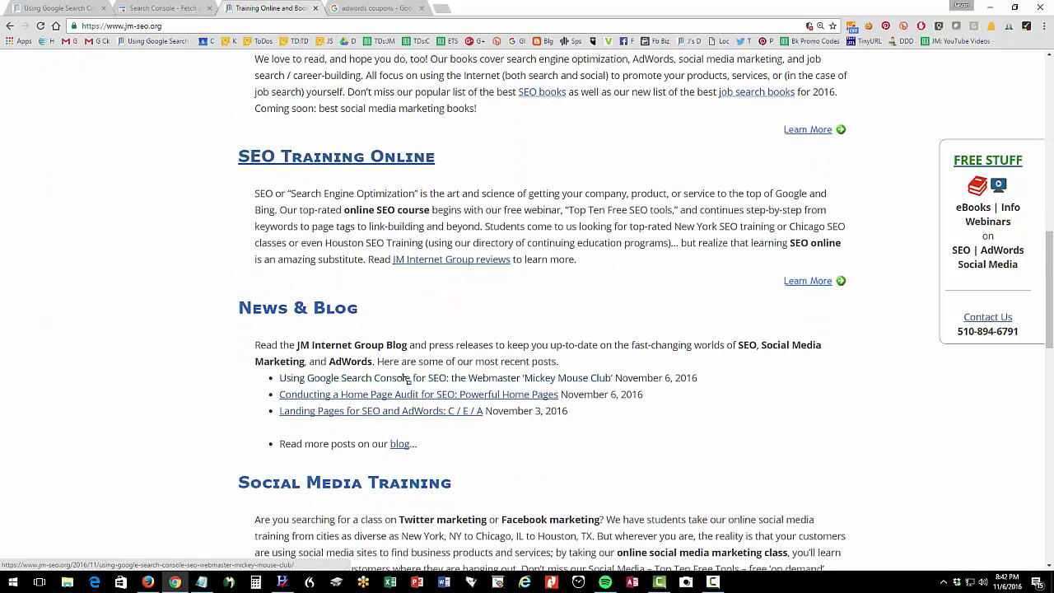
{"action": "left_click", "coordinate": [406, 378]}
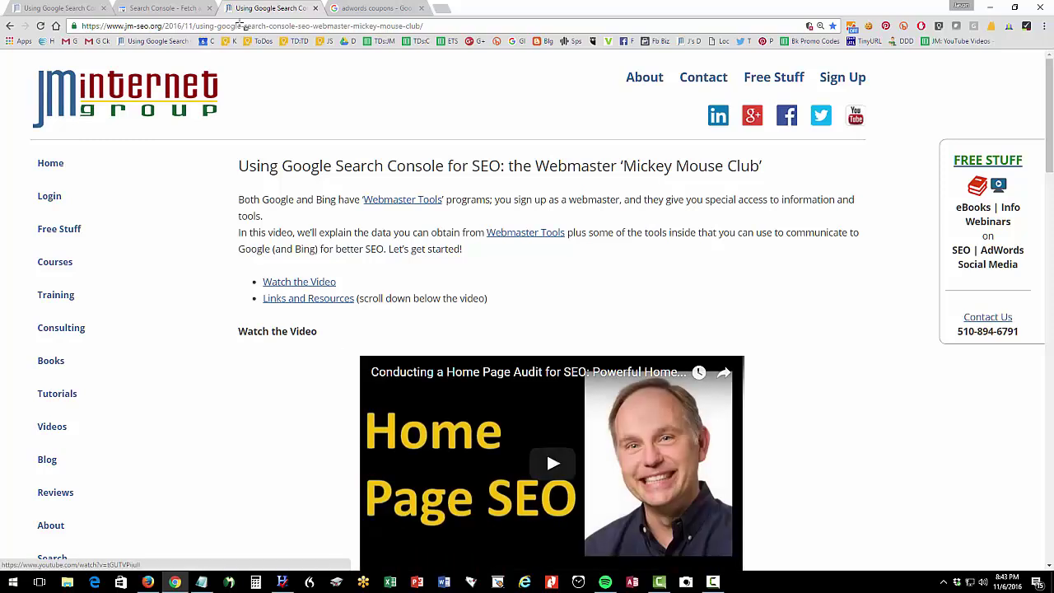
- Copy the new post's web address and load google.com
{"action": "left_click", "coordinate": [232, 27]}
{"action": "right_click", "coordinate": [231, 27]}
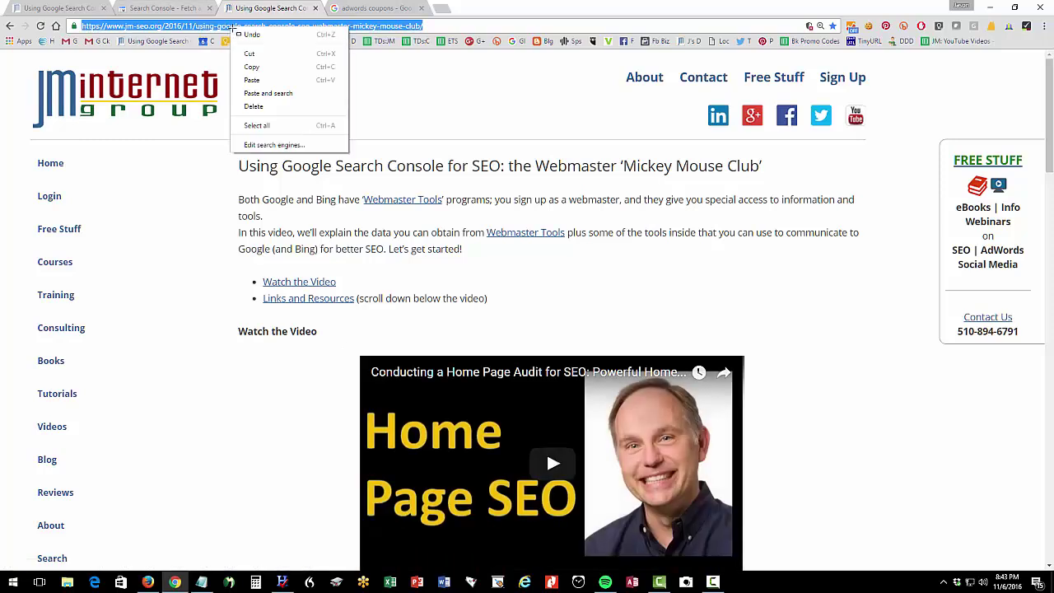
{"action": "left_click", "coordinate": [265, 66]}
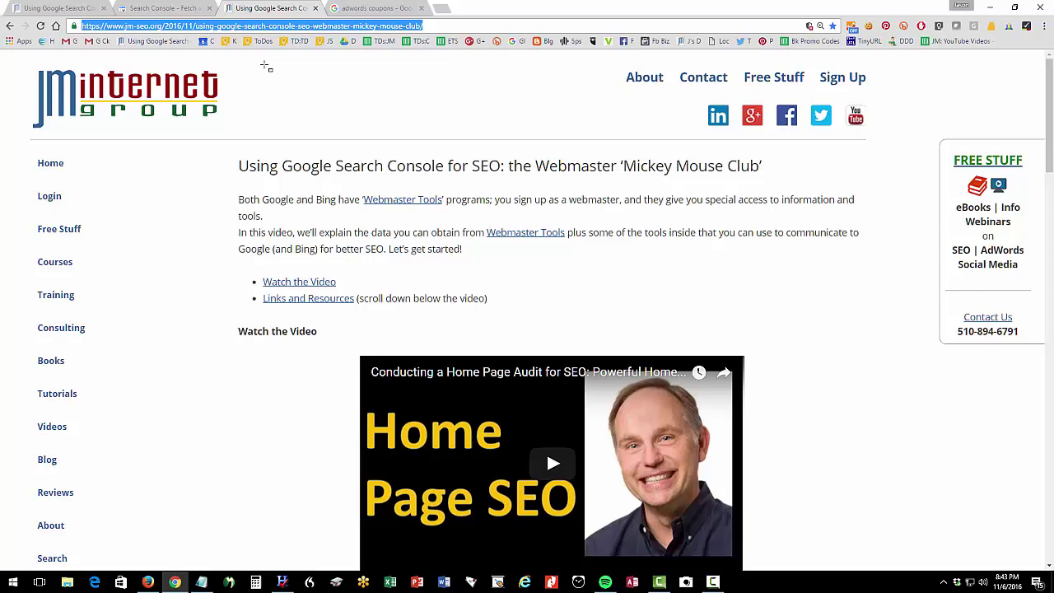
{"action": "type", "text": "google.com"}
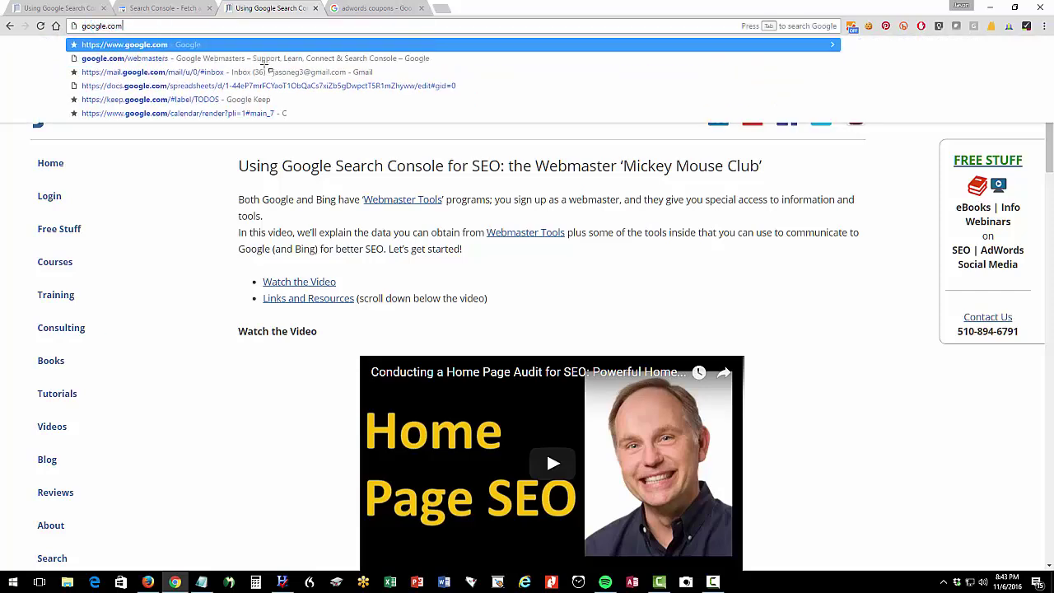
{"action": "key", "text": "Return"}
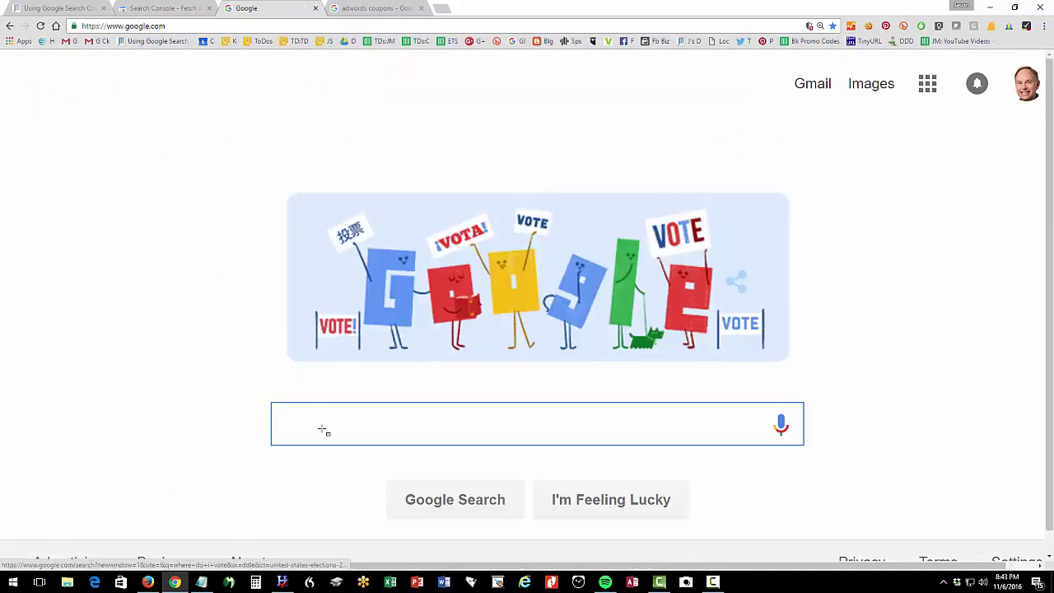
- Search 'site:' plus the post's URL and see it did not match any documents
{"action": "type", "text": "sit"}
{"action": "type", "text": "e:"}
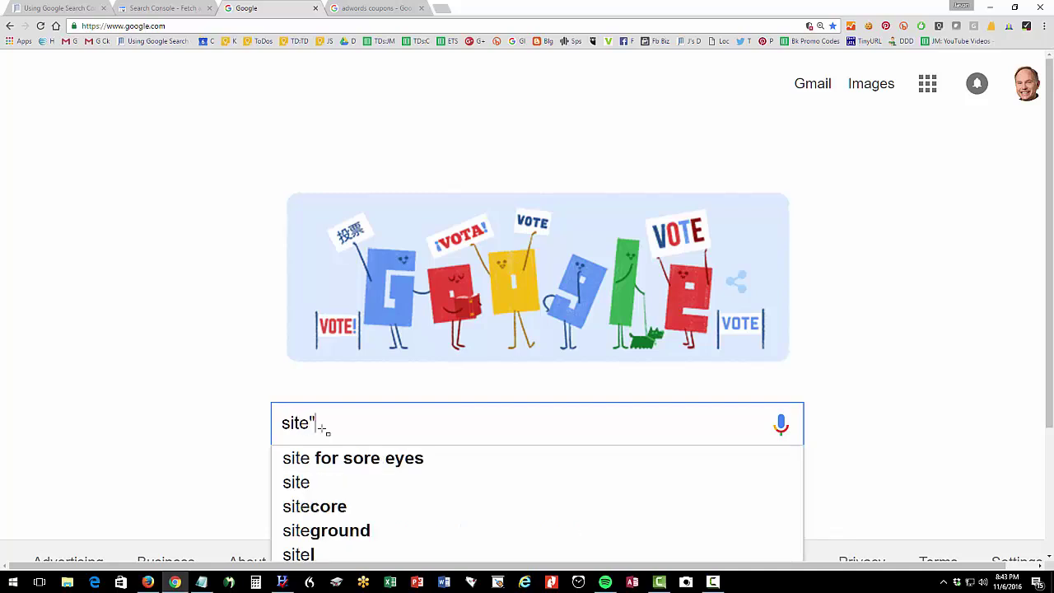
{"action": "key", "text": "ctrl+v"}
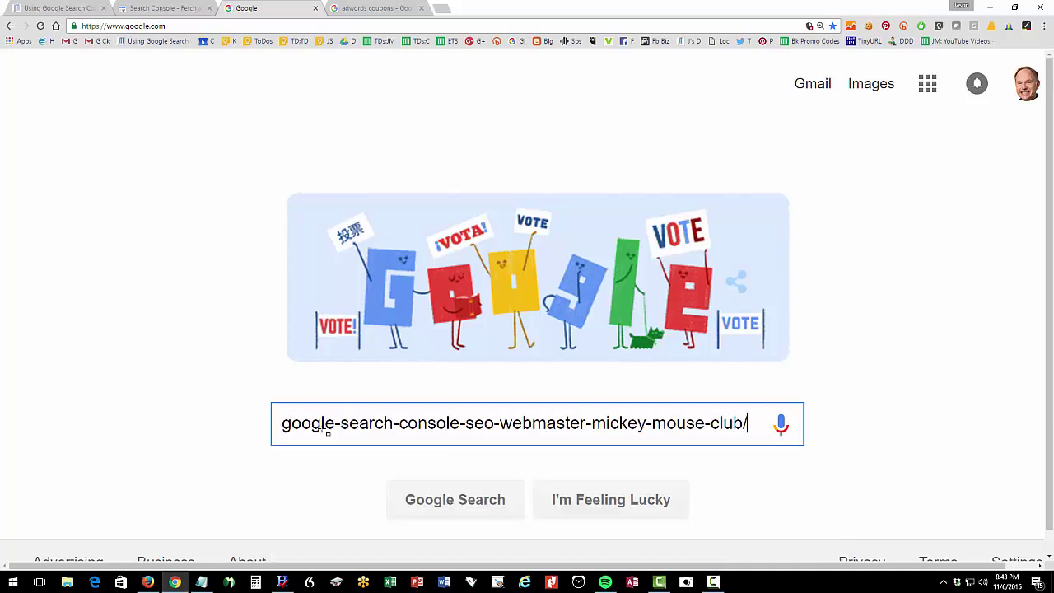
{"action": "left_click", "coordinate": [323, 428]}
{"action": "key", "text": "Home"}
{"action": "left_click_drag", "start_coordinate": [313, 424], "coordinate": [752, 423]}
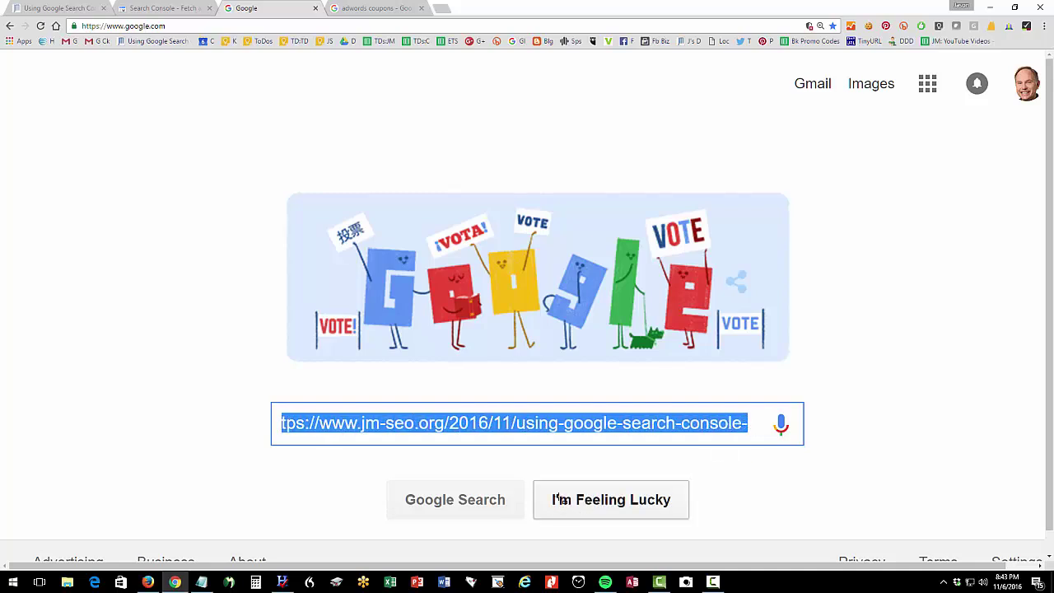
{"action": "left_click", "coordinate": [514, 499]}
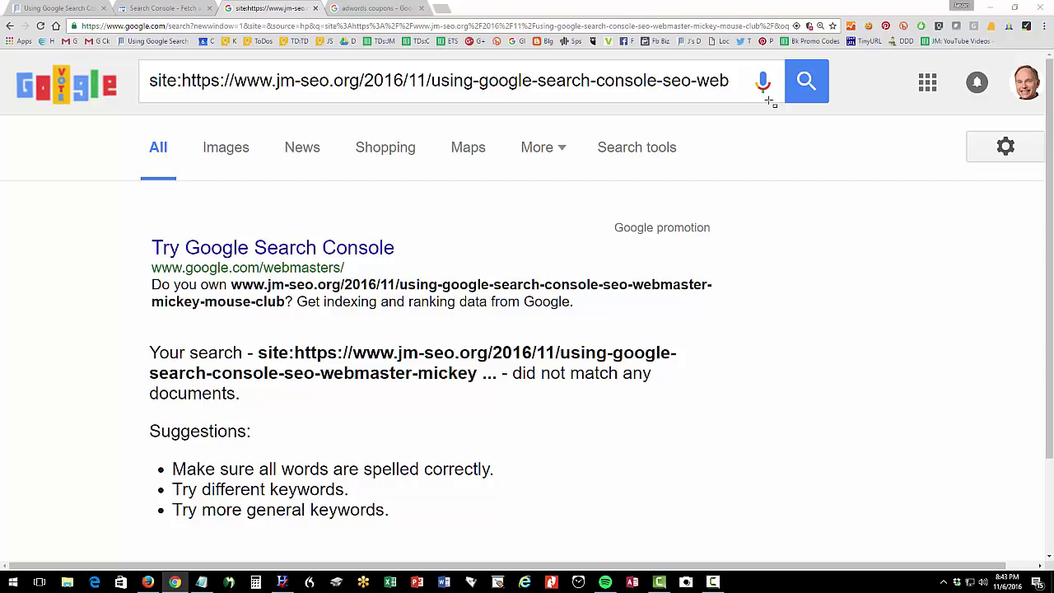
{"action": "left_click_drag", "start_coordinate": [134, 311], "coordinate": [801, 447]}
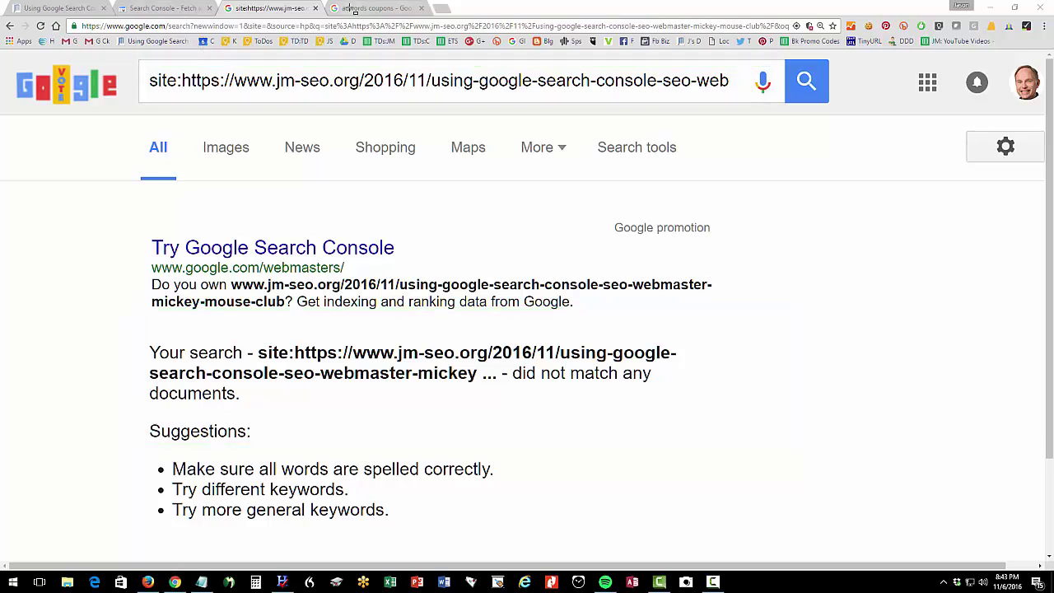
{"action": "left_click", "coordinate": [278, 100]}
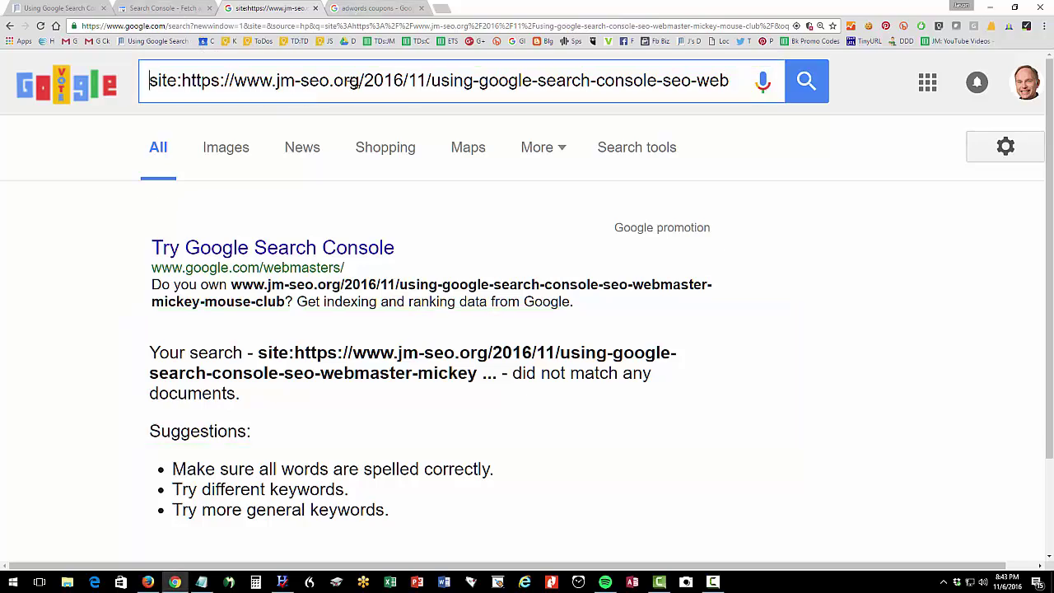
- Go to jm-seo.org's blog and open the 'A Little Keyword Theory' post
{"action": "left_click", "coordinate": [381, 10]}
{"action": "left_click", "coordinate": [363, 25]}
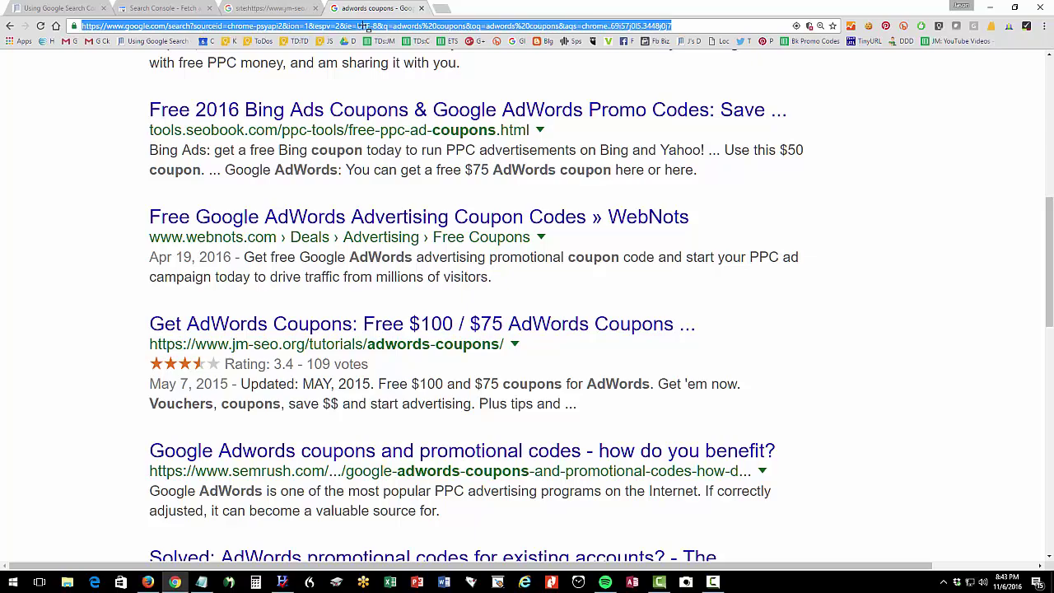
{"action": "type", "text": "jm-seo.org"}
{"action": "key", "text": "Return"}
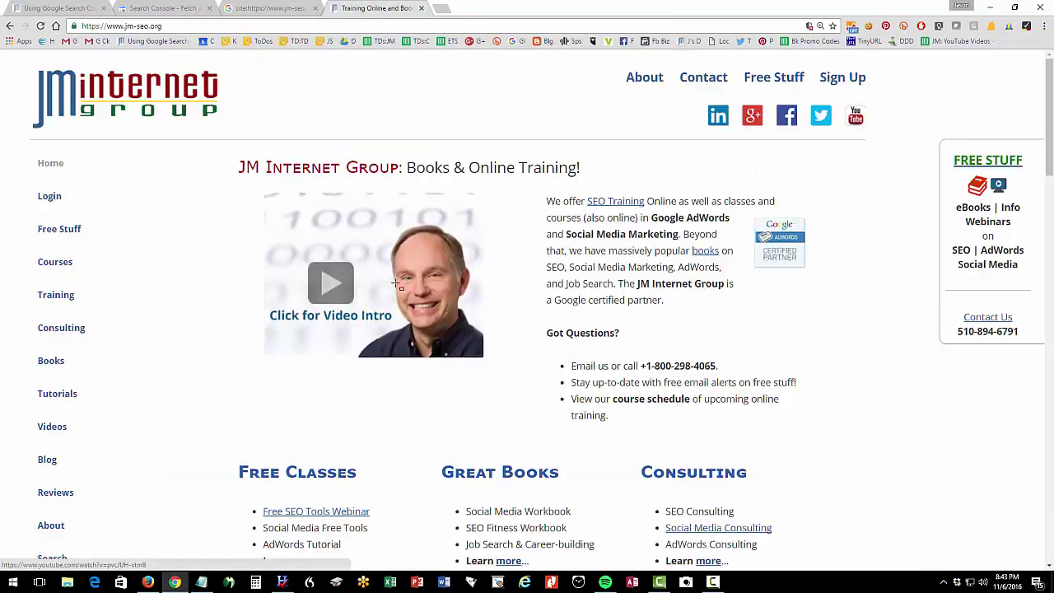
{"action": "scroll", "coordinate": [396, 284], "scroll_direction": "down", "scroll_amount": 10}
{"action": "left_click", "coordinate": [400, 388]}
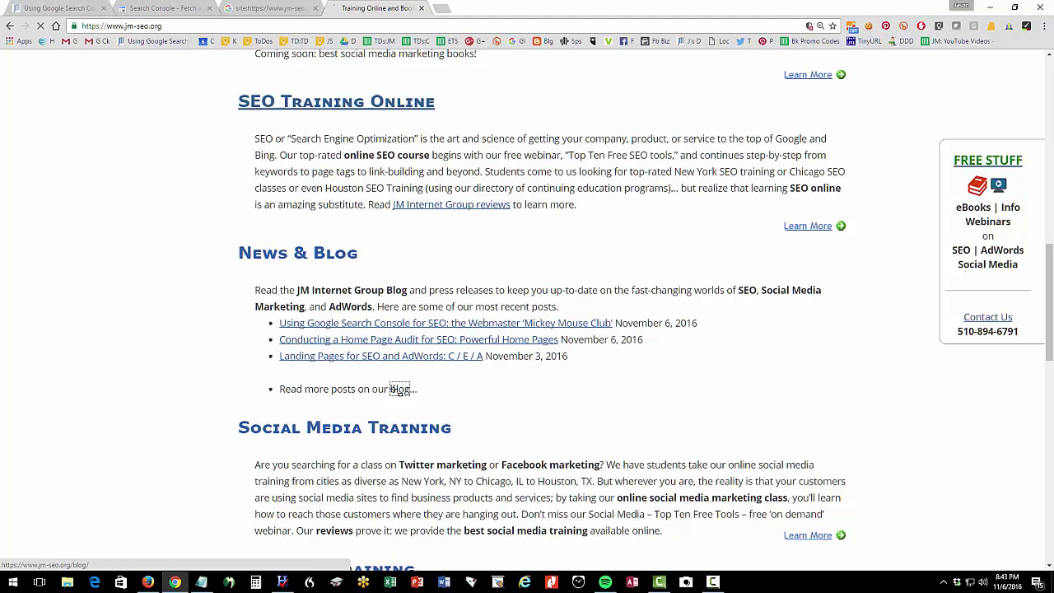
{"action": "scroll", "coordinate": [395, 390], "scroll_direction": "down", "scroll_amount": 5}
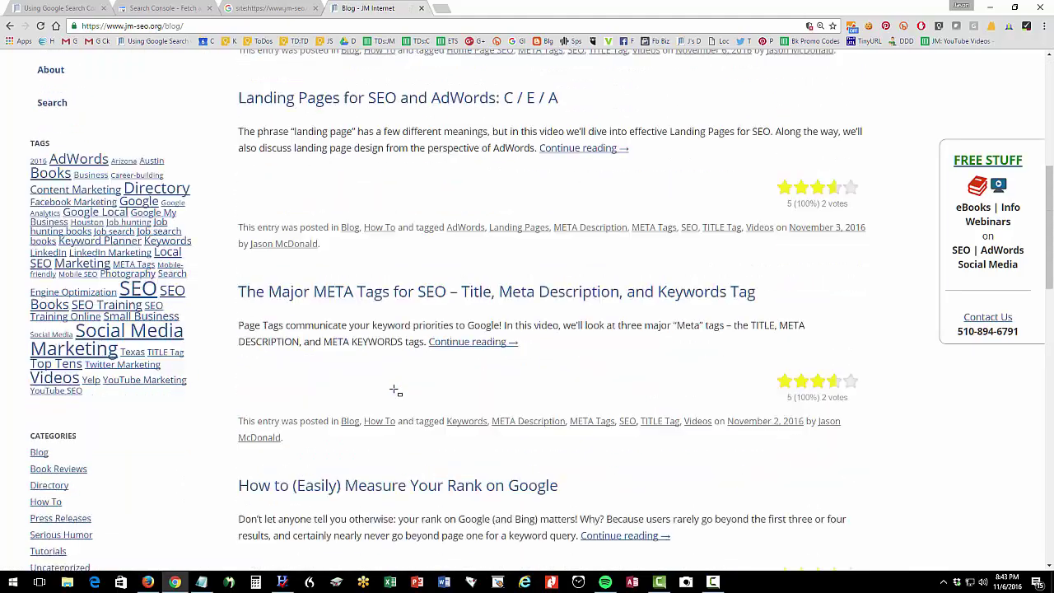
{"action": "scroll", "coordinate": [395, 390], "scroll_direction": "down", "scroll_amount": 15}
{"action": "left_click", "coordinate": [381, 265]}
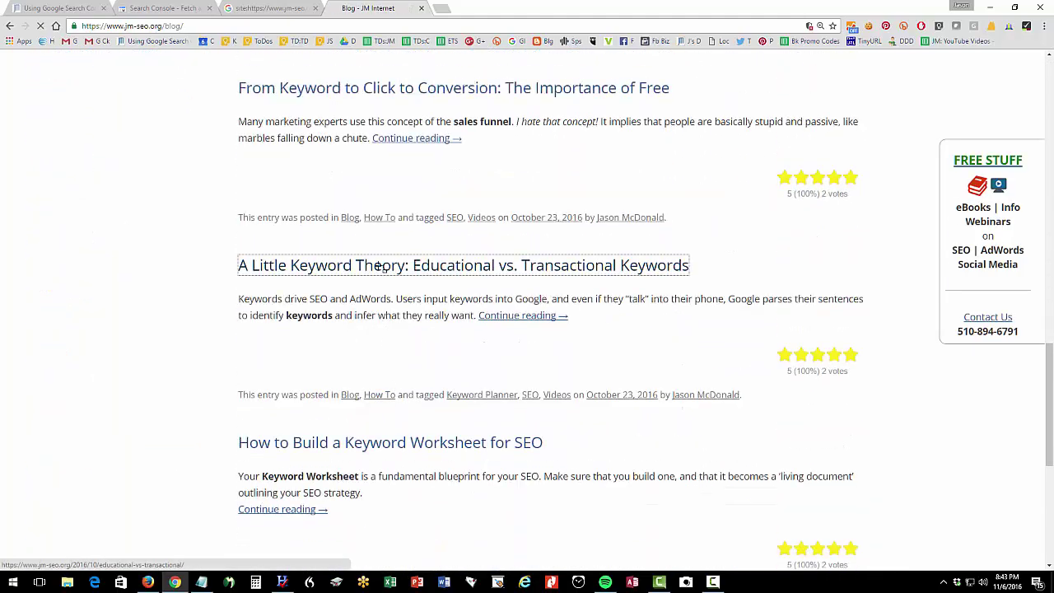
- Run a site: search on that post's URL, finding 1 result, then return to the no-match search
{"action": "left_click", "coordinate": [276, 26]}
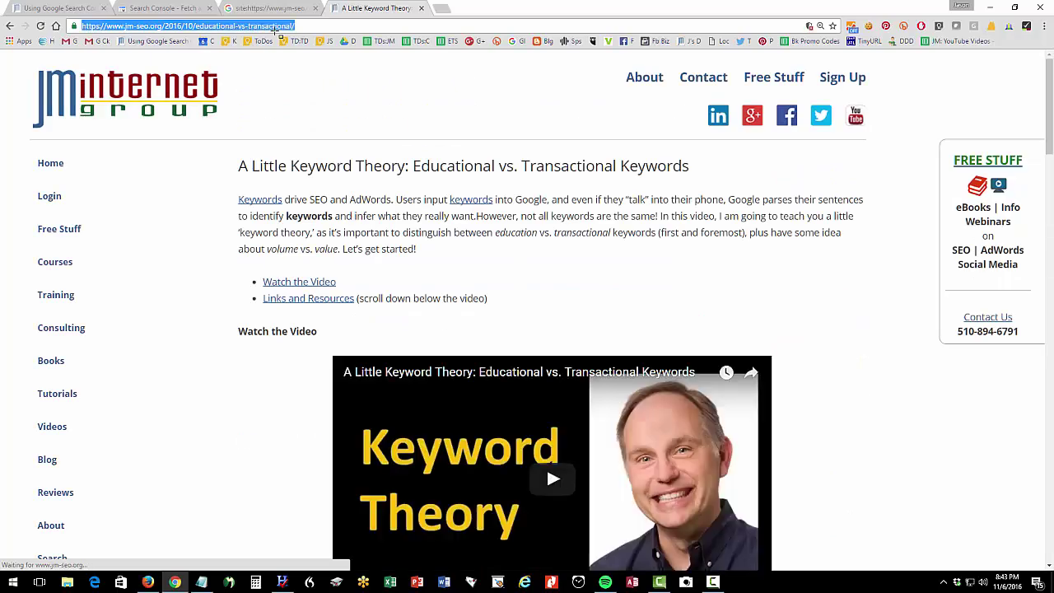
{"action": "key", "text": "ctrl+c"}
{"action": "type", "text": "site:"}
{"action": "key", "text": "ctrl+v"}
{"action": "key", "text": "Return"}
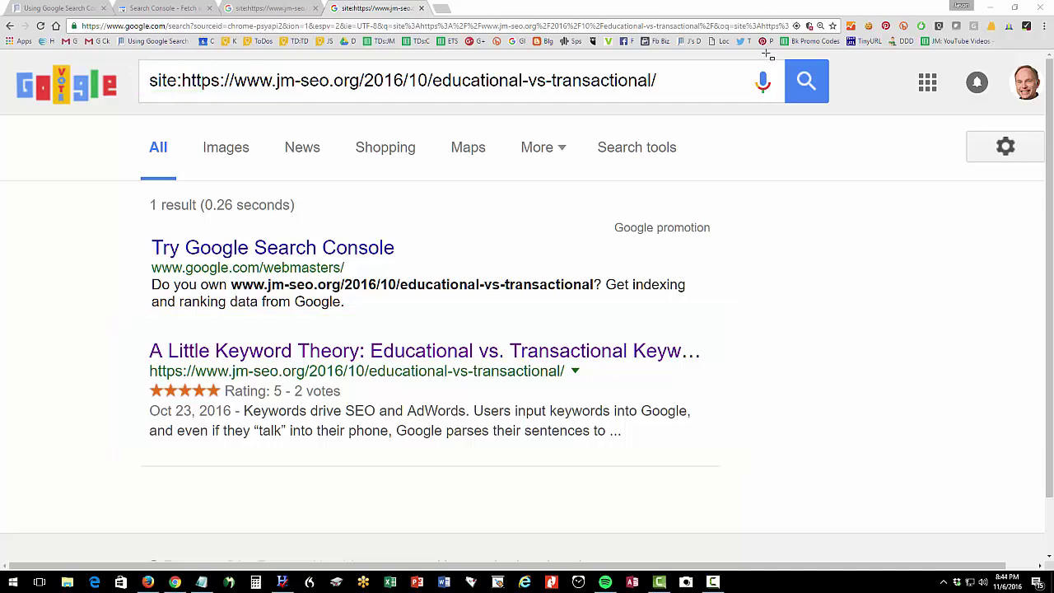
{"action": "left_click", "coordinate": [273, 8]}
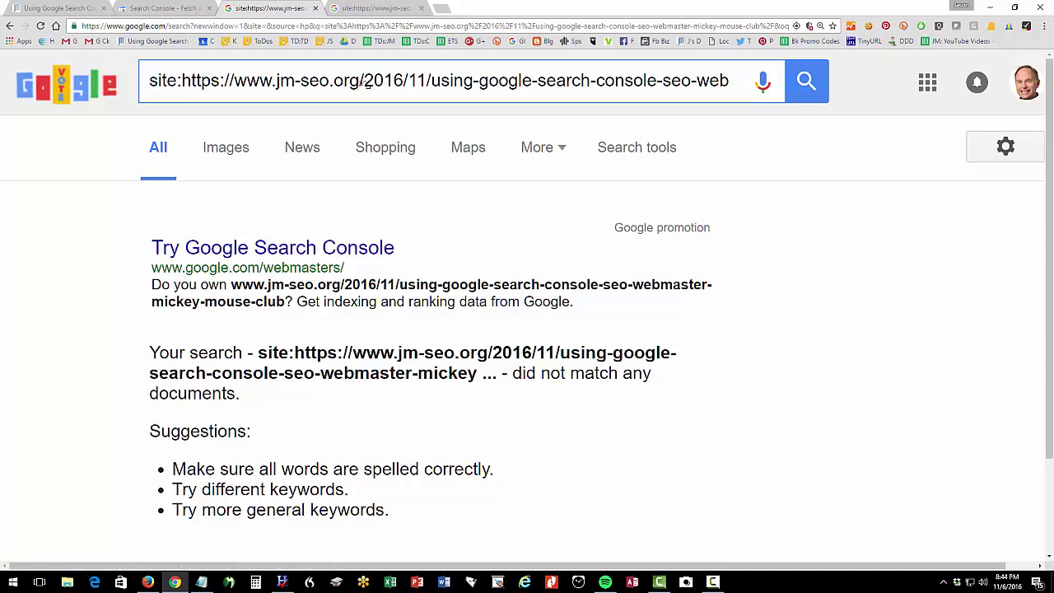
- Copy the new 2016/11 Search Console post's path into the Fetch as Google URL field
{"action": "left_click_drag", "start_coordinate": [364, 80], "coordinate": [883, 103]}
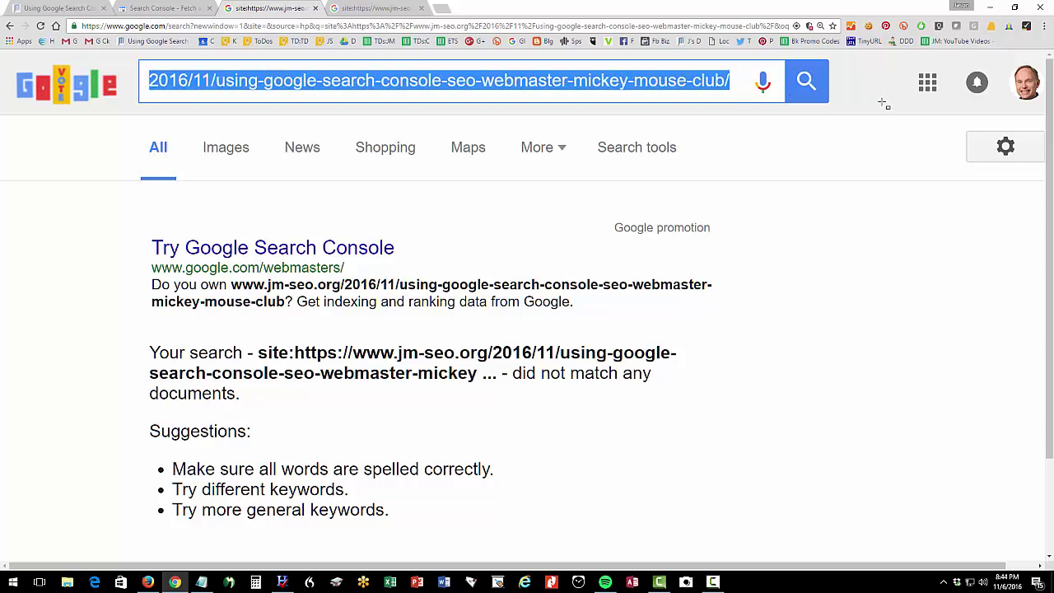
{"action": "right_click", "coordinate": [317, 83]}
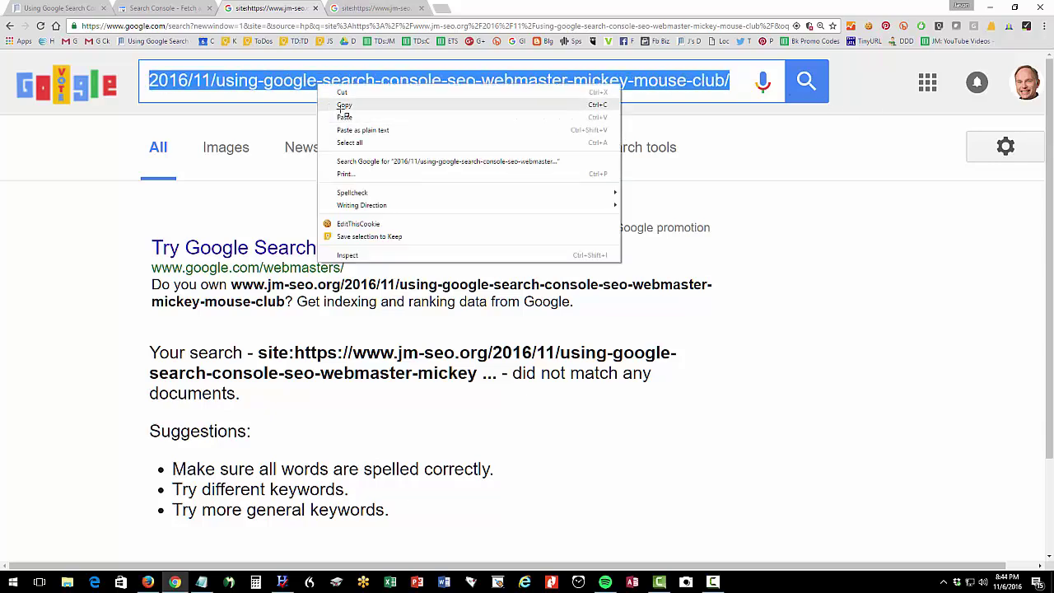
{"action": "left_click", "coordinate": [344, 106]}
{"action": "left_click", "coordinate": [160, 9]}
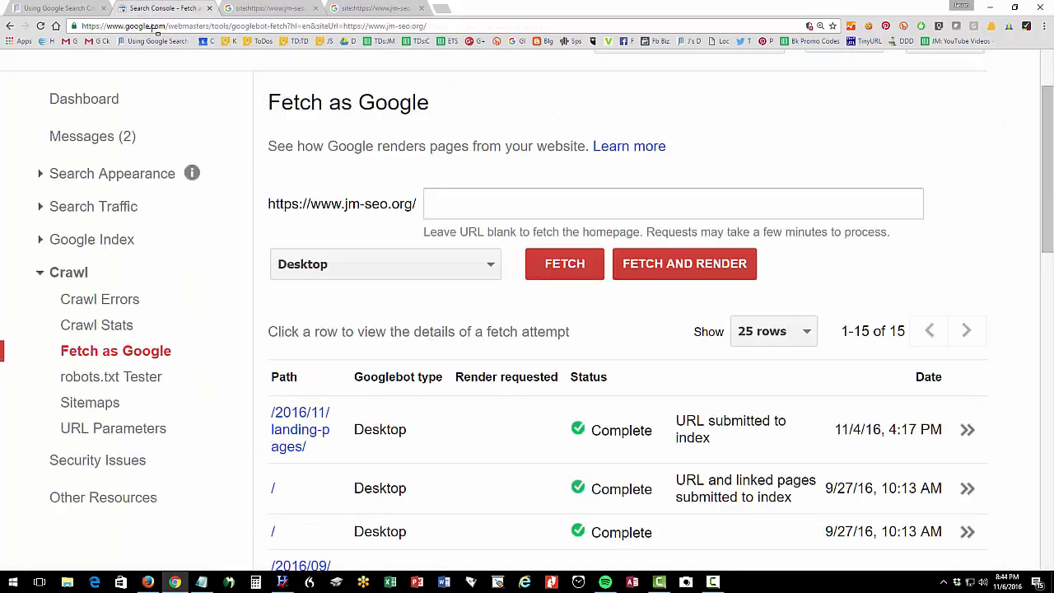
{"action": "left_click", "coordinate": [445, 191]}
{"action": "right_click", "coordinate": [447, 196]}
{"action": "left_click", "coordinate": [474, 264]}
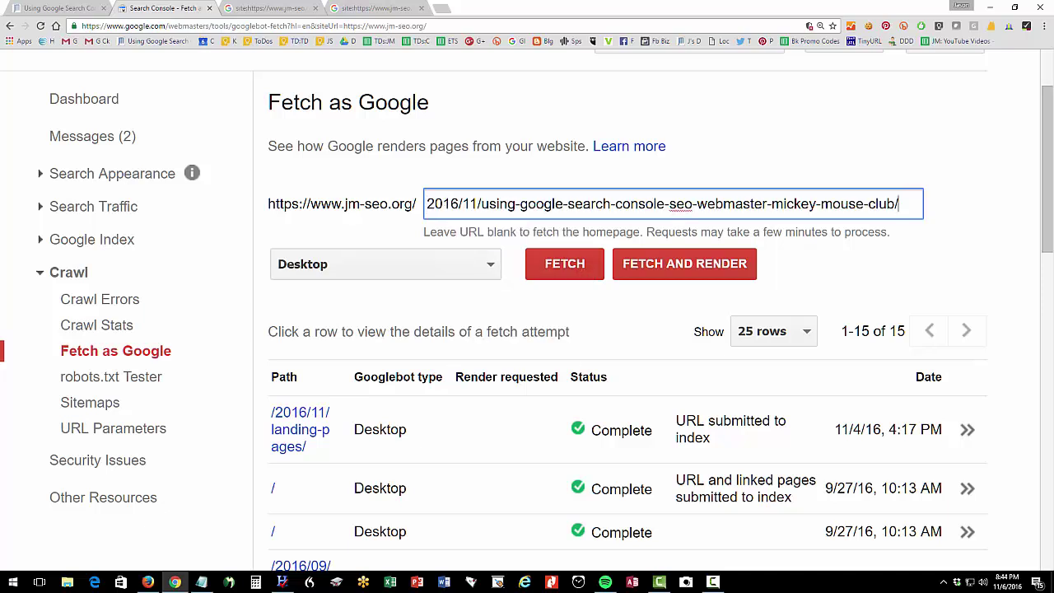
- Fetch the pasted post path as Google on Desktop
{"action": "key", "text": "Print"}
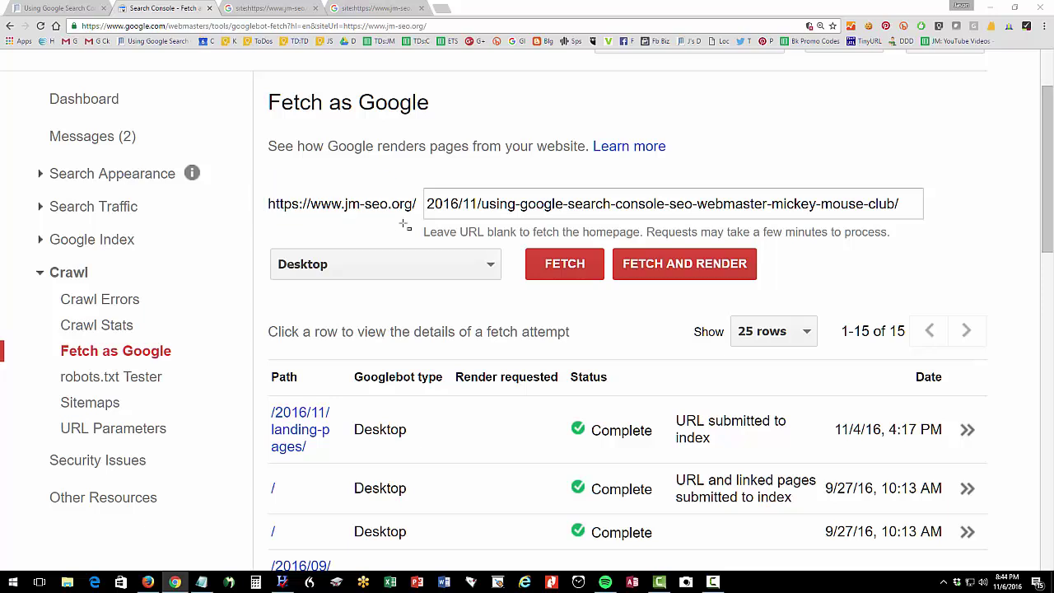
{"action": "left_click_drag", "start_coordinate": [425, 184], "coordinate": [918, 220]}
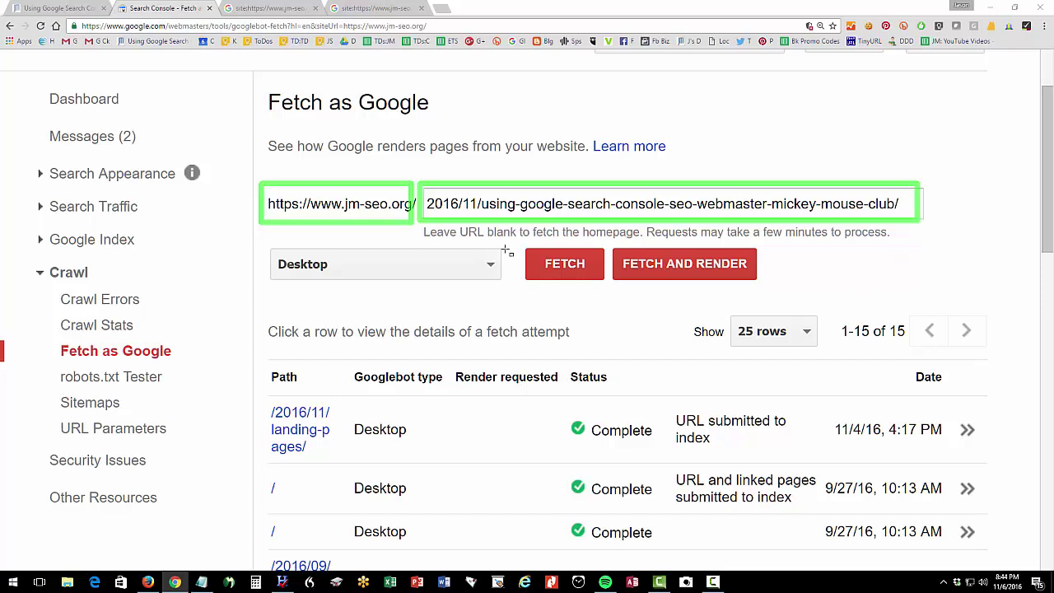
{"action": "left_click_drag", "start_coordinate": [516, 227], "coordinate": [608, 300]}
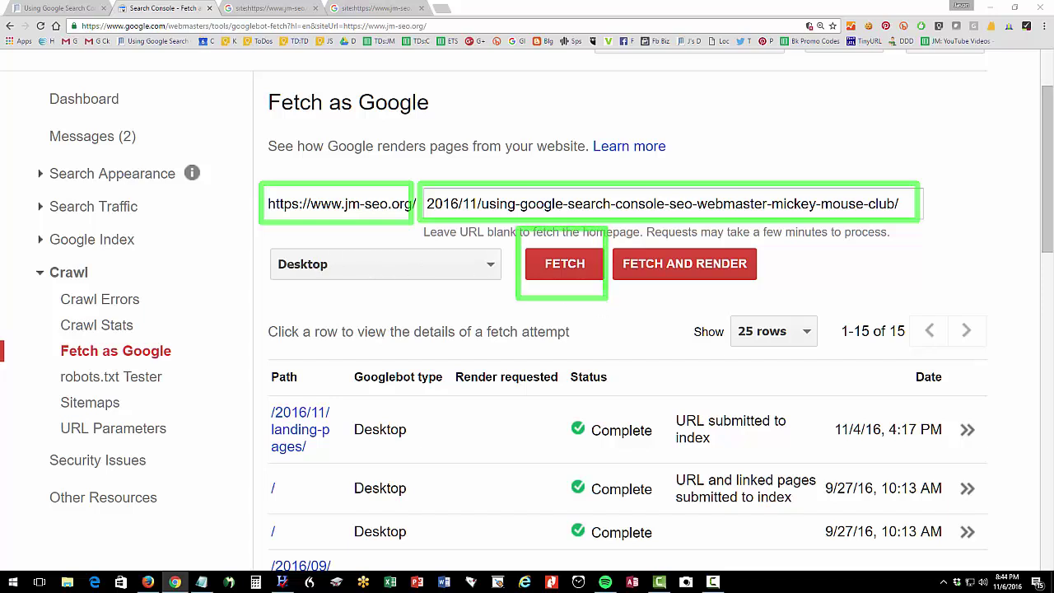
{"action": "key", "text": "Escape"}
{"action": "left_click", "coordinate": [579, 256]}
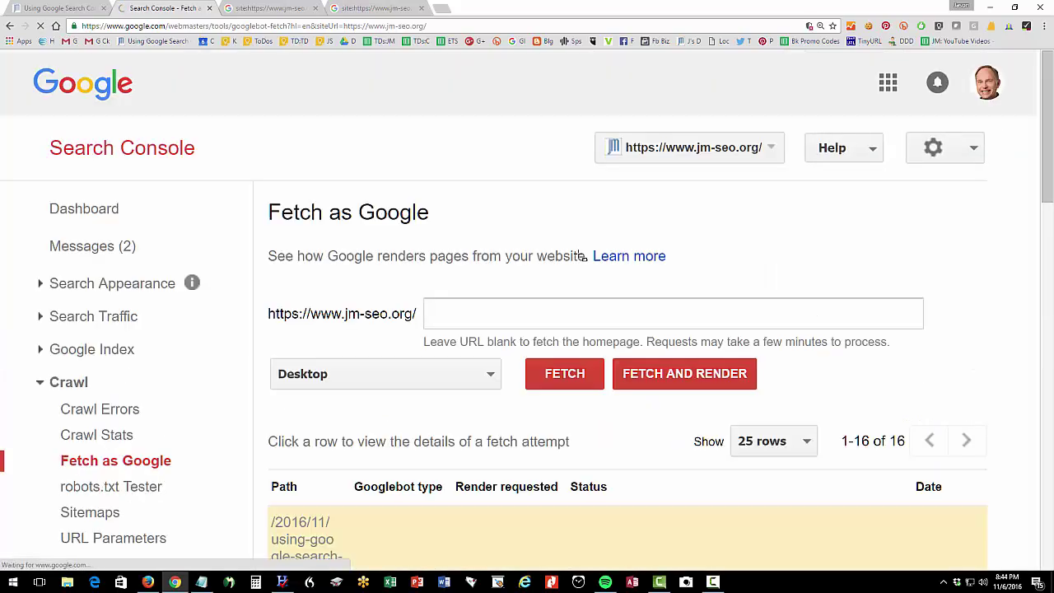
- Submit the fetched 2016/11 post to the index with 'Crawl this URL and its direct links'
{"action": "scroll", "coordinate": [577, 288], "scroll_direction": "down", "scroll_amount": 2}
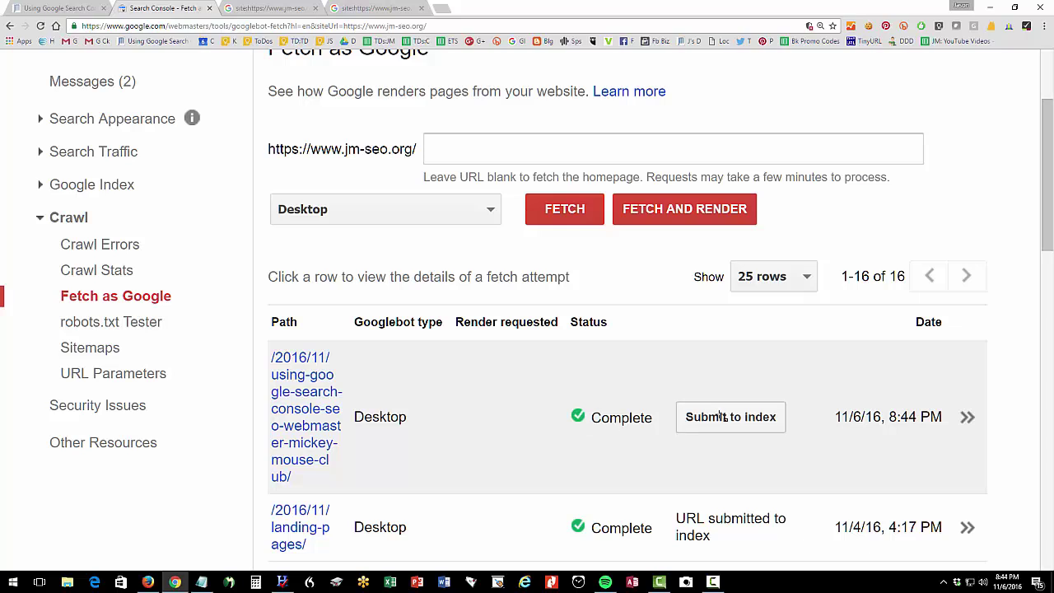
{"action": "left_click", "coordinate": [502, 150]}
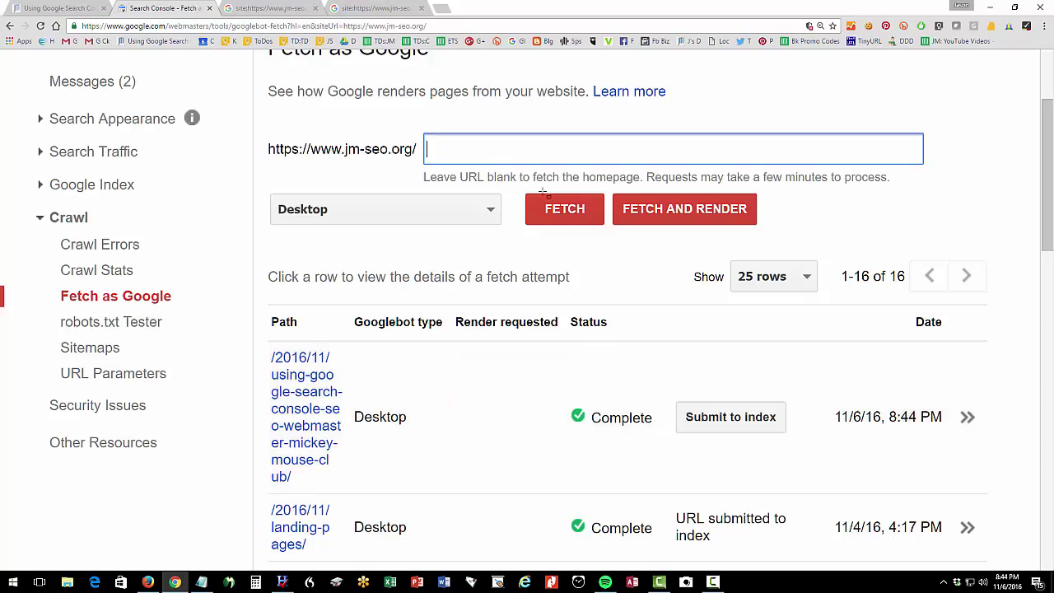
{"action": "left_click", "coordinate": [750, 417]}
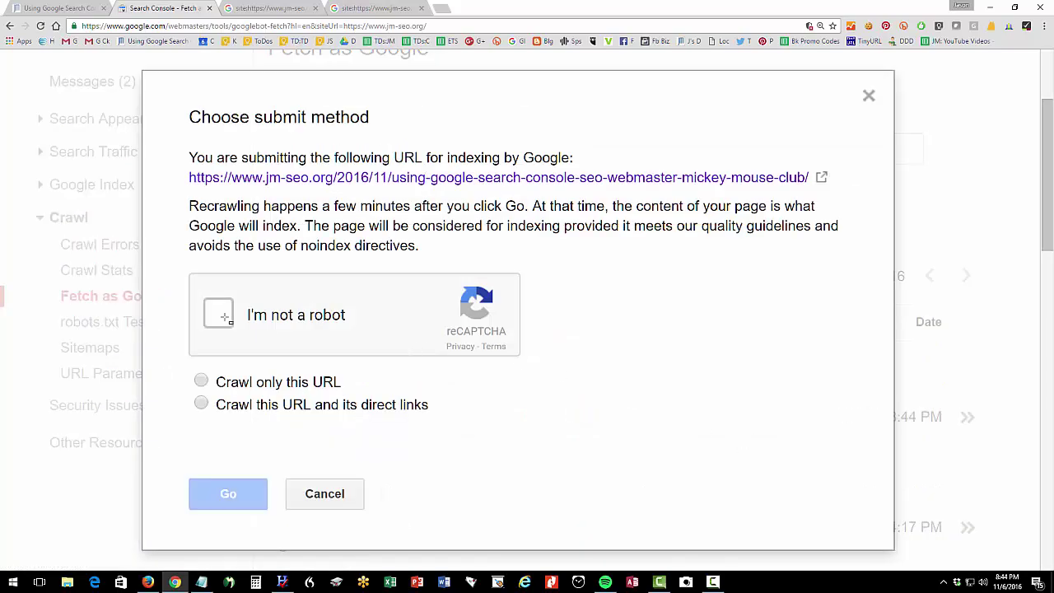
{"action": "left_click", "coordinate": [224, 316]}
{"action": "left_click", "coordinate": [201, 380]}
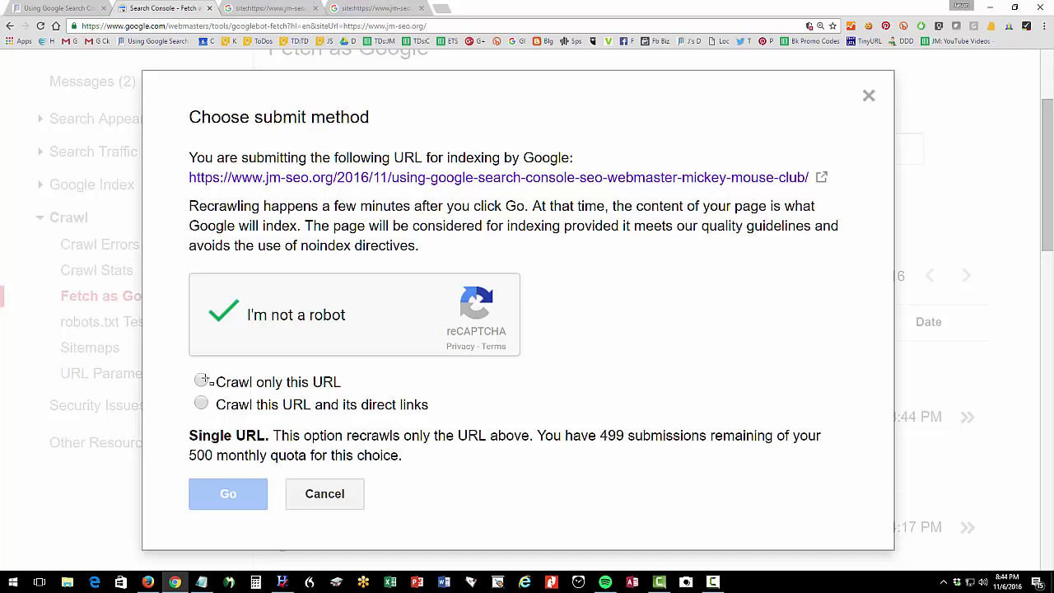
{"action": "left_click", "coordinate": [202, 403]}
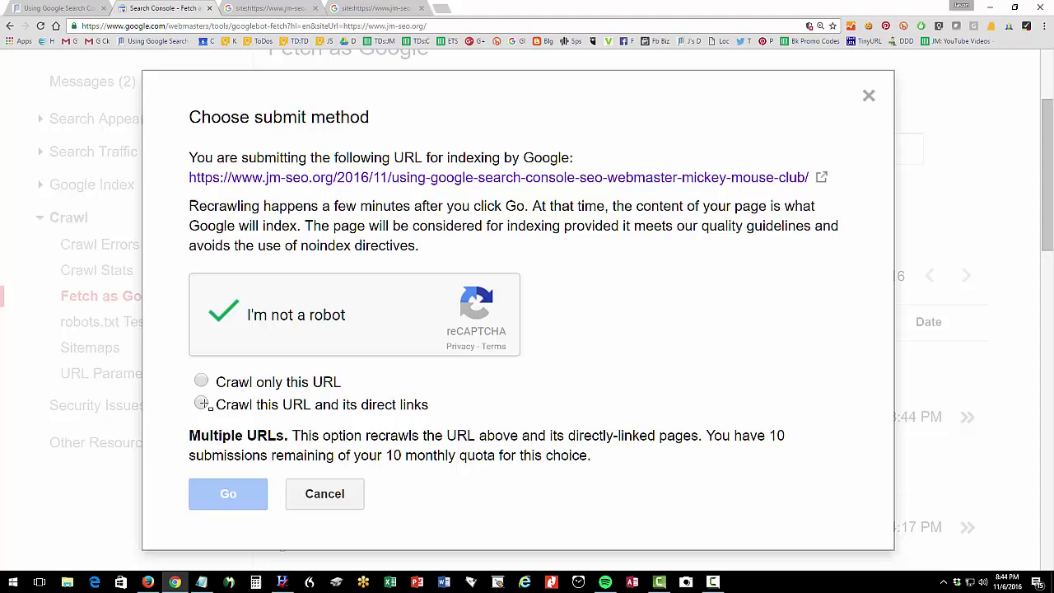
{"action": "left_click", "coordinate": [202, 404]}
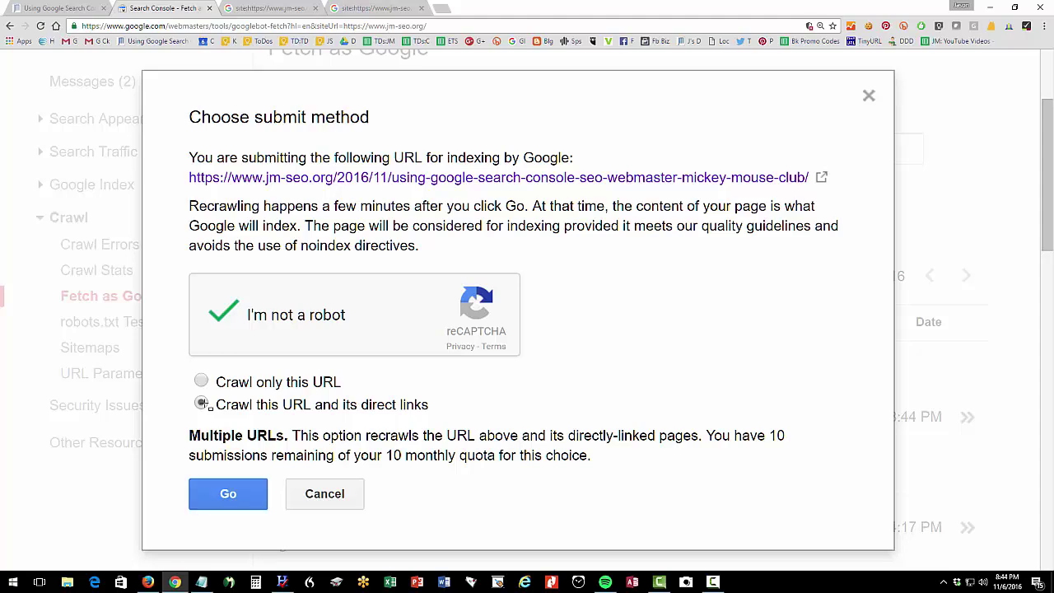
{"action": "left_click", "coordinate": [221, 495]}
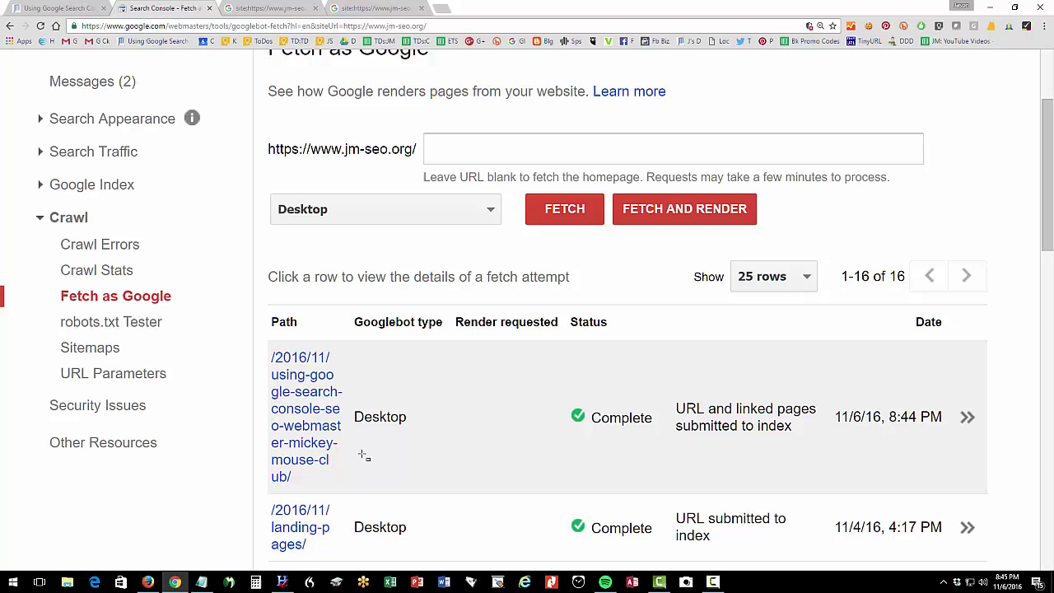
- Fetch the homepage '/' and submit it with 'Crawl this URL and its direct links'
{"action": "left_click", "coordinate": [493, 137]}
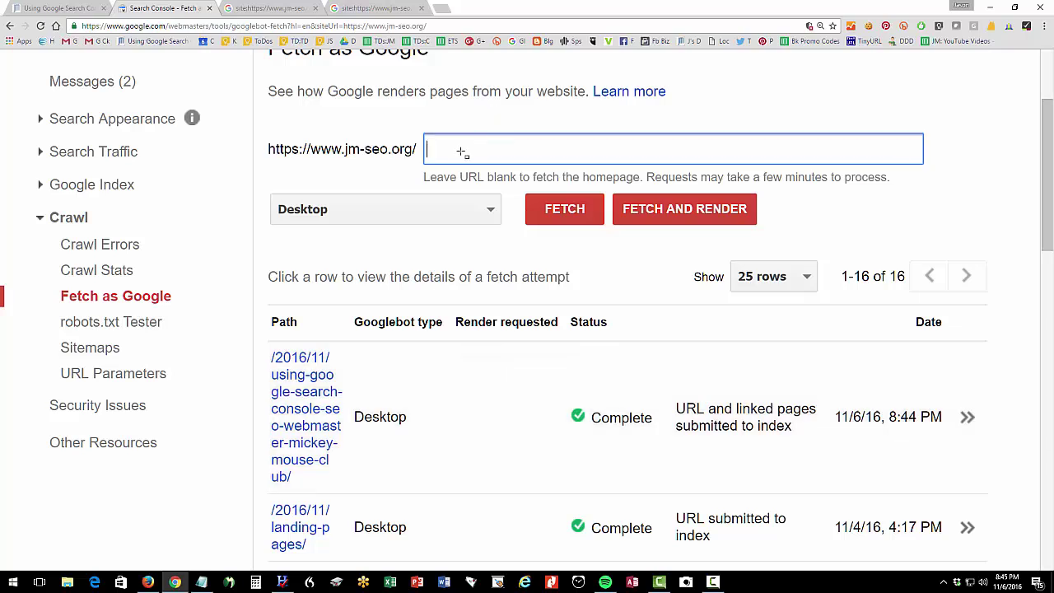
{"action": "left_click", "coordinate": [585, 212]}
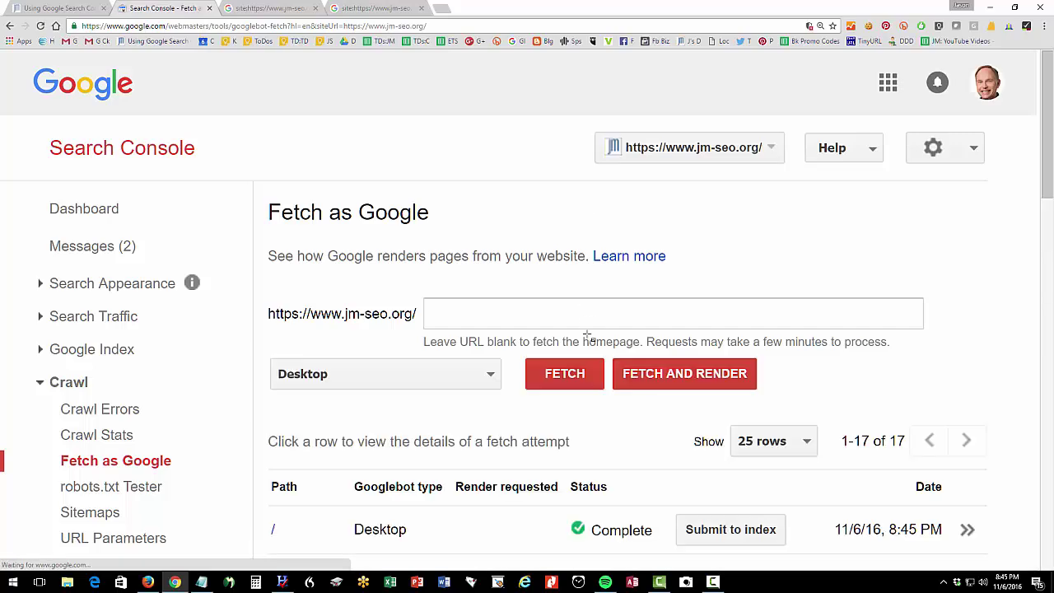
{"action": "scroll", "coordinate": [576, 399], "scroll_direction": "down", "scroll_amount": 2}
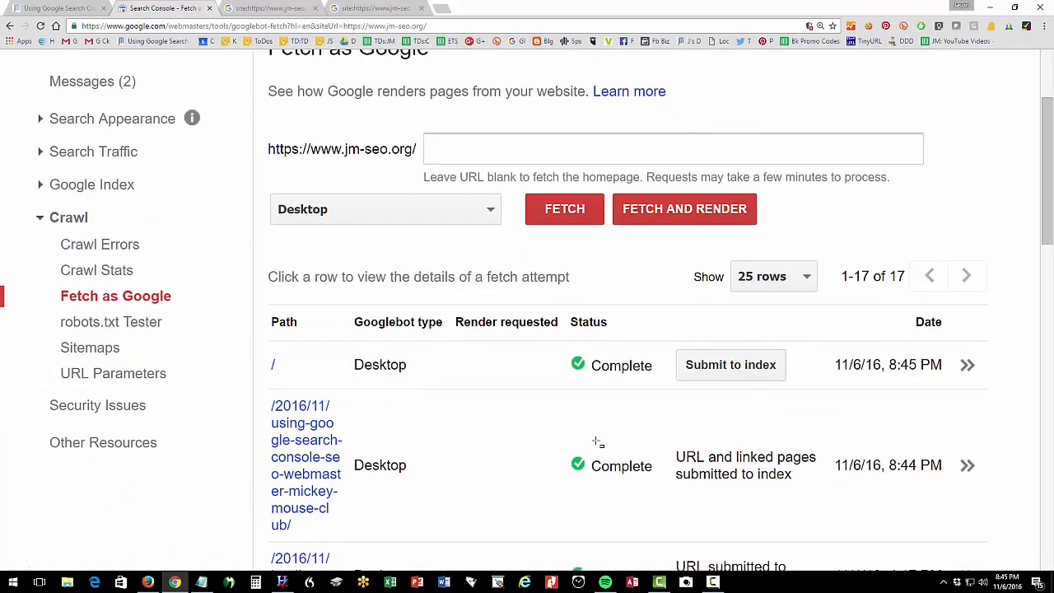
{"action": "left_click", "coordinate": [712, 368]}
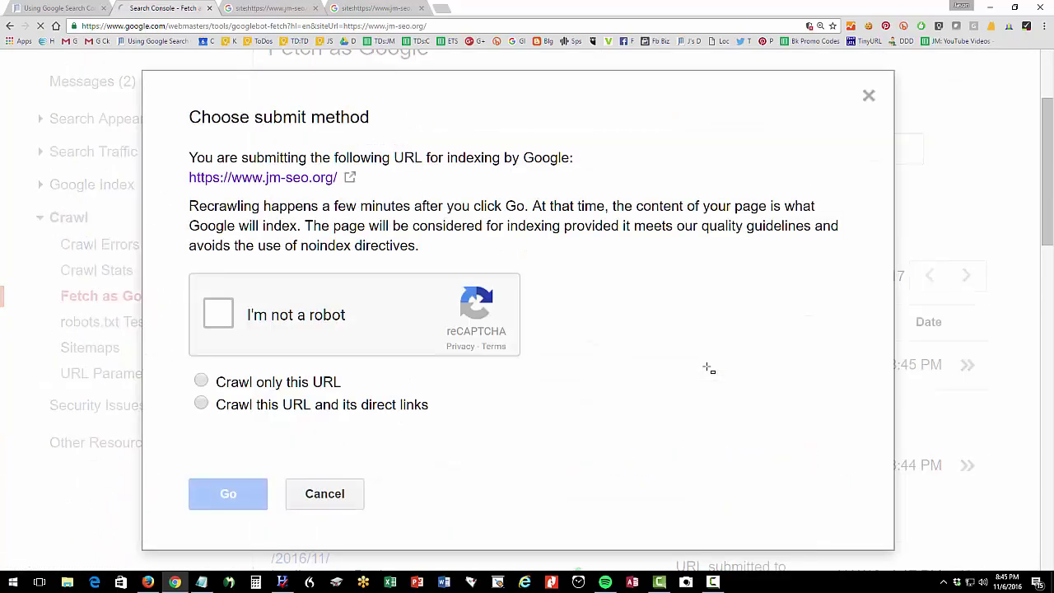
{"action": "left_click", "coordinate": [221, 320]}
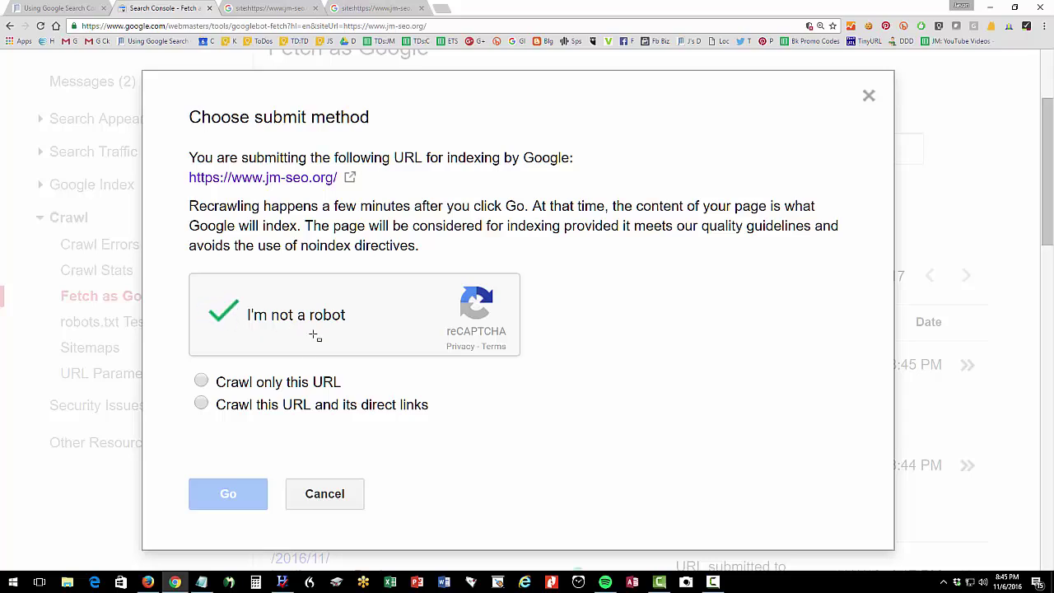
{"action": "left_click", "coordinate": [201, 404]}
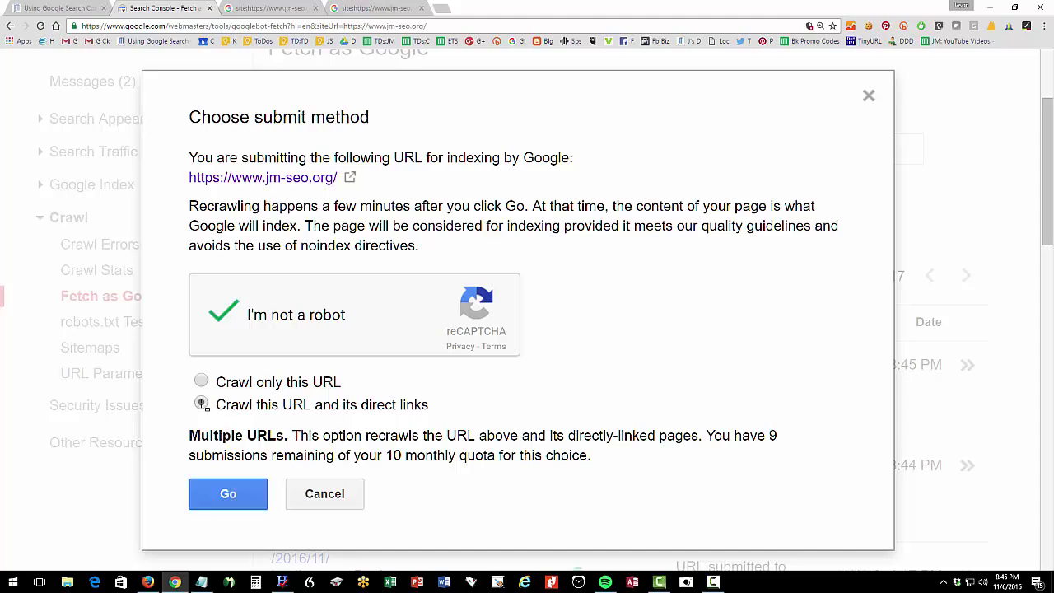
{"action": "left_click", "coordinate": [252, 492]}
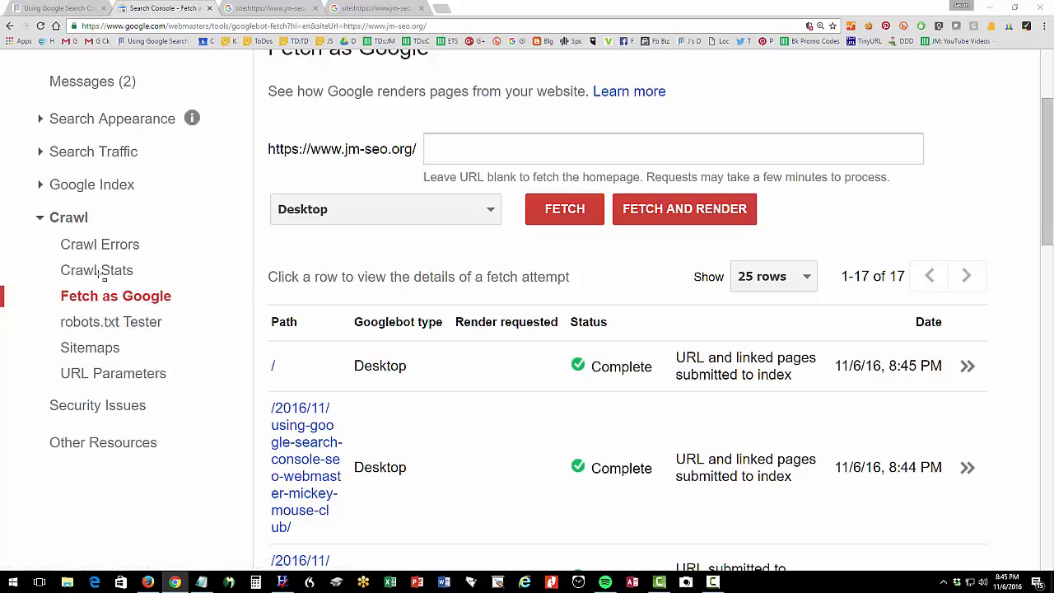
{"action": "left_click_drag", "start_coordinate": [45, 282], "coordinate": [183, 316]}
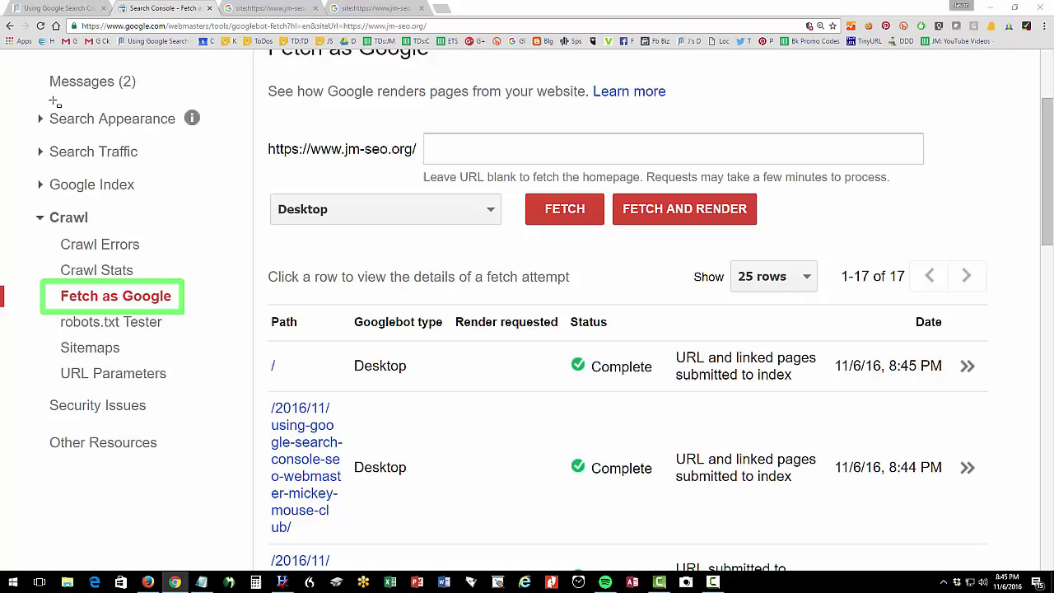
{"action": "left_click_drag", "start_coordinate": [36, 64], "coordinate": [155, 94]}
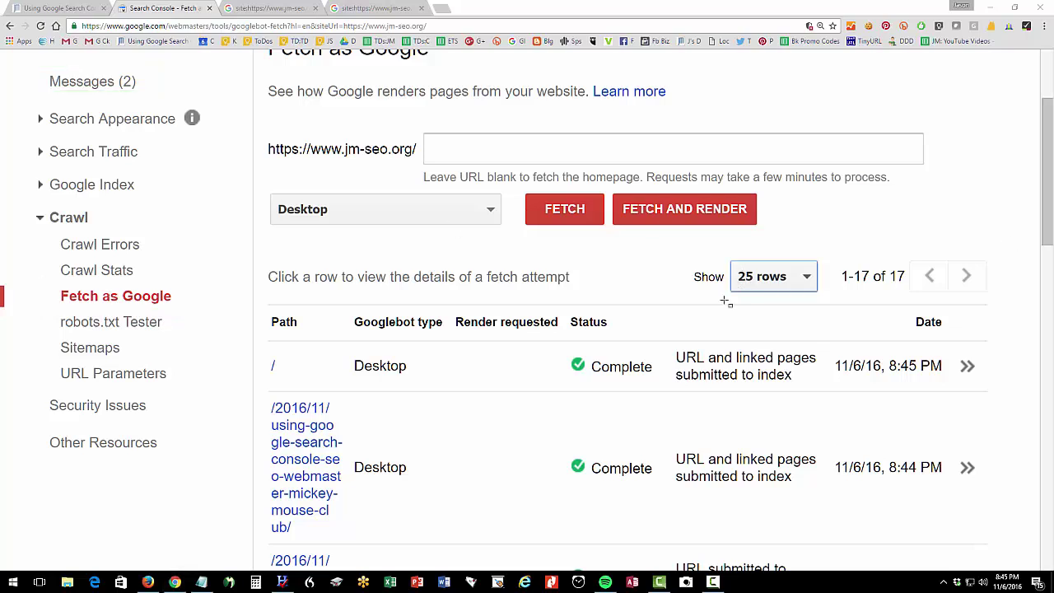
- Review the robots.txt Tester and the Sitemaps report
{"action": "left_click", "coordinate": [87, 323]}
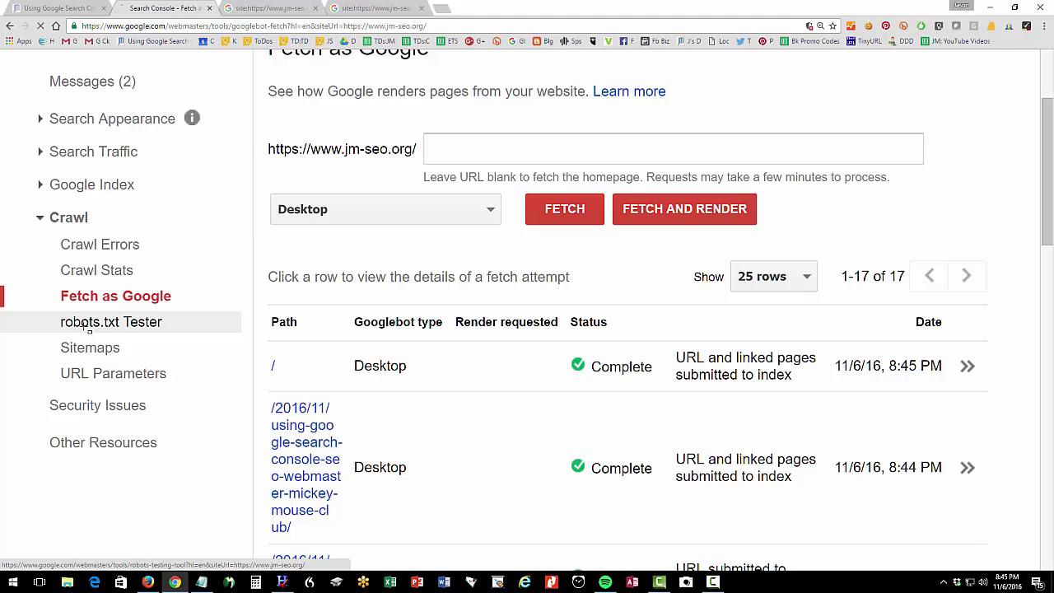
{"action": "scroll", "coordinate": [522, 386], "scroll_direction": "down", "scroll_amount": 3}
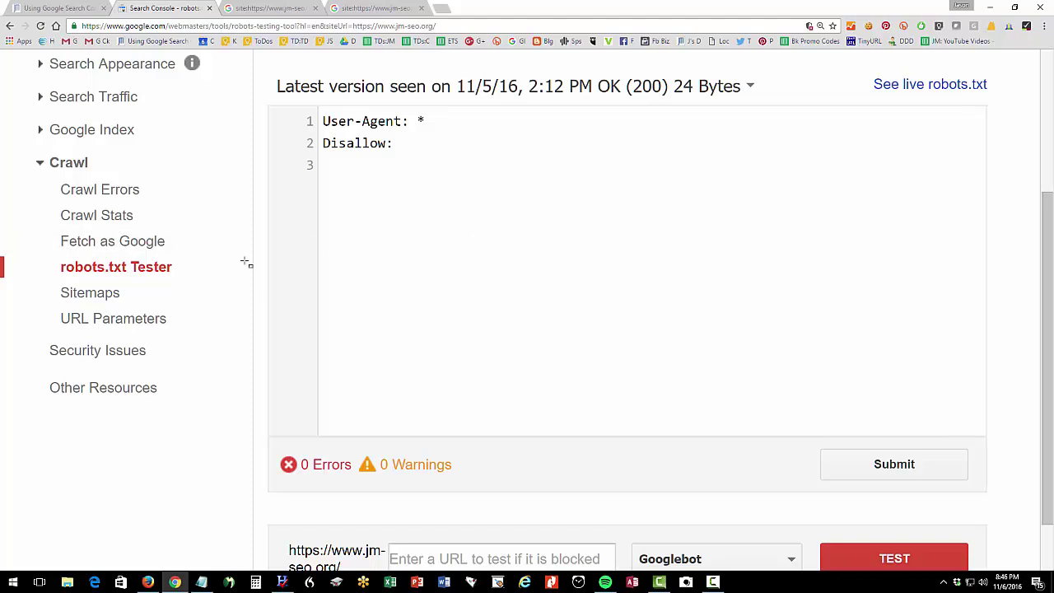
{"action": "left_click", "coordinate": [59, 295]}
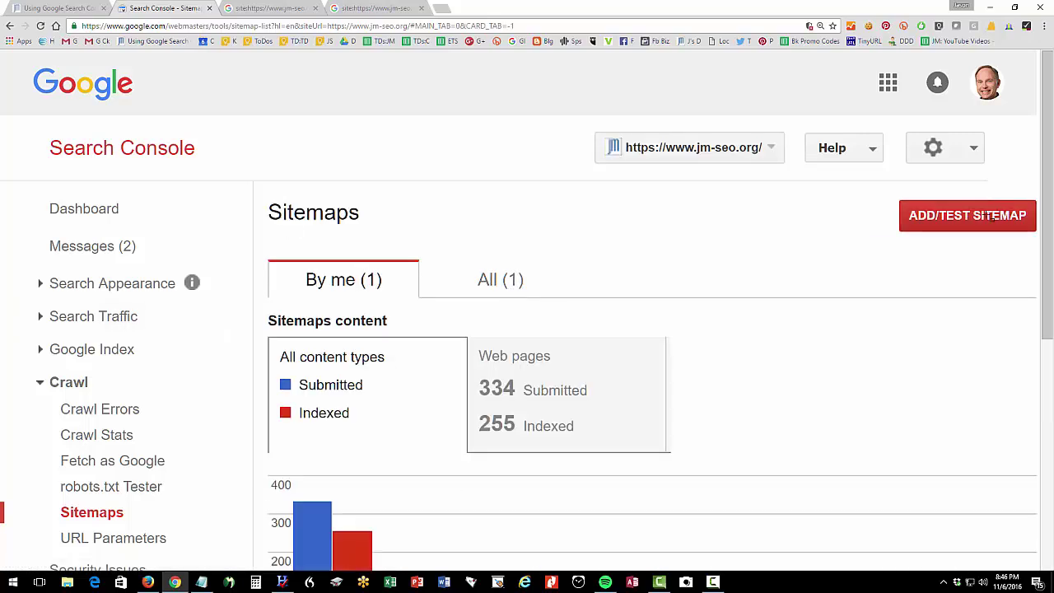
{"action": "scroll", "coordinate": [788, 299], "scroll_direction": "down", "scroll_amount": 1}
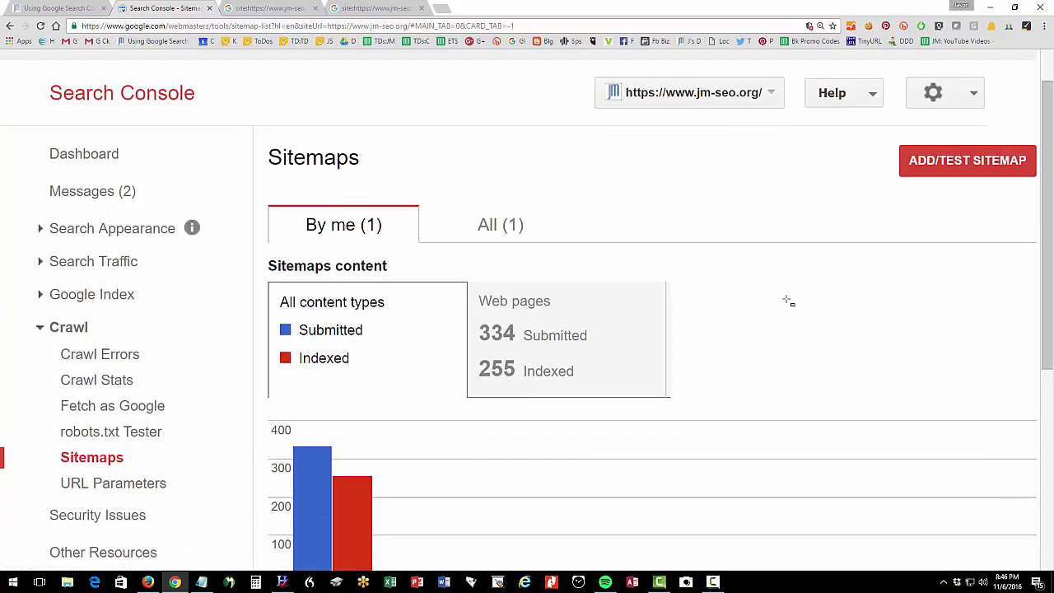
{"action": "scroll", "coordinate": [788, 301], "scroll_direction": "down", "scroll_amount": 1}
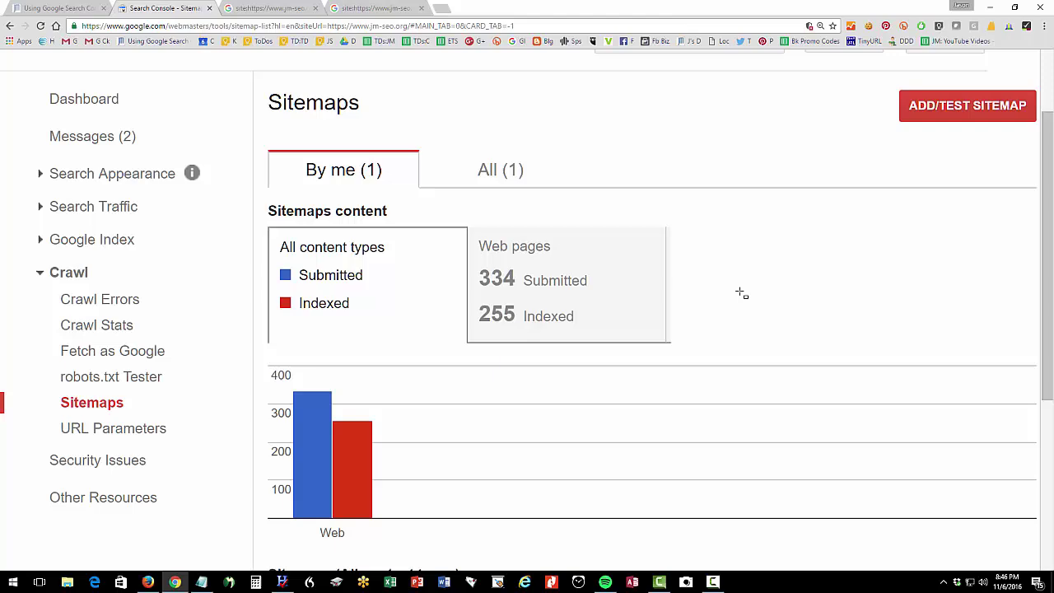
- Check URL Parameters (only 'hid') and Security Issues, then return to the jm-seo.org post
{"action": "left_click", "coordinate": [165, 428]}
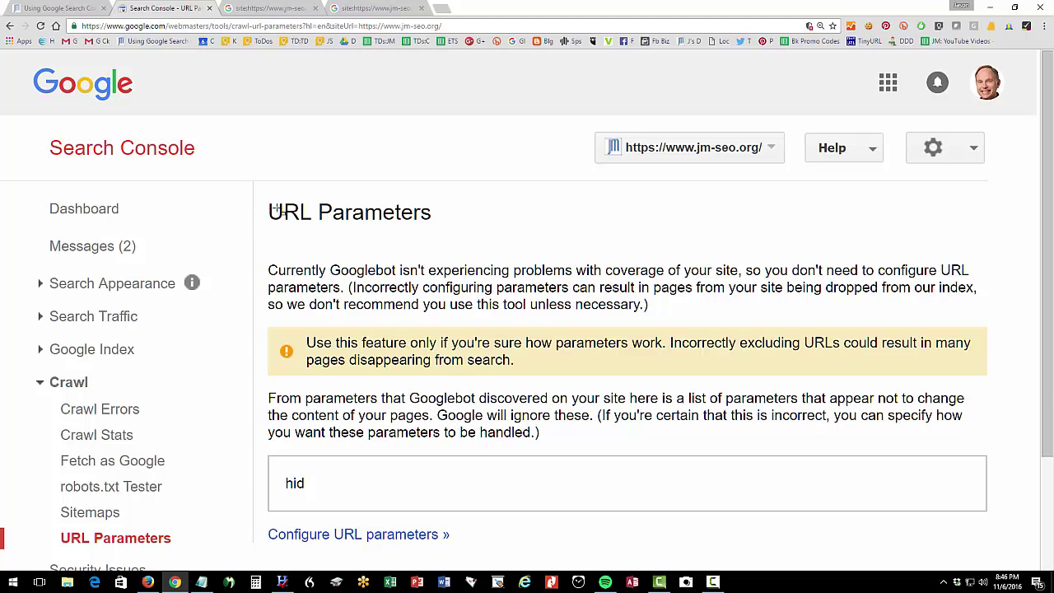
{"action": "left_click_drag", "start_coordinate": [270, 212], "coordinate": [441, 211]}
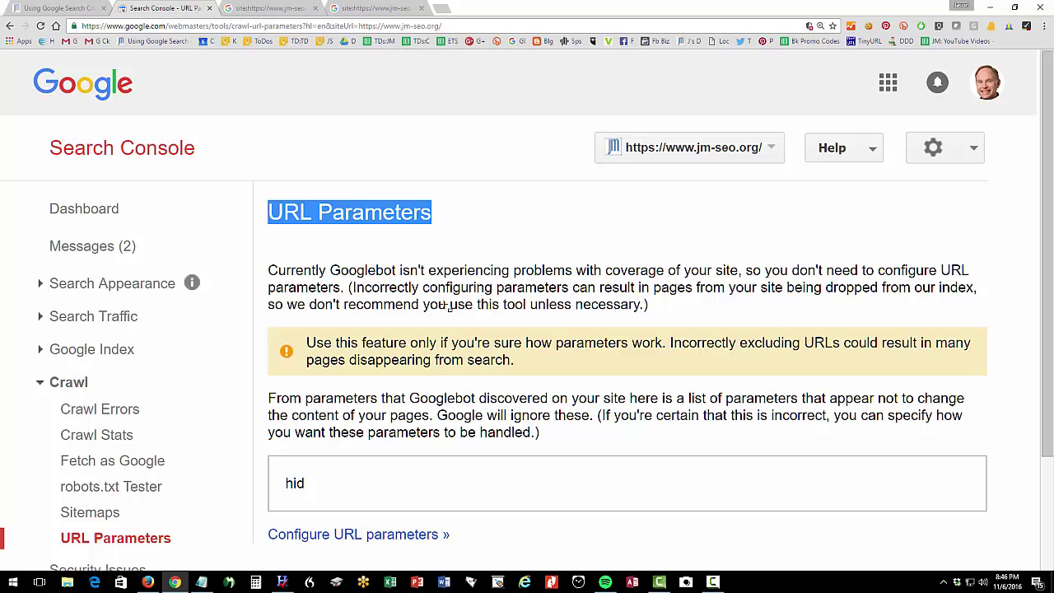
{"action": "scroll", "coordinate": [446, 306], "scroll_direction": "down", "scroll_amount": 2}
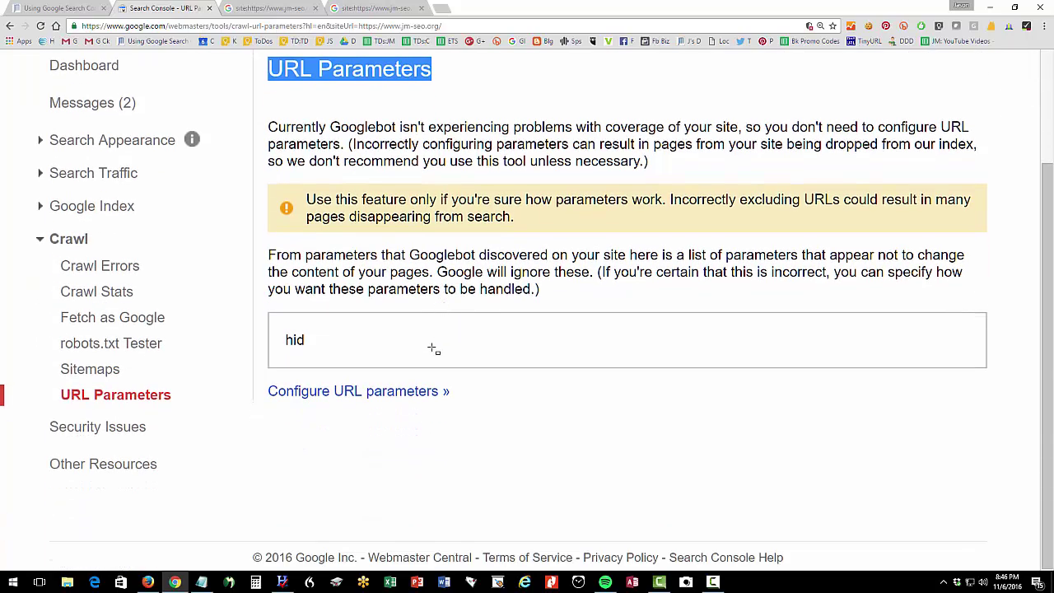
{"action": "left_click", "coordinate": [102, 430]}
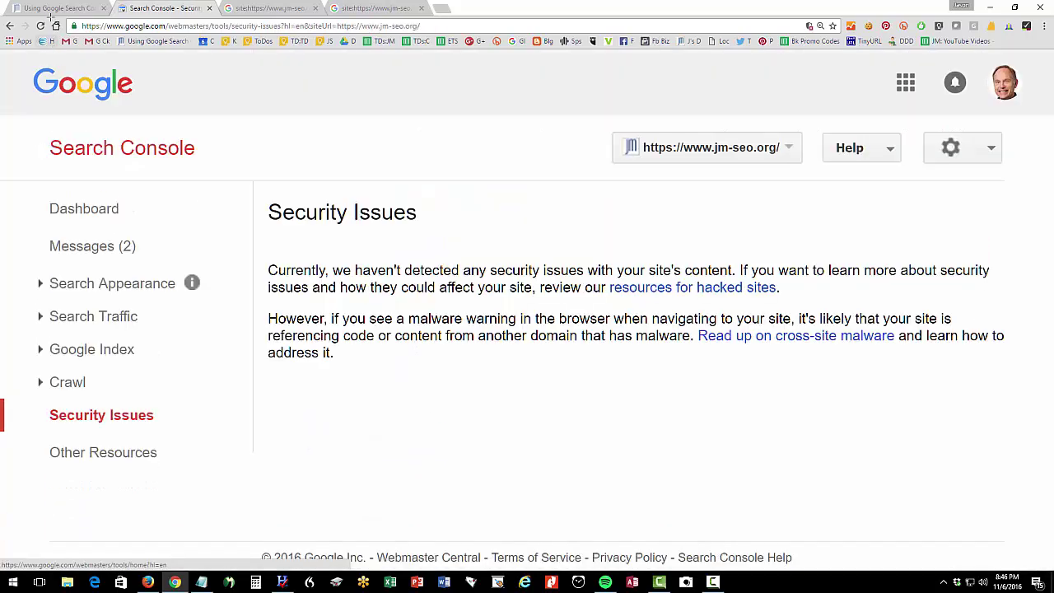
{"action": "left_click", "coordinate": [52, 10]}
{"action": "scroll", "coordinate": [255, 361], "scroll_direction": "down", "scroll_amount": 2}
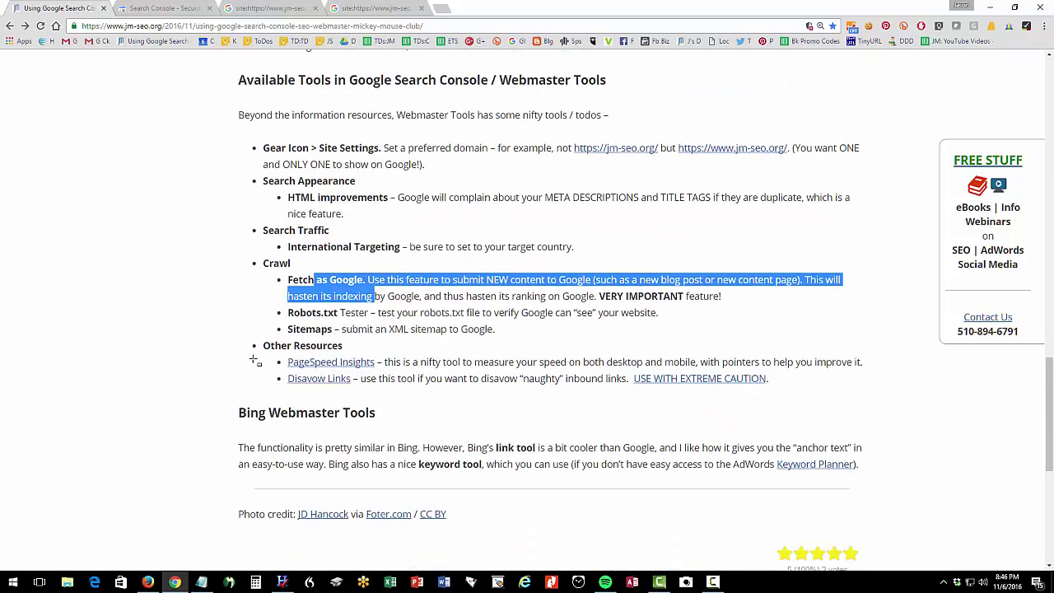
{"action": "right_click", "coordinate": [349, 364]}
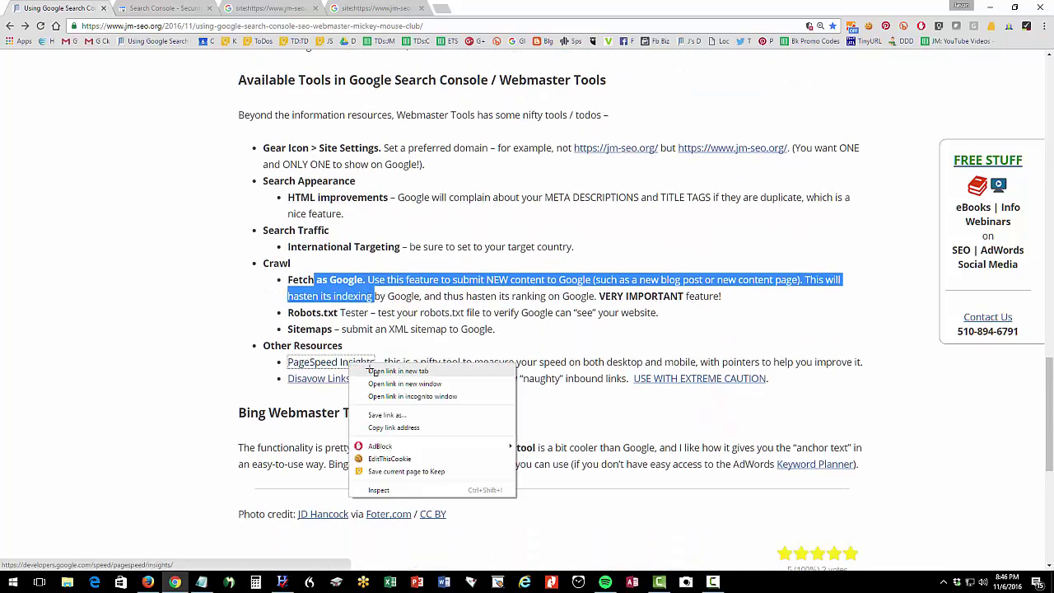
{"action": "left_click", "coordinate": [375, 372]}
{"action": "left_click", "coordinate": [185, 10]}
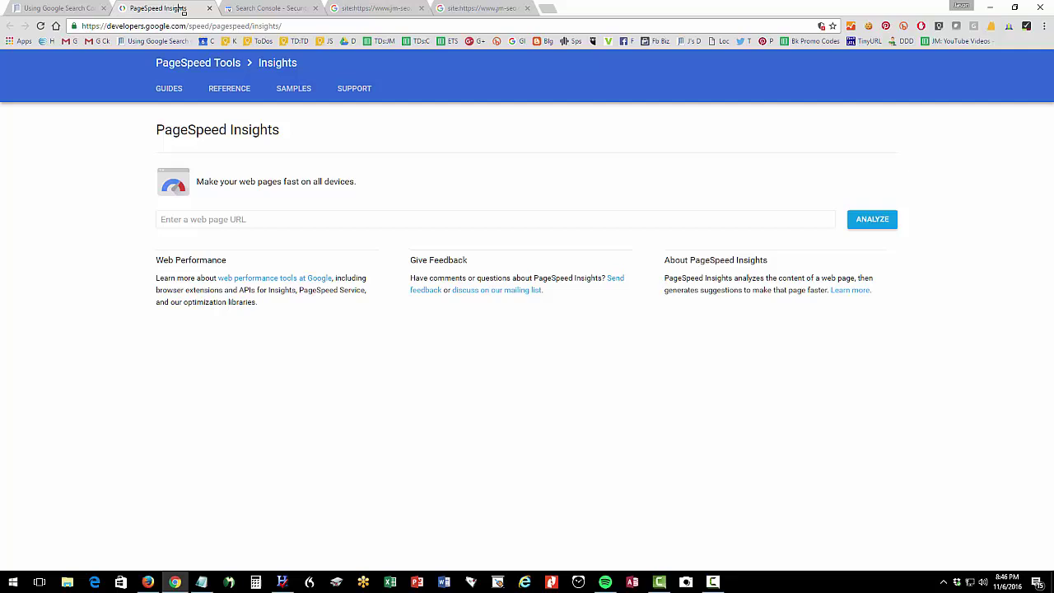
{"action": "left_click", "coordinate": [255, 219]}
{"action": "type", "text": "h"}
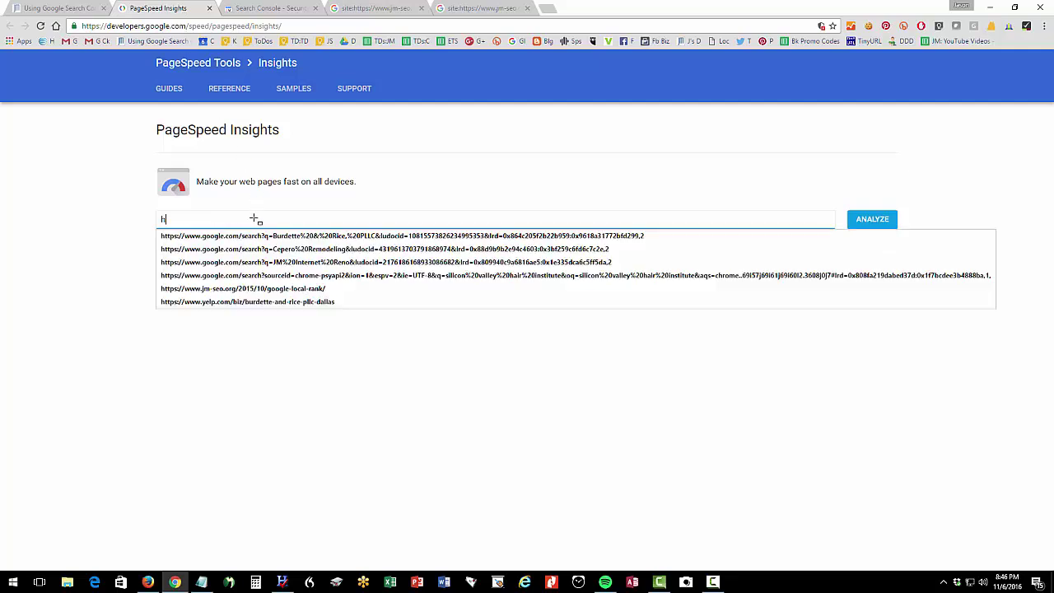
{"action": "type", "text": "ttps://www.jm-seo.org/"}
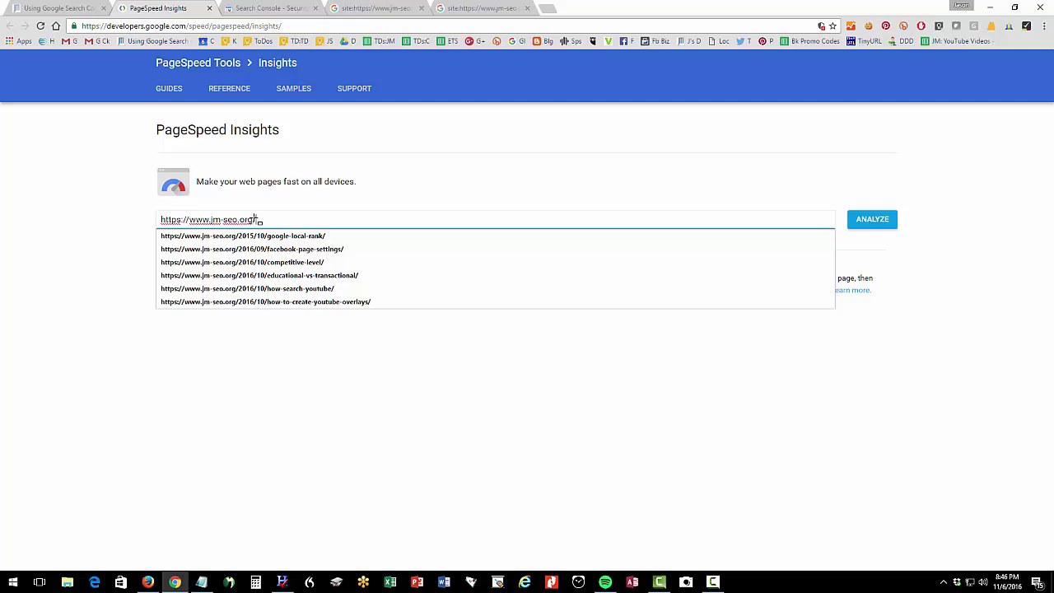
{"action": "left_click", "coordinate": [868, 216]}
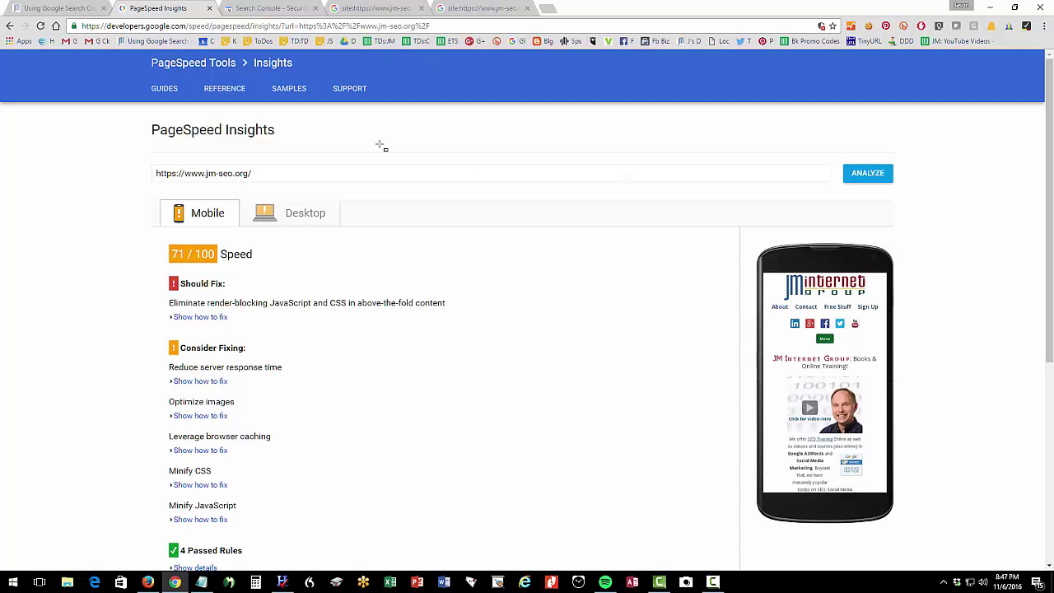
- Highlight the analysed address and the 71/100 mobile speed results
{"action": "left_click_drag", "start_coordinate": [257, 174], "coordinate": [160, 173]}
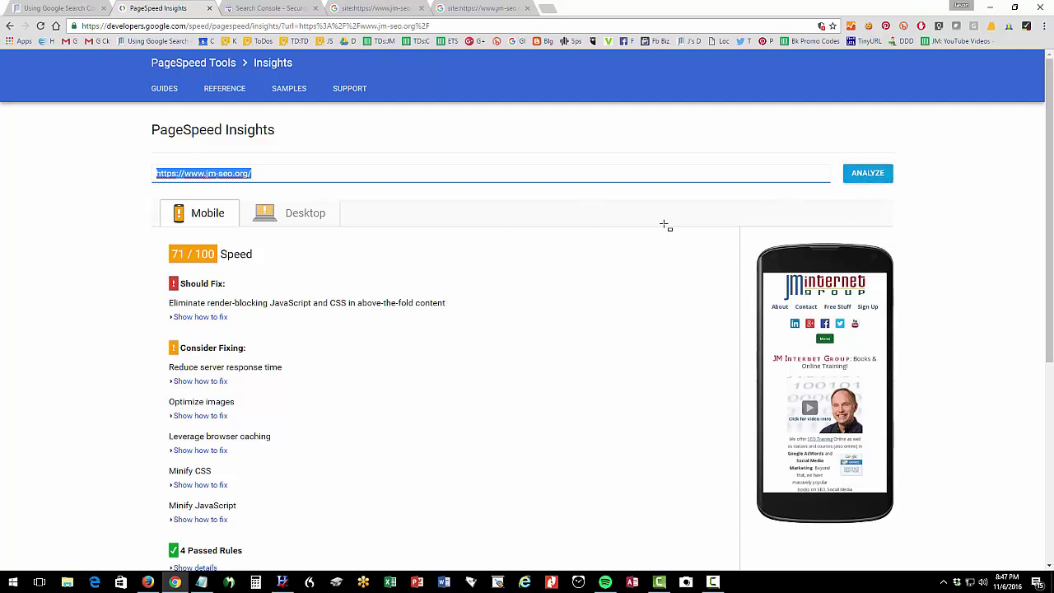
{"action": "key", "text": "Print"}
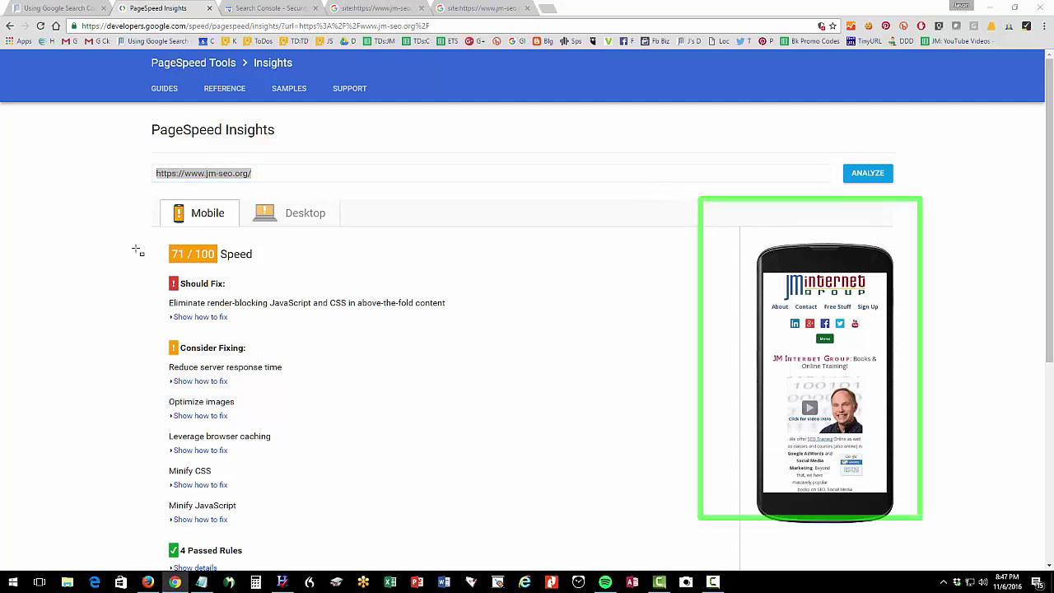
{"action": "left_click_drag", "start_coordinate": [133, 223], "coordinate": [473, 334]}
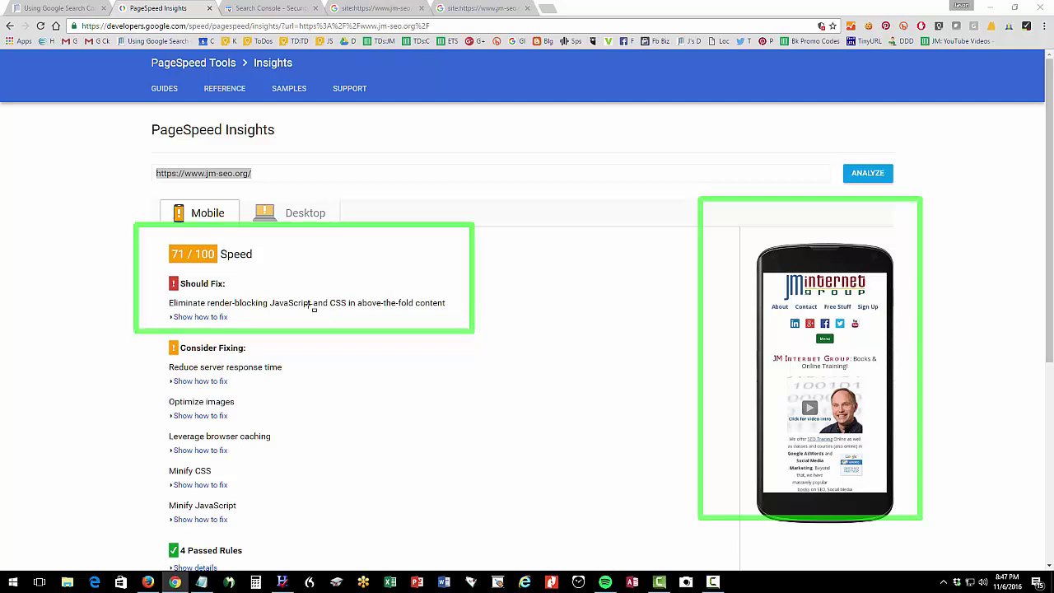
{"action": "left_click_drag", "start_coordinate": [151, 344], "coordinate": [298, 390]}
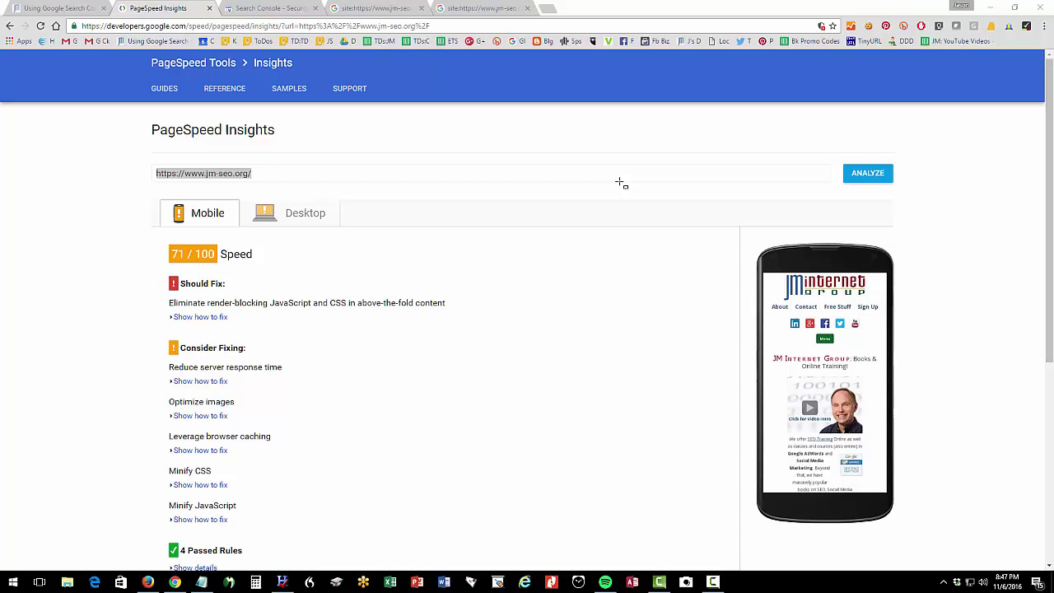
- Open the Disavow Links tool from the article in a new tab, then close that Search Console tab
{"action": "left_click", "coordinate": [38, 8]}
{"action": "left_click", "coordinate": [400, 388]}
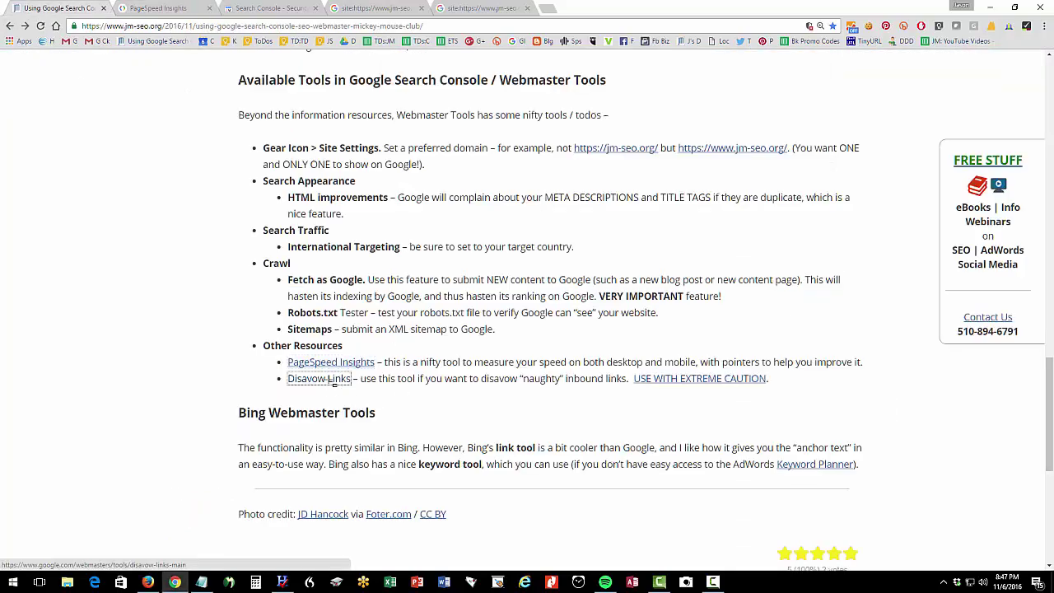
{"action": "right_click", "coordinate": [338, 381]}
{"action": "left_click", "coordinate": [367, 389]}
{"action": "left_click", "coordinate": [247, 7]}
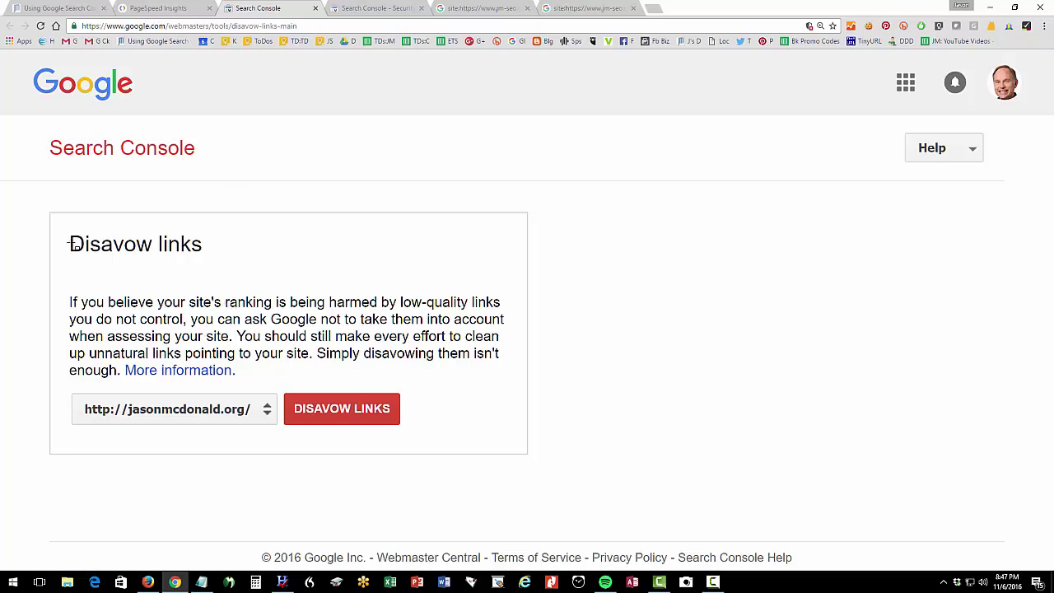
{"action": "left_click_drag", "start_coordinate": [69, 244], "coordinate": [234, 254]}
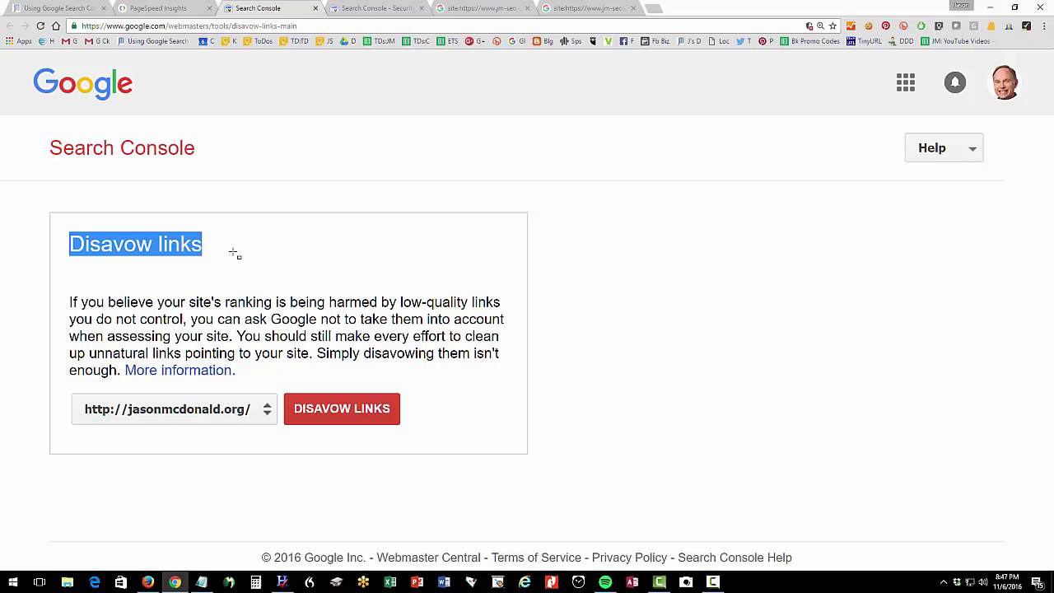
{"action": "left_click", "coordinate": [315, 8]}
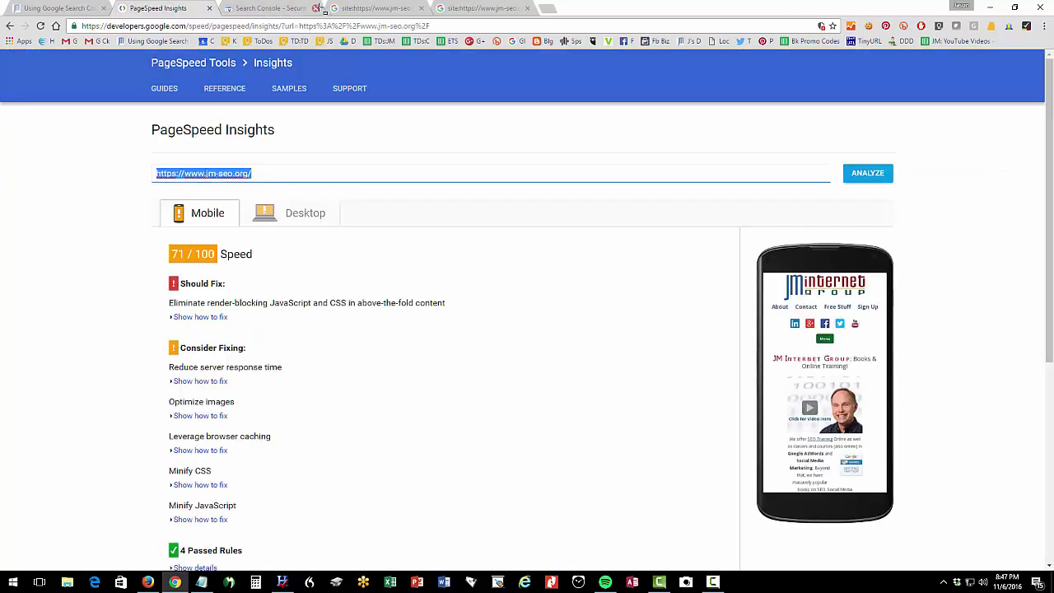
- Close the PageSpeed Insights and leftover tabs, then bring up the Bing Webmaster SEO Analyzer window
{"action": "left_click", "coordinate": [209, 7]}
{"action": "left_click", "coordinate": [209, 7]}
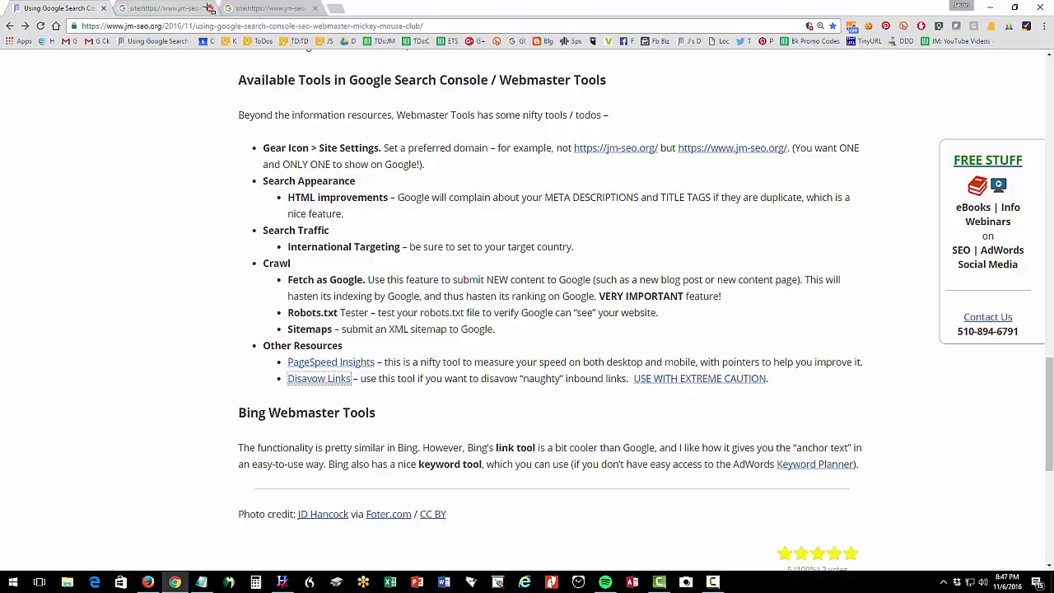
{"action": "left_click", "coordinate": [209, 7]}
{"action": "left_click", "coordinate": [209, 7]}
{"action": "scroll", "coordinate": [421, 285], "scroll_direction": "down", "scroll_amount": 1}
{"action": "scroll", "coordinate": [393, 275], "scroll_direction": "down", "scroll_amount": 3}
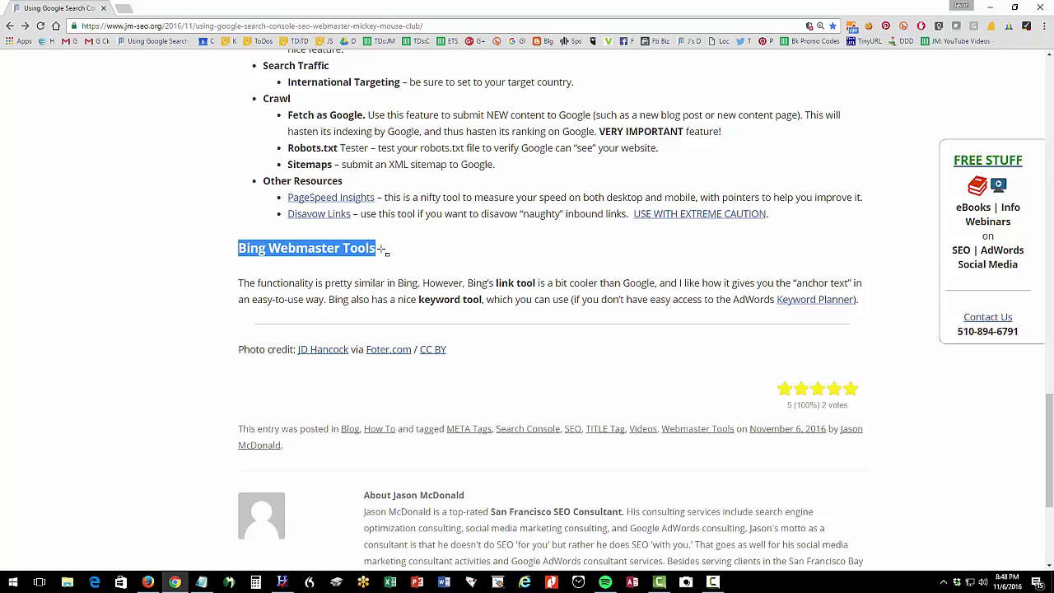
{"action": "left_click", "coordinate": [149, 581]}
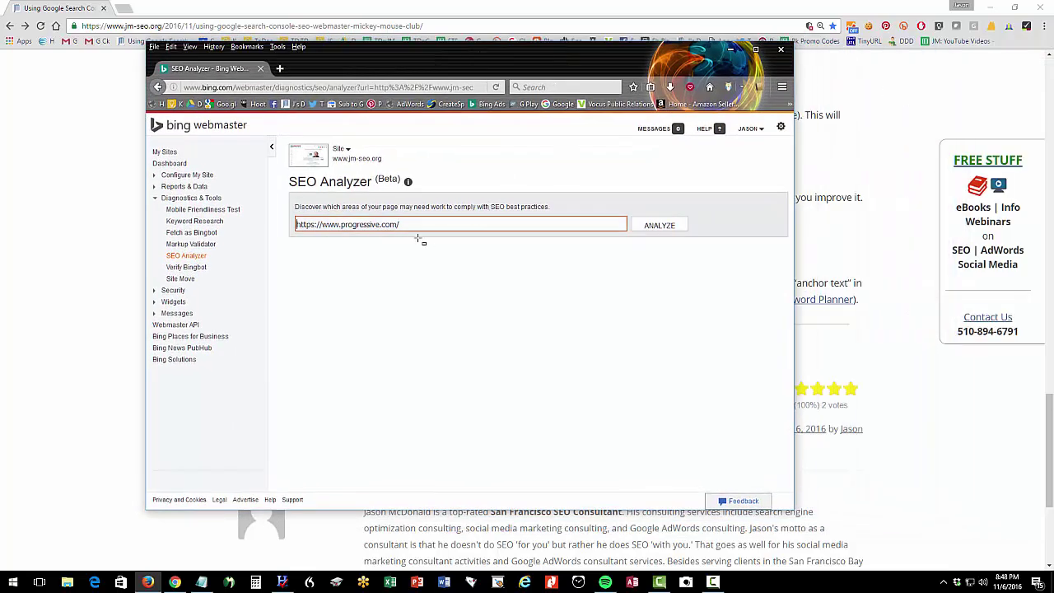
- Clear the progressive.com URL and run Keyword Research for 'motorcycle insurance' (16,883 searches)
{"action": "left_click_drag", "start_coordinate": [412, 224], "coordinate": [198, 225]}
{"action": "key", "text": "BackSpace"}
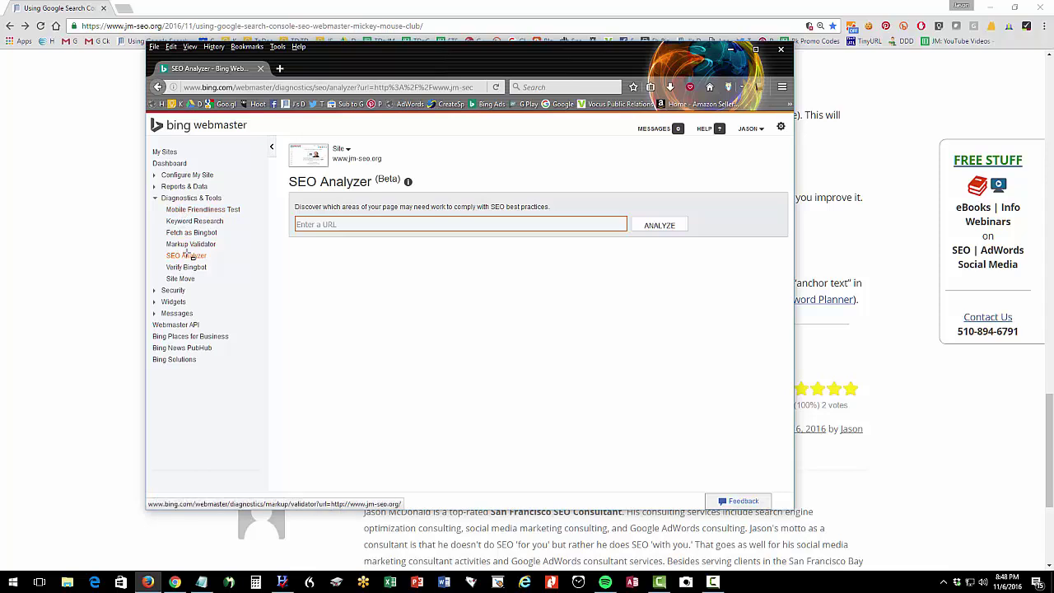
{"action": "left_click", "coordinate": [196, 221]}
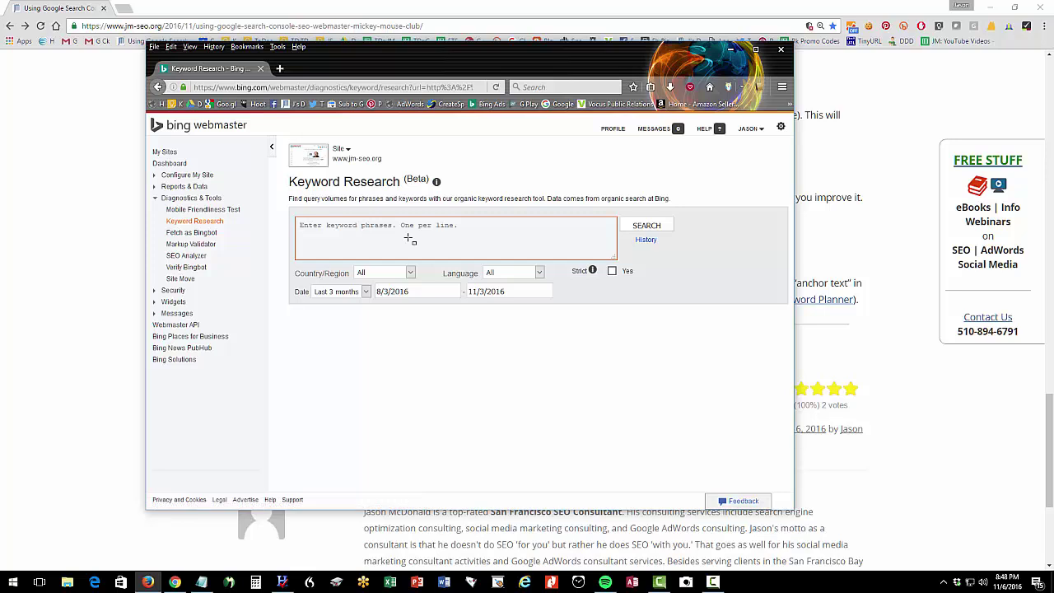
{"action": "type", "text": "motorcycle insurance"}
{"action": "left_click", "coordinate": [631, 224]}
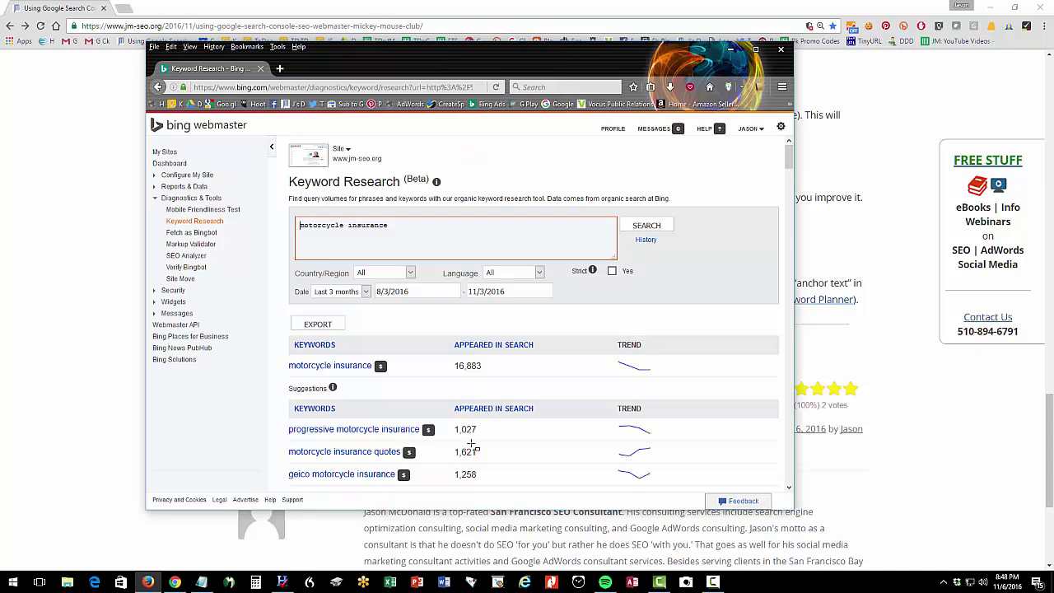
{"action": "scroll", "coordinate": [473, 446], "scroll_direction": "down", "scroll_amount": 3}
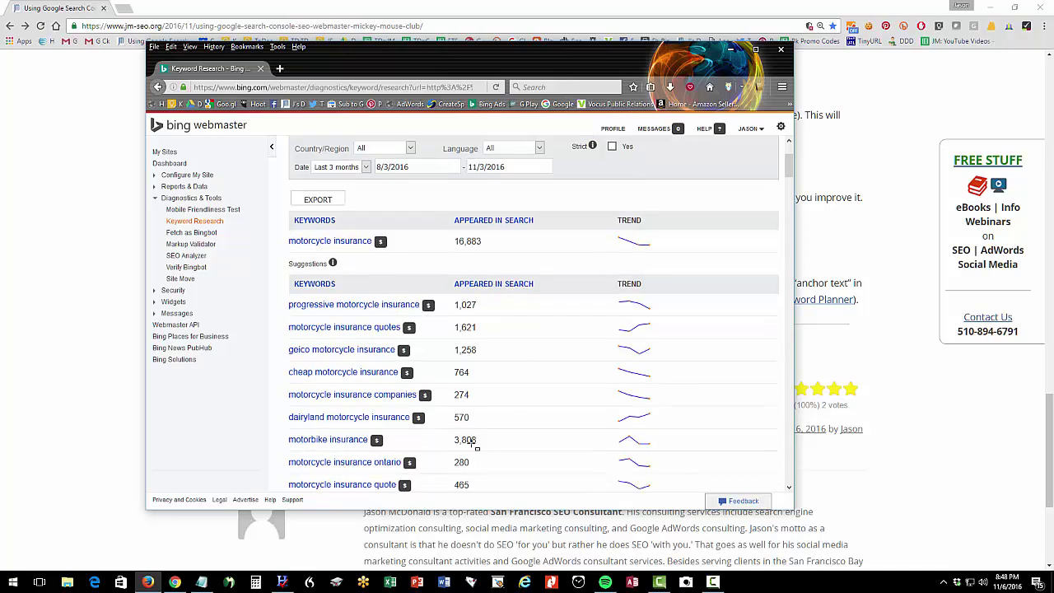
{"action": "scroll", "coordinate": [475, 446], "scroll_direction": "down", "scroll_amount": 1}
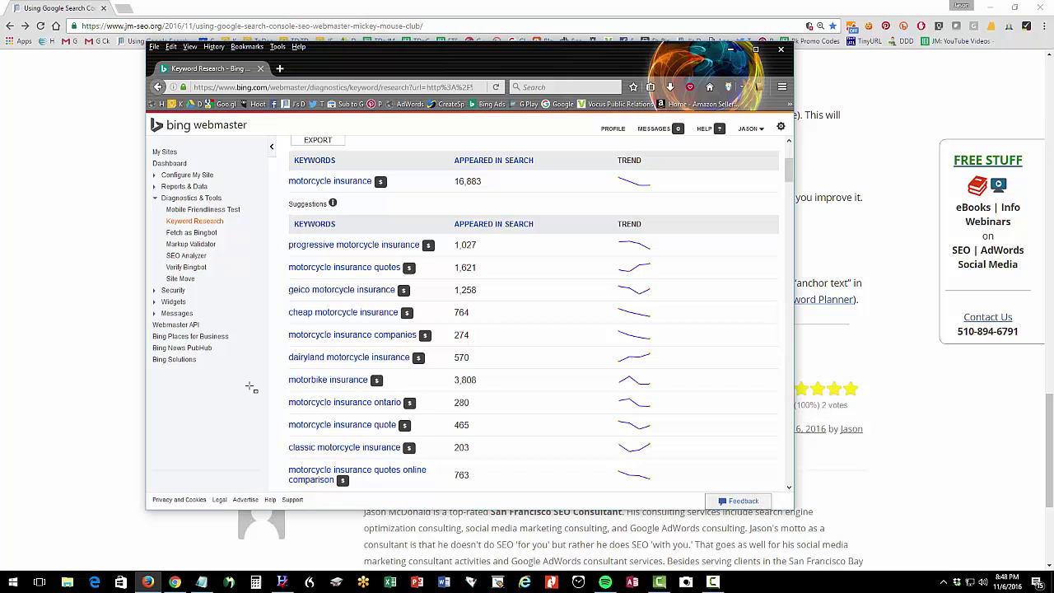
- Show the 1,381 inbound links to the home page, outline the 'SEO Training' anchor text, then minimize Firefox
{"action": "left_click", "coordinate": [156, 187]}
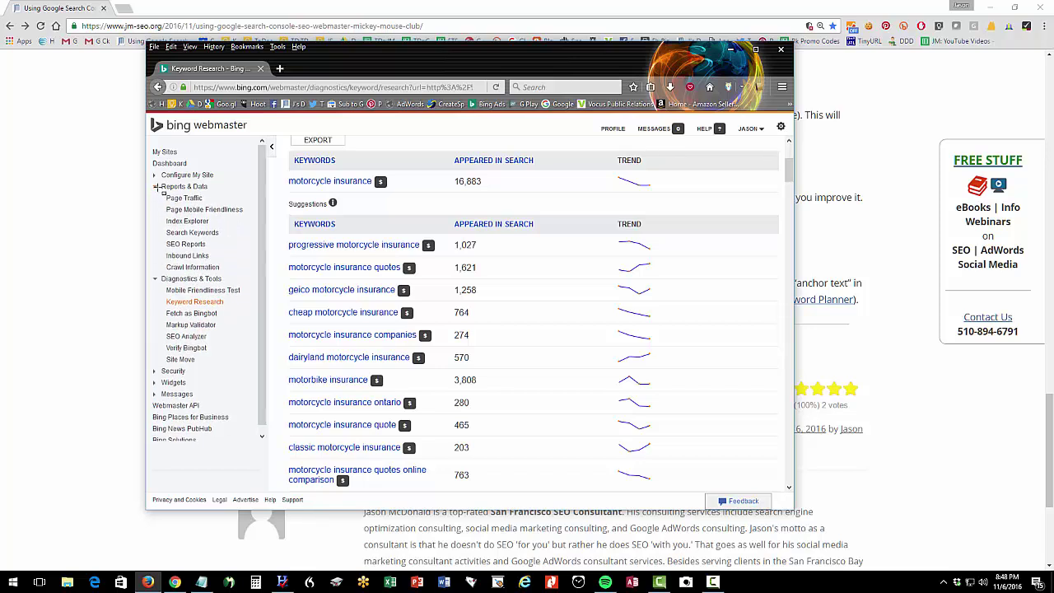
{"action": "left_click", "coordinate": [188, 255]}
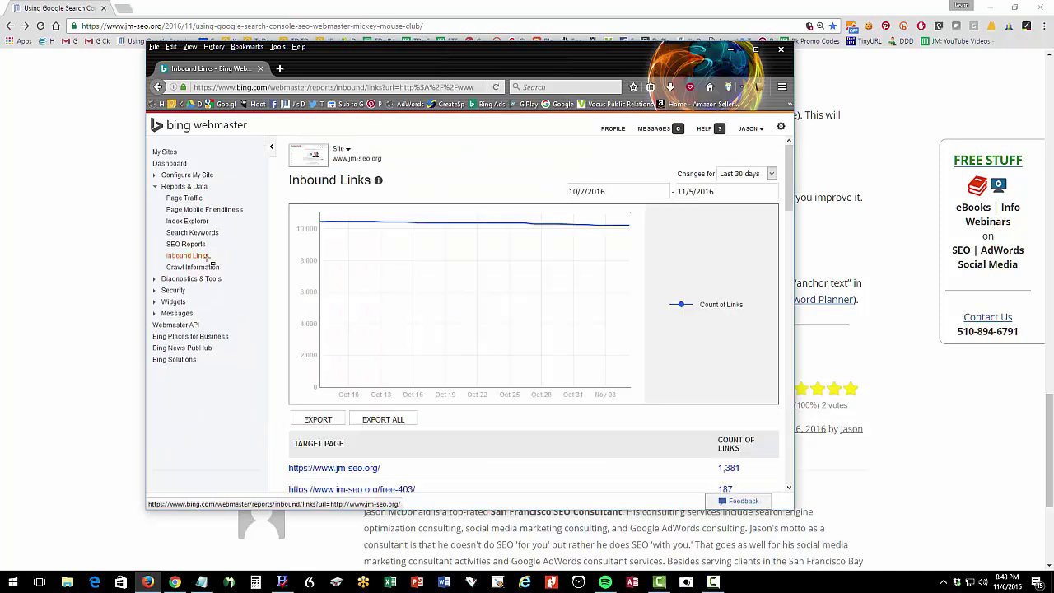
{"action": "scroll", "coordinate": [483, 341], "scroll_direction": "down", "scroll_amount": 3}
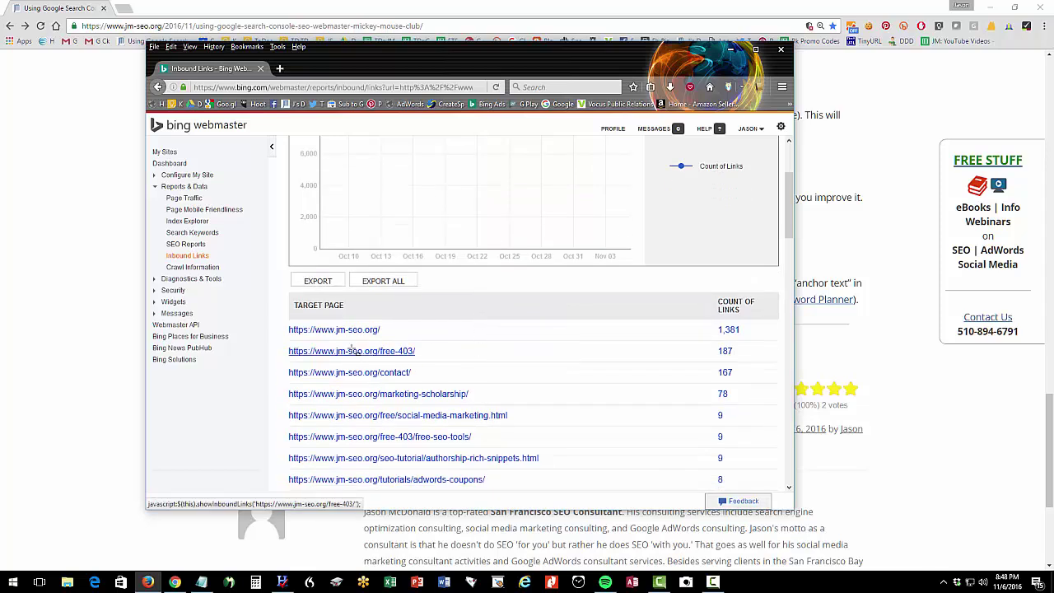
{"action": "left_click", "coordinate": [736, 330]}
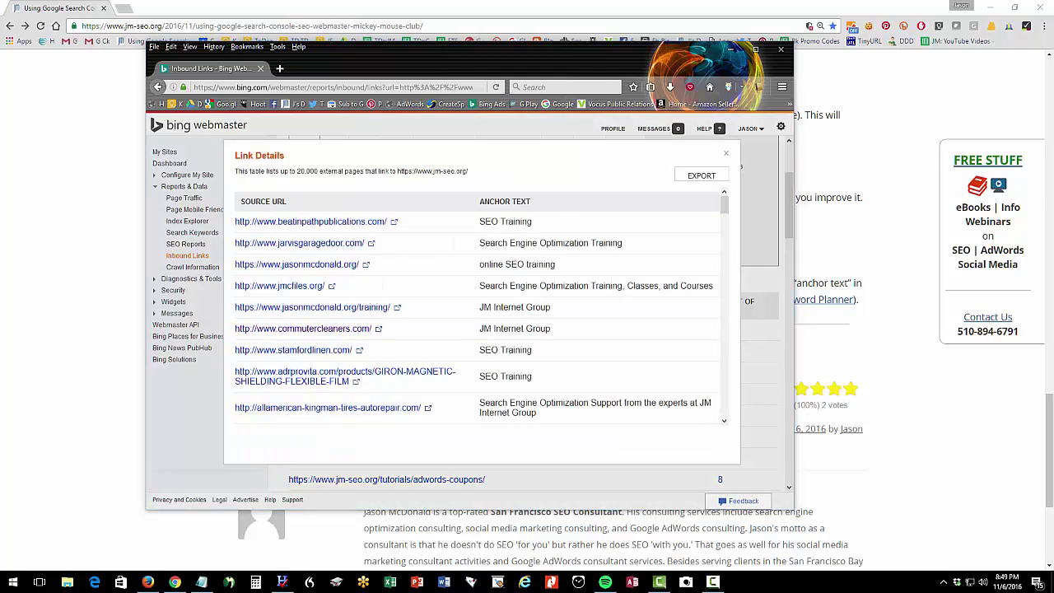
{"action": "left_click_drag", "start_coordinate": [454, 189], "coordinate": [579, 414]}
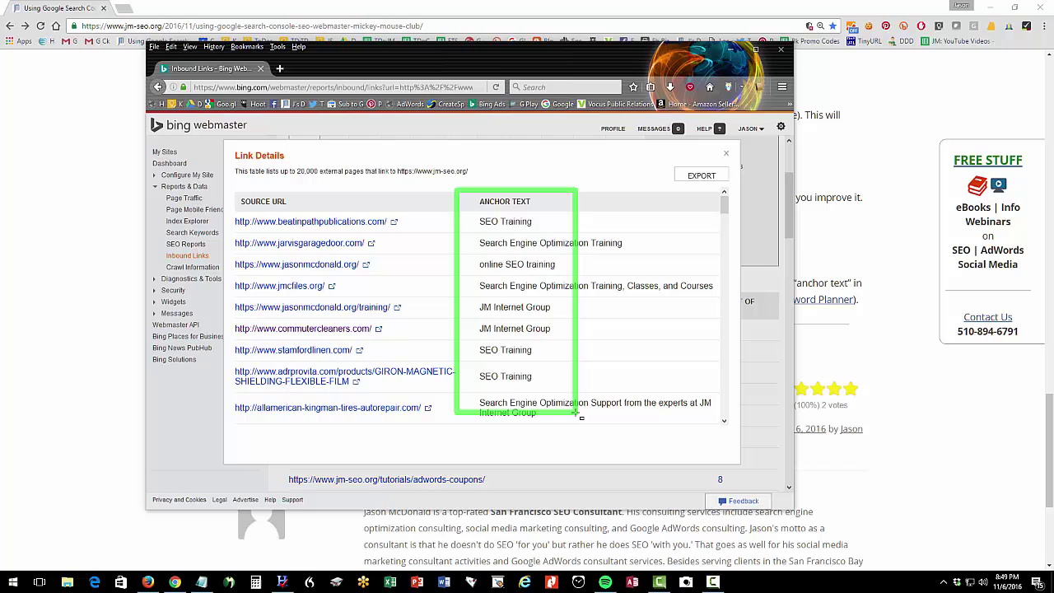
{"action": "left_click_drag", "start_coordinate": [458, 332], "coordinate": [560, 367]}
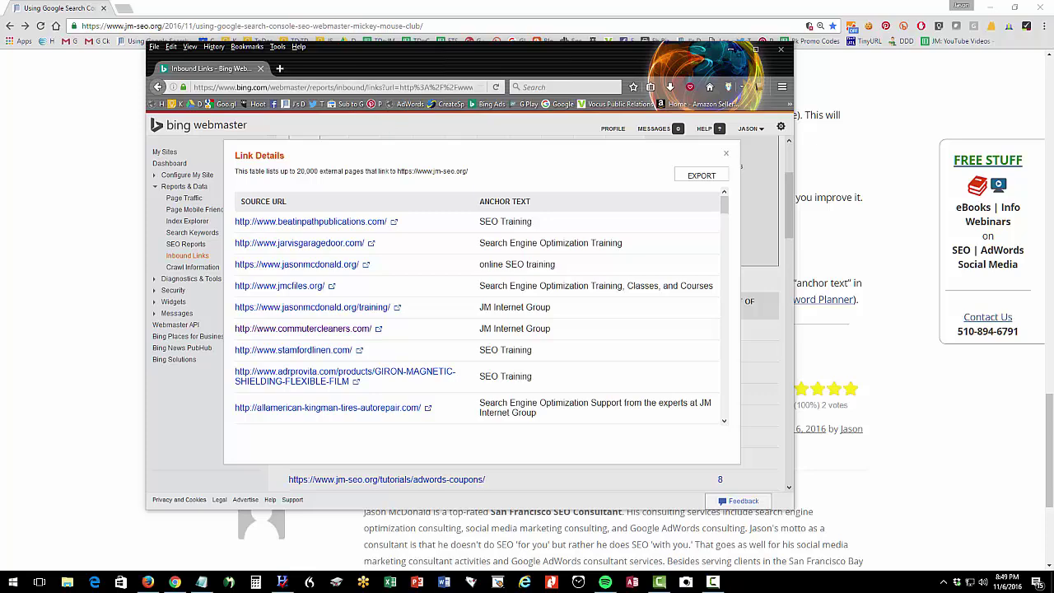
{"action": "left_click", "coordinate": [731, 50]}
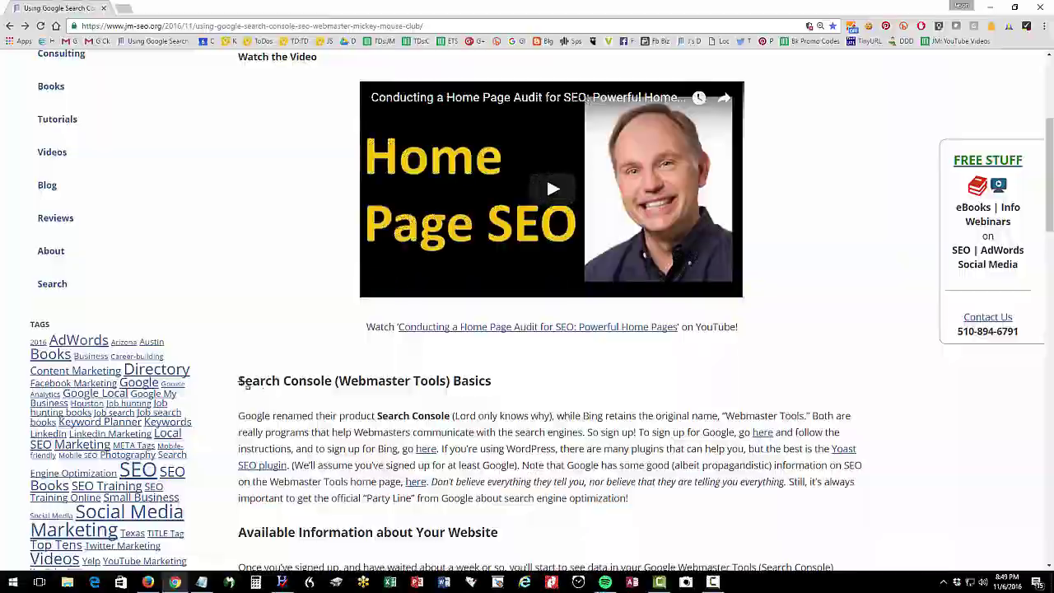
{"action": "left_click_drag", "start_coordinate": [238, 380], "coordinate": [509, 383]}
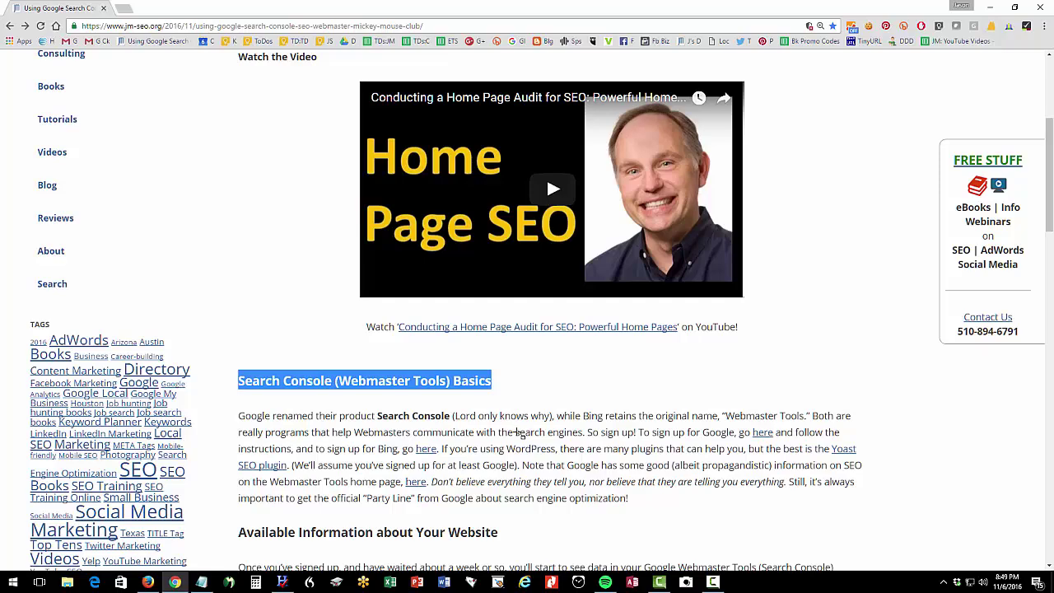
{"action": "scroll", "coordinate": [517, 434], "scroll_direction": "down", "scroll_amount": 5}
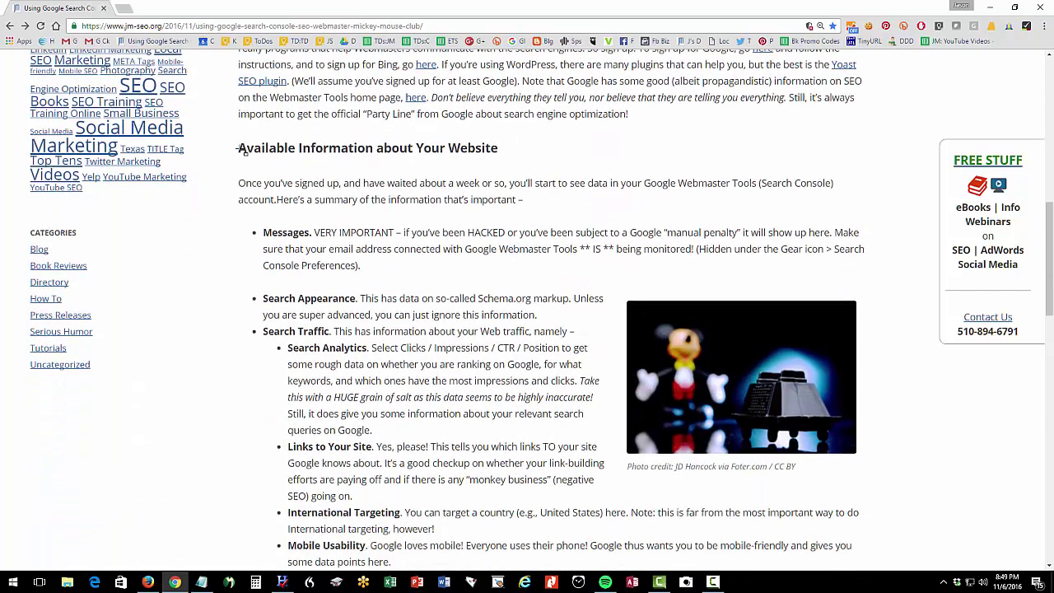
{"action": "left_click_drag", "start_coordinate": [236, 151], "coordinate": [519, 159]}
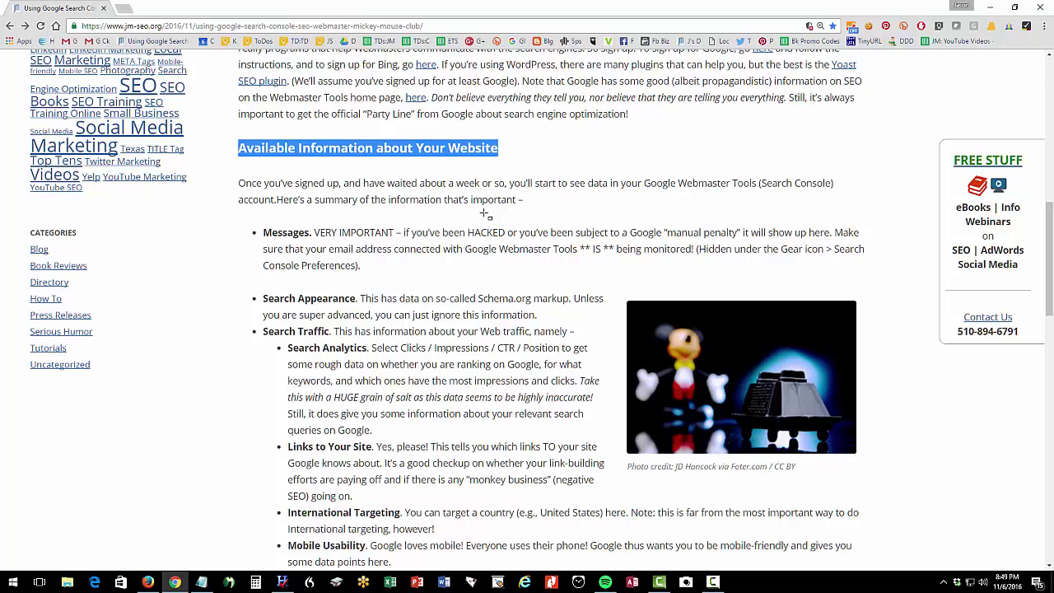
{"action": "left_click_drag", "start_coordinate": [287, 348], "coordinate": [402, 349]}
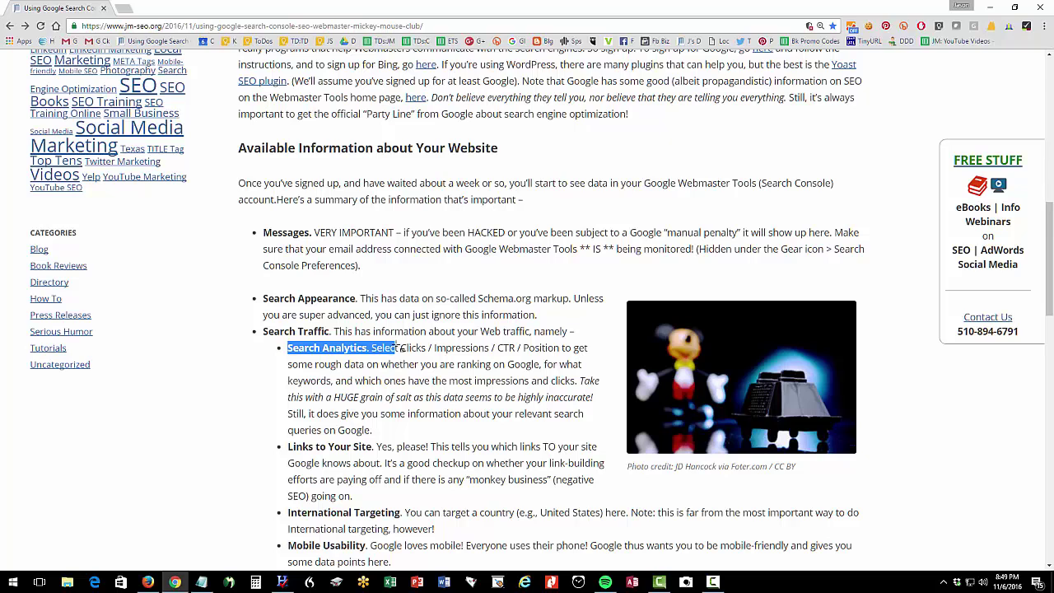
{"action": "scroll", "coordinate": [402, 349], "scroll_direction": "down", "scroll_amount": 2}
{"action": "left_click_drag", "start_coordinate": [287, 282], "coordinate": [388, 285]}
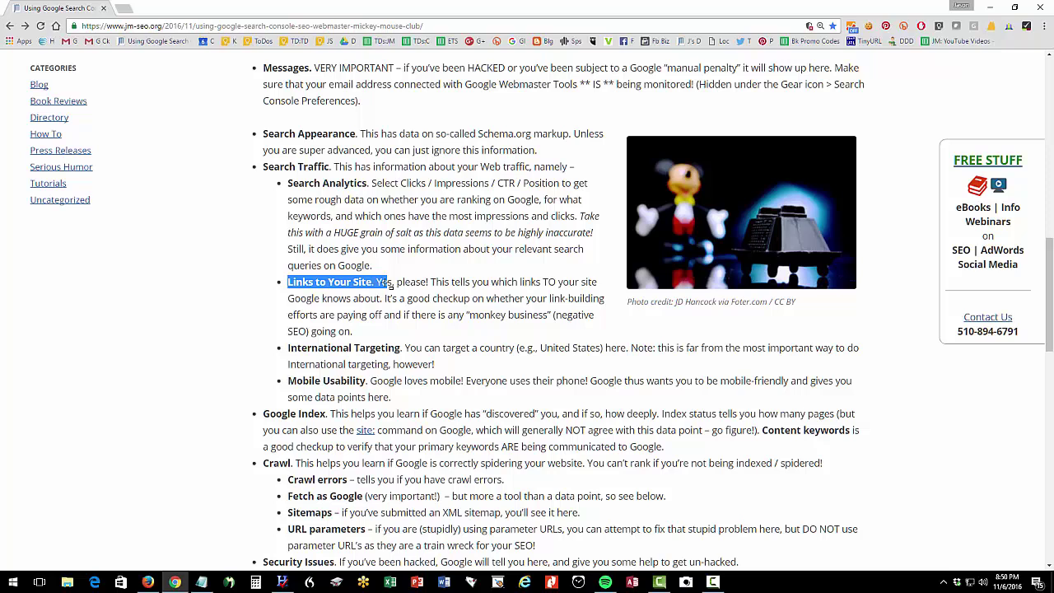
{"action": "scroll", "coordinate": [387, 284], "scroll_direction": "down", "scroll_amount": 2}
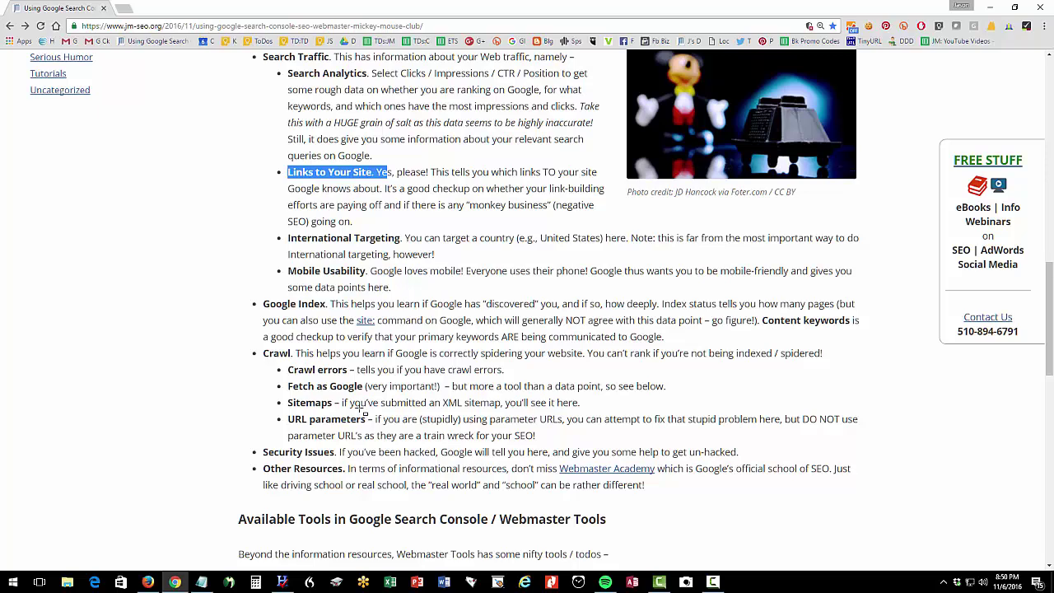
{"action": "scroll", "coordinate": [360, 409], "scroll_direction": "down", "scroll_amount": 2}
{"action": "left_click_drag", "start_coordinate": [239, 354], "coordinate": [615, 355]}
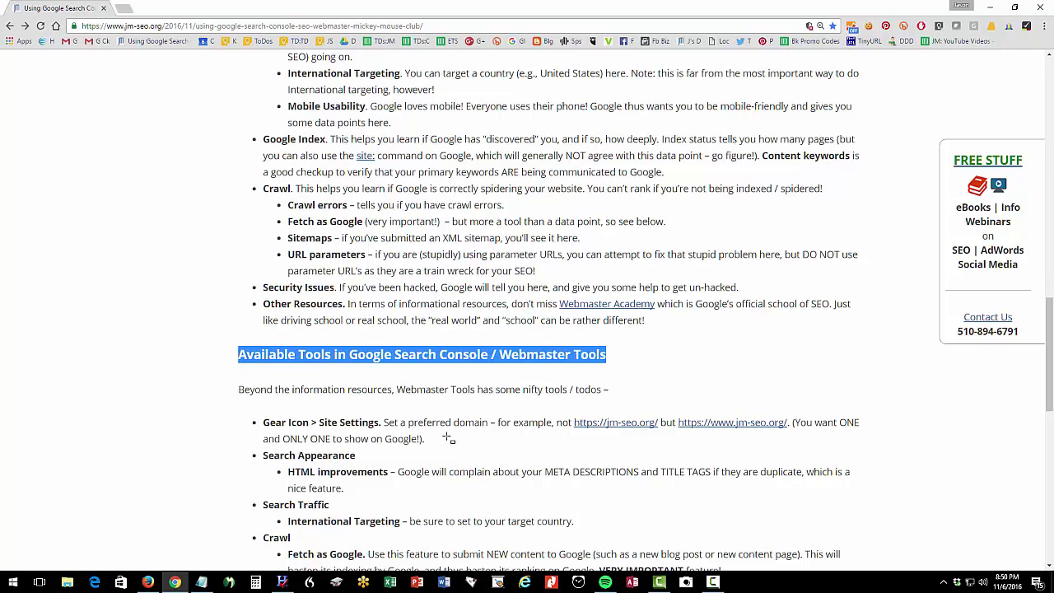
{"action": "scroll", "coordinate": [447, 438], "scroll_direction": "down", "scroll_amount": 3}
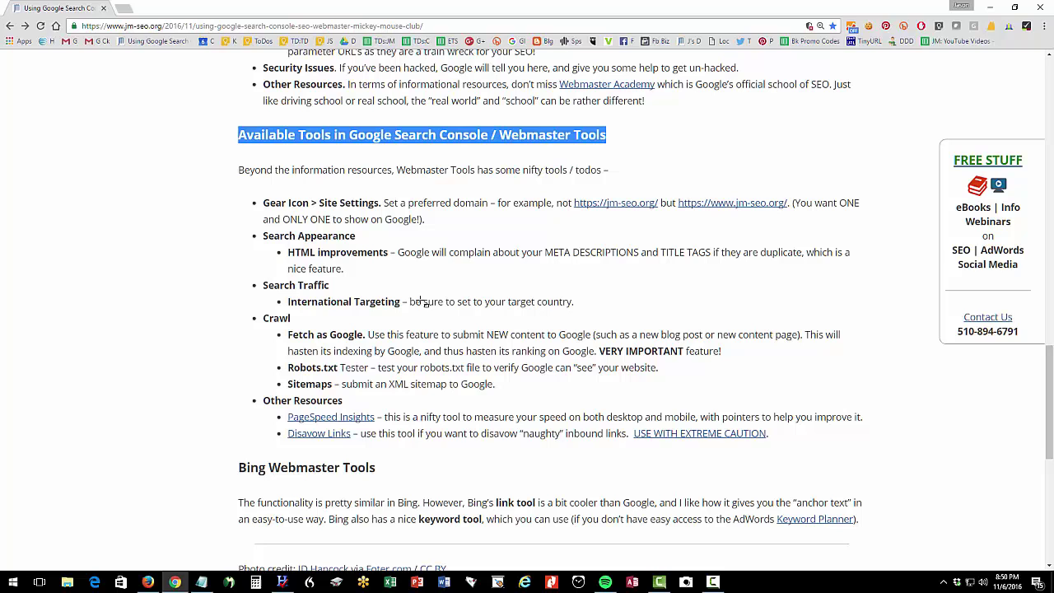
{"action": "left_click_drag", "start_coordinate": [288, 336], "coordinate": [394, 335]}
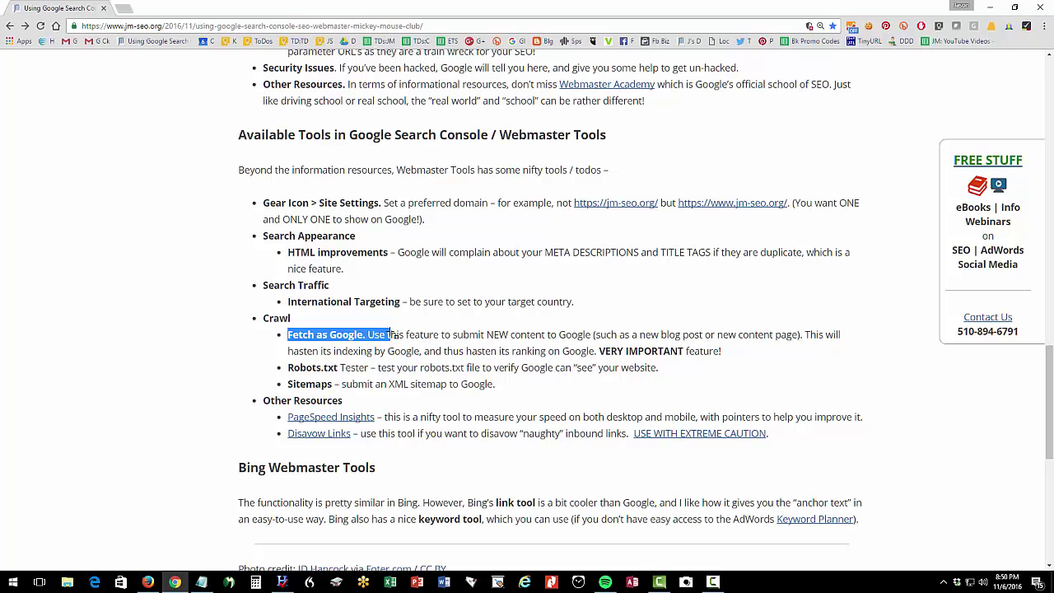
{"action": "left_click_drag", "start_coordinate": [237, 467], "coordinate": [400, 466]}
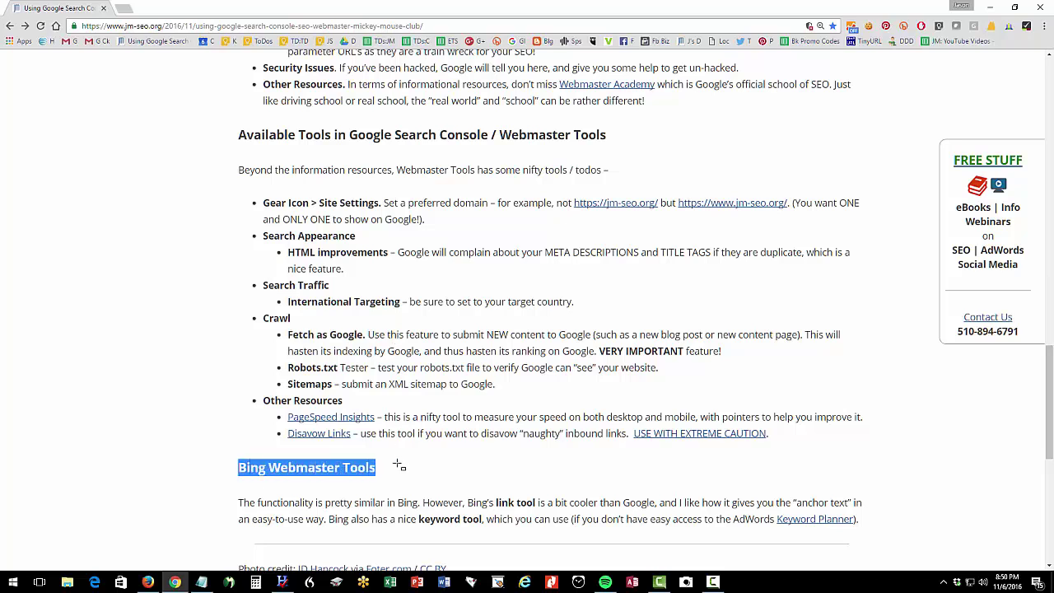